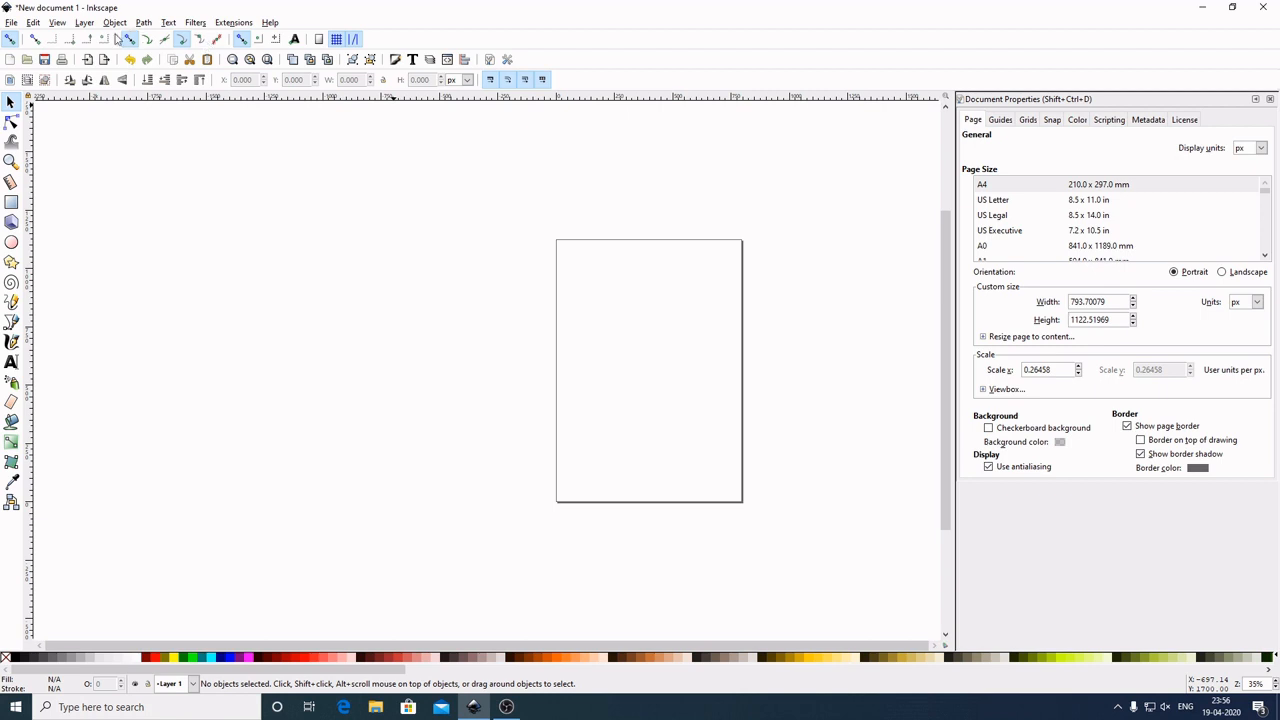
Hide the page border in the document properties and close the dialog
left_click(1126, 425)
left_click(1129, 431)
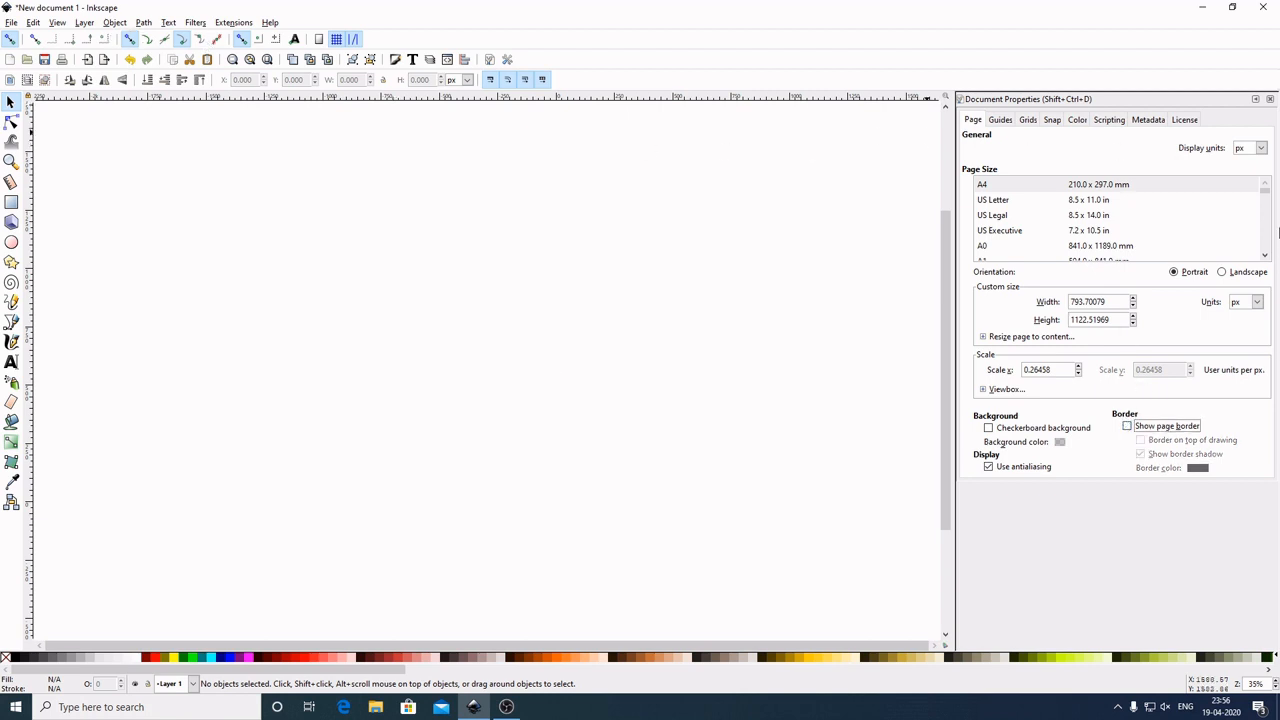
left_click(1270, 99)
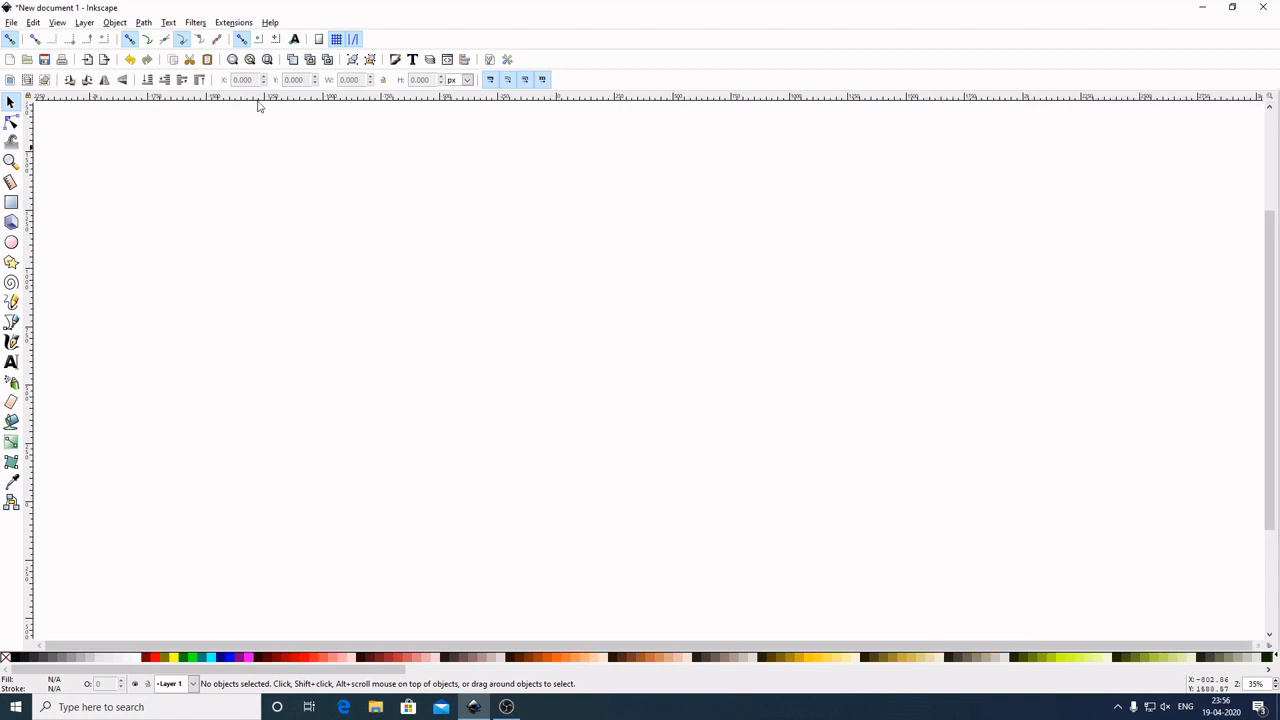
Switch the interface layout to Default and return it to Custom
left_click(57, 22)
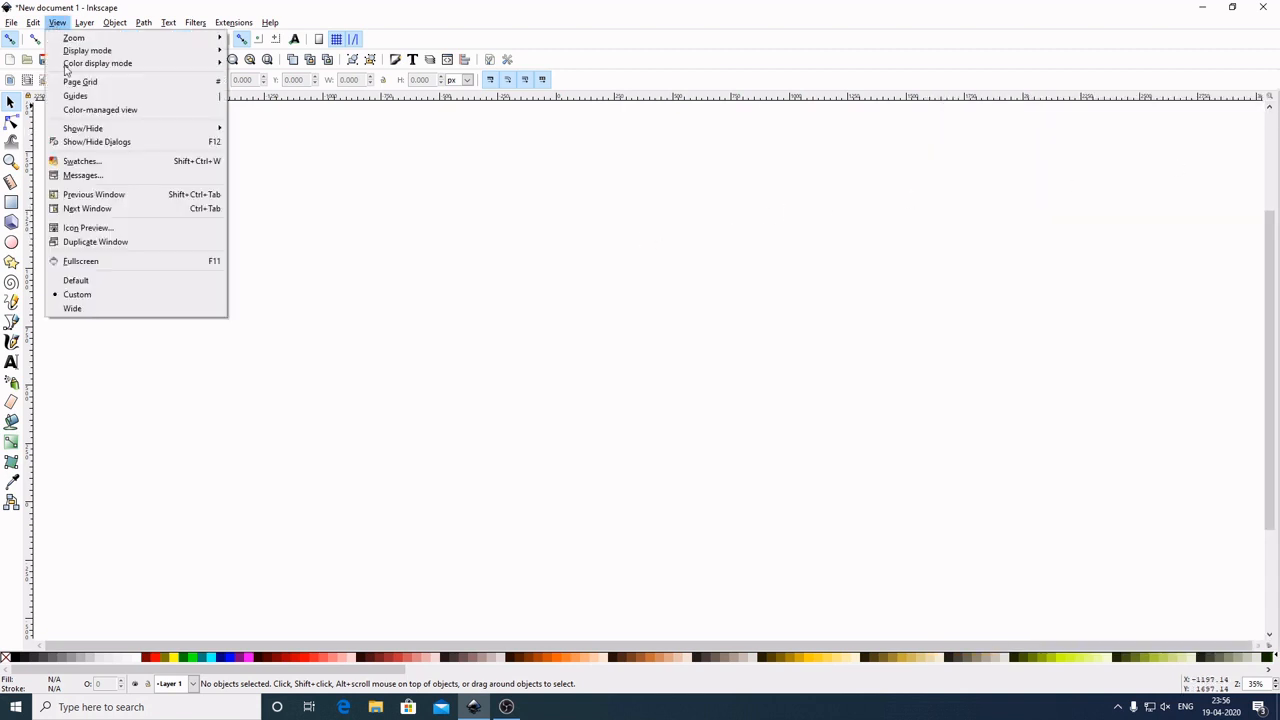
left_click(106, 280)
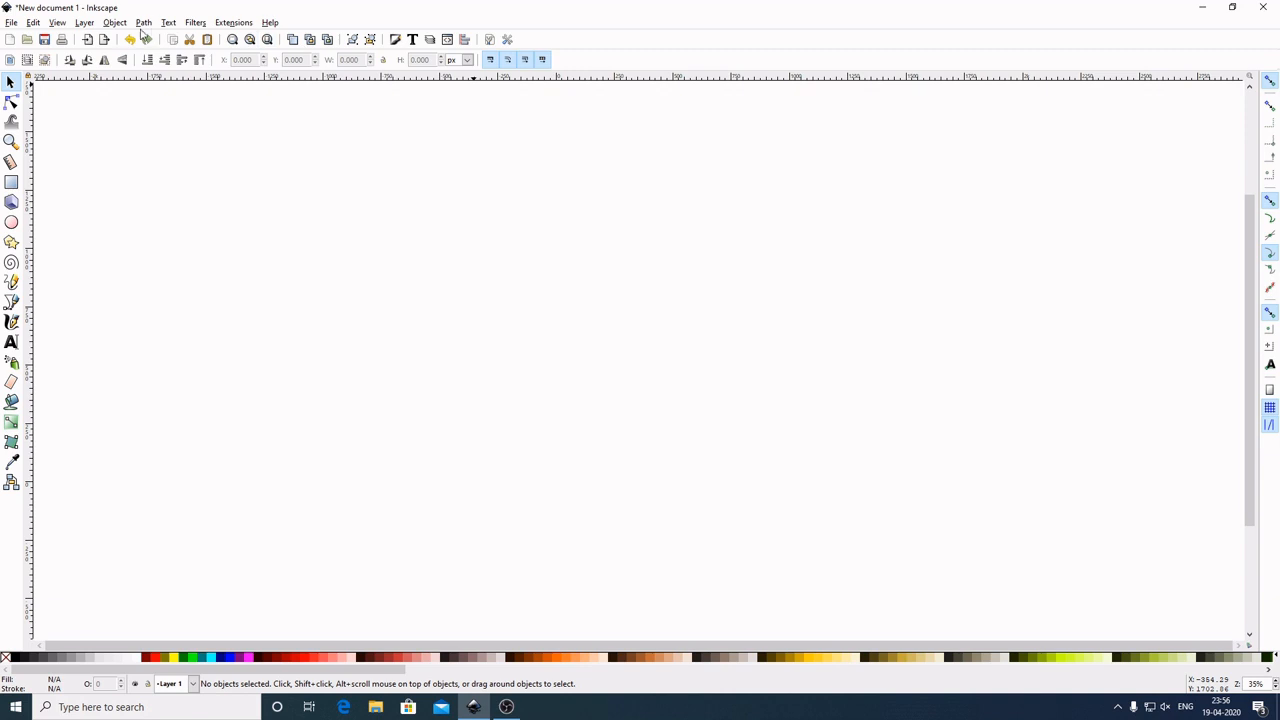
left_click(58, 22)
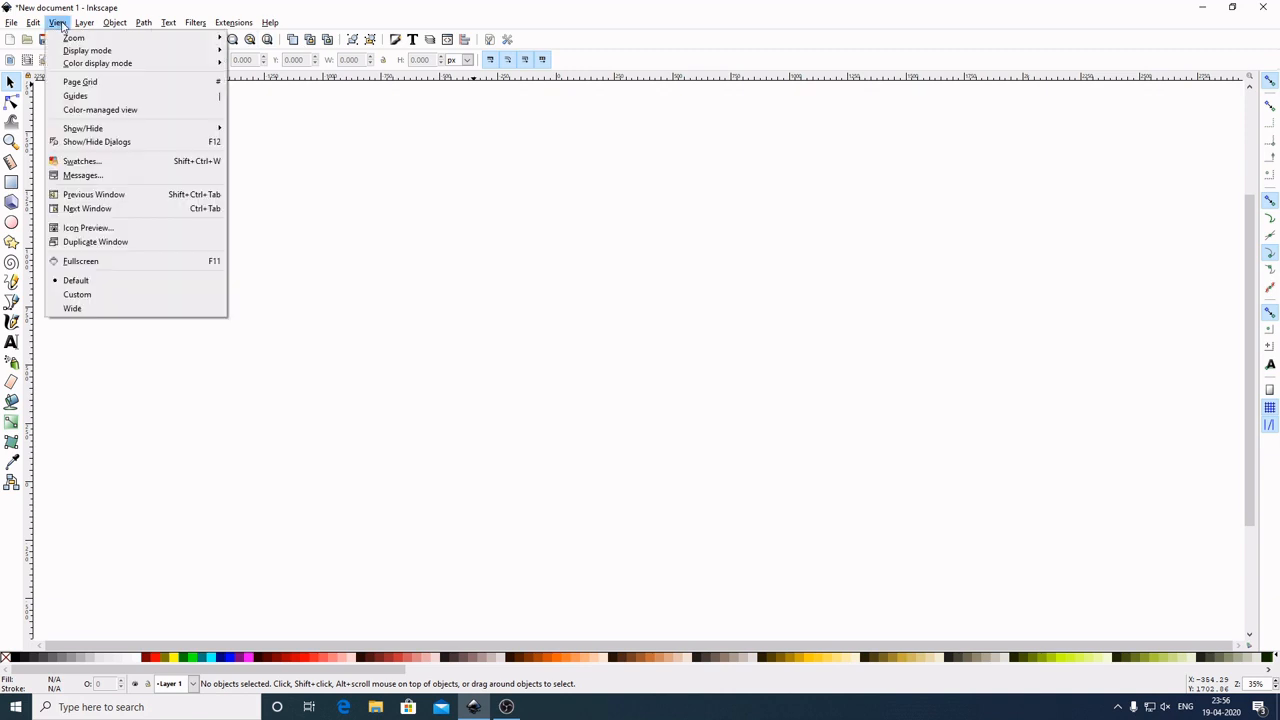
left_click(96, 296)
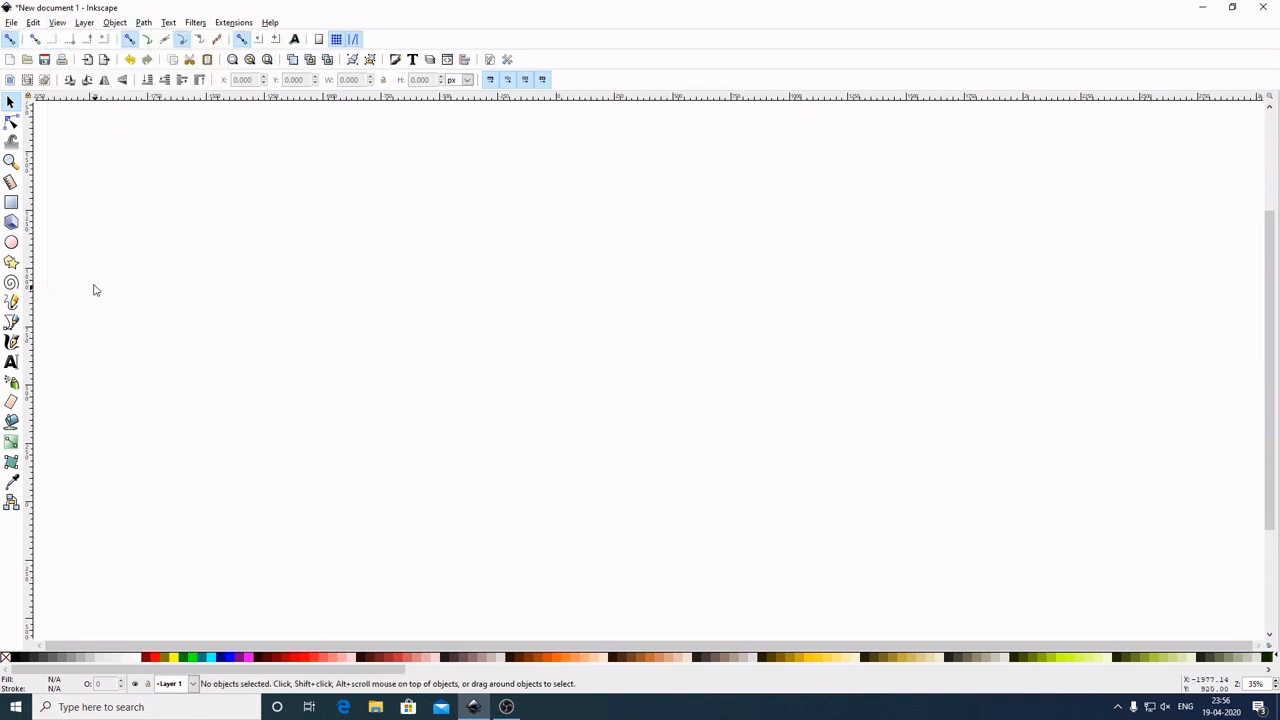
Set the canvas zoom to 1:1
left_click(61, 25)
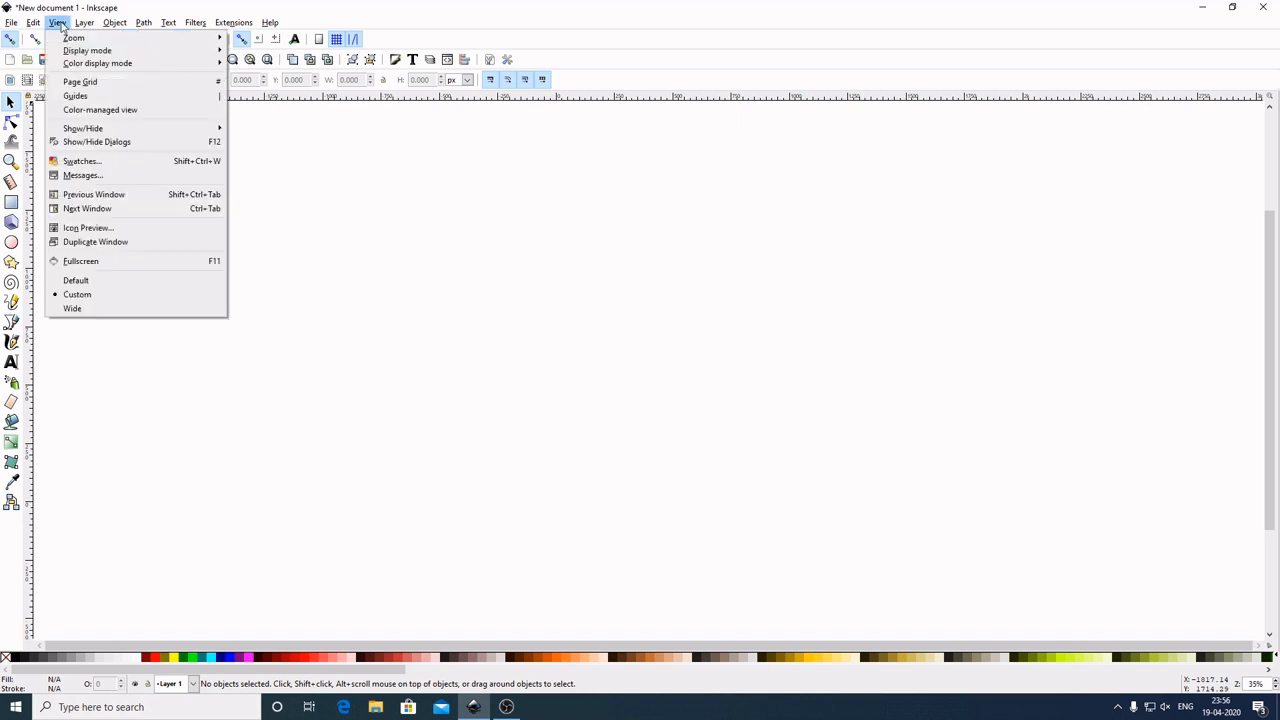
mouse_move(71, 37)
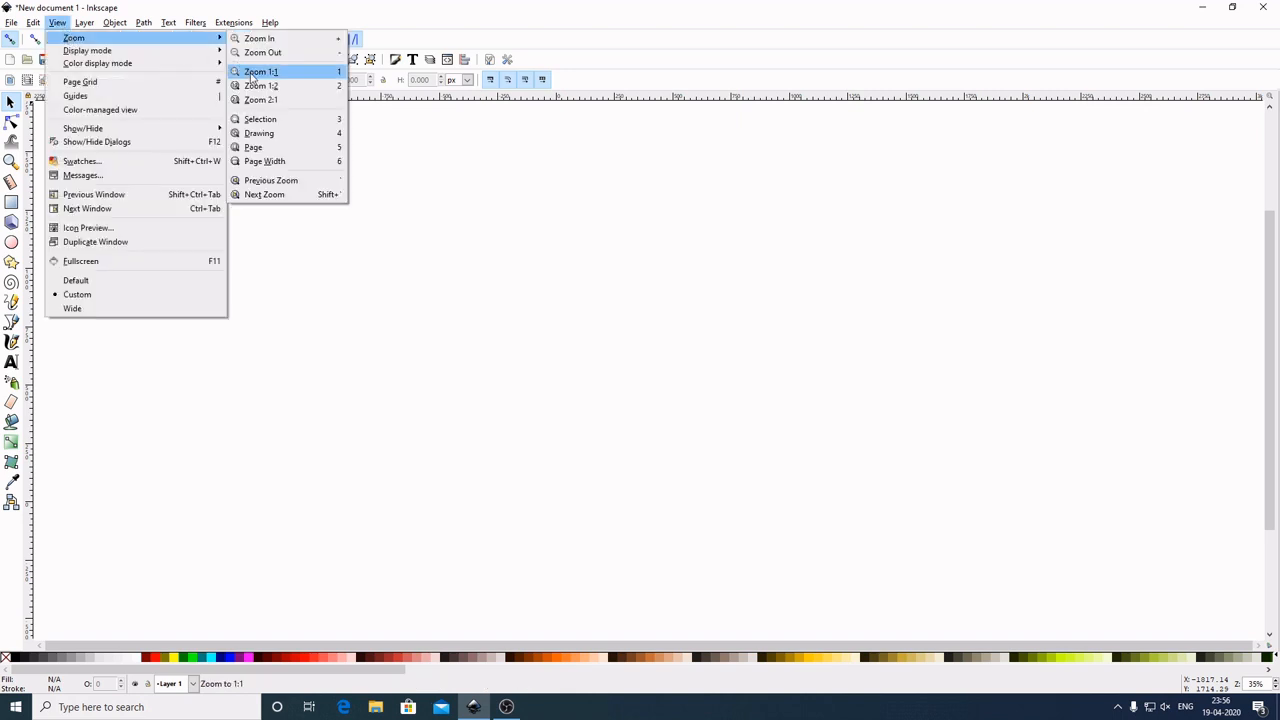
left_click(253, 76)
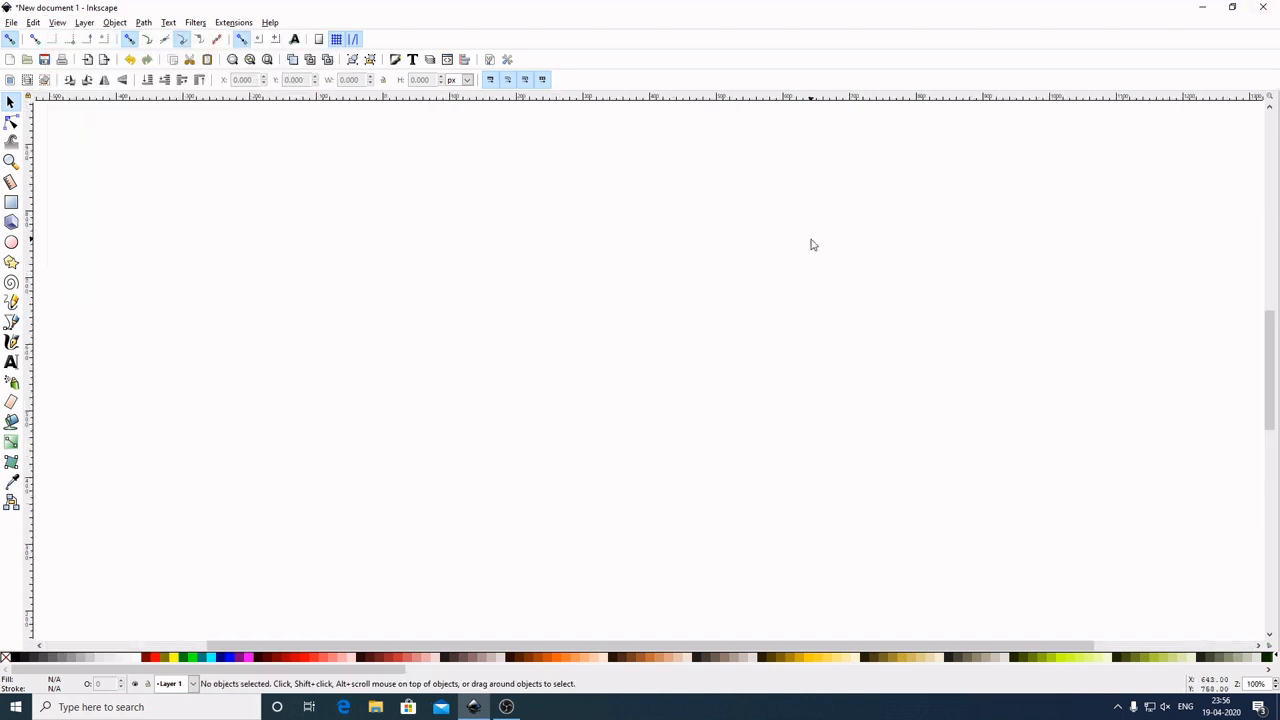
Open the Align and Distribute and Fill and Stroke dialogs and set alignment relative to Last selected
left_click(463, 62)
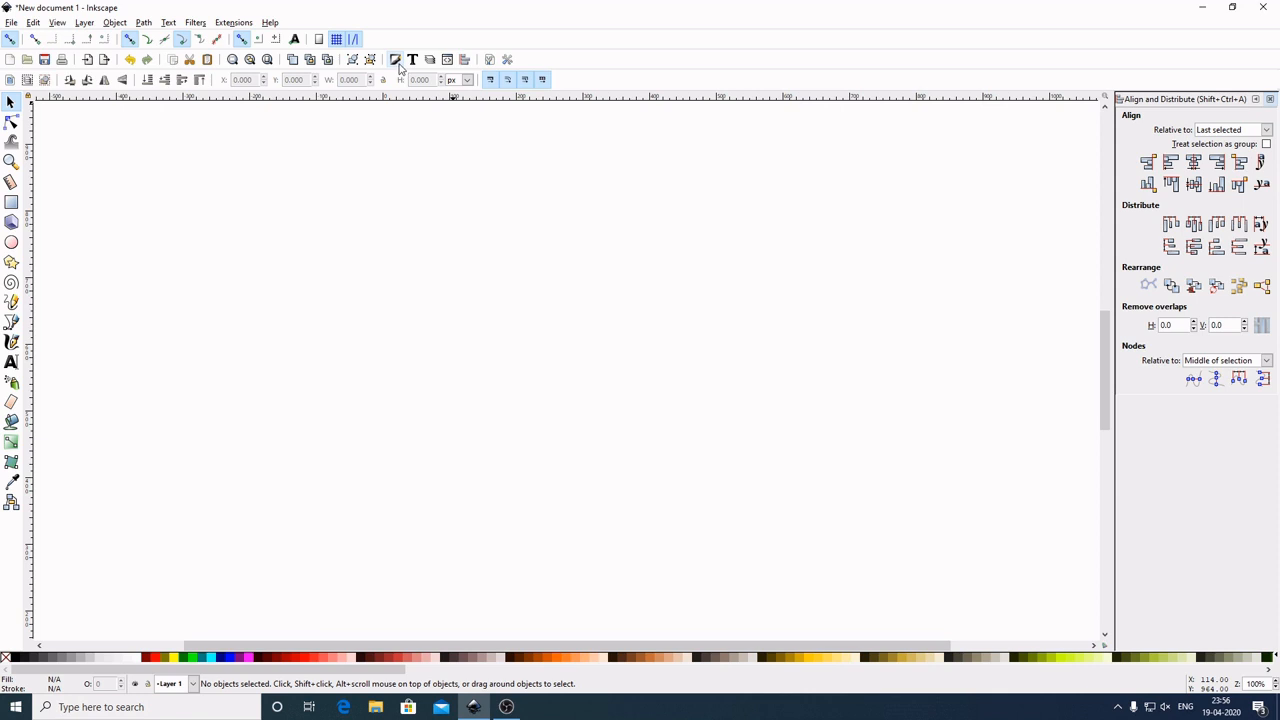
left_click(396, 61)
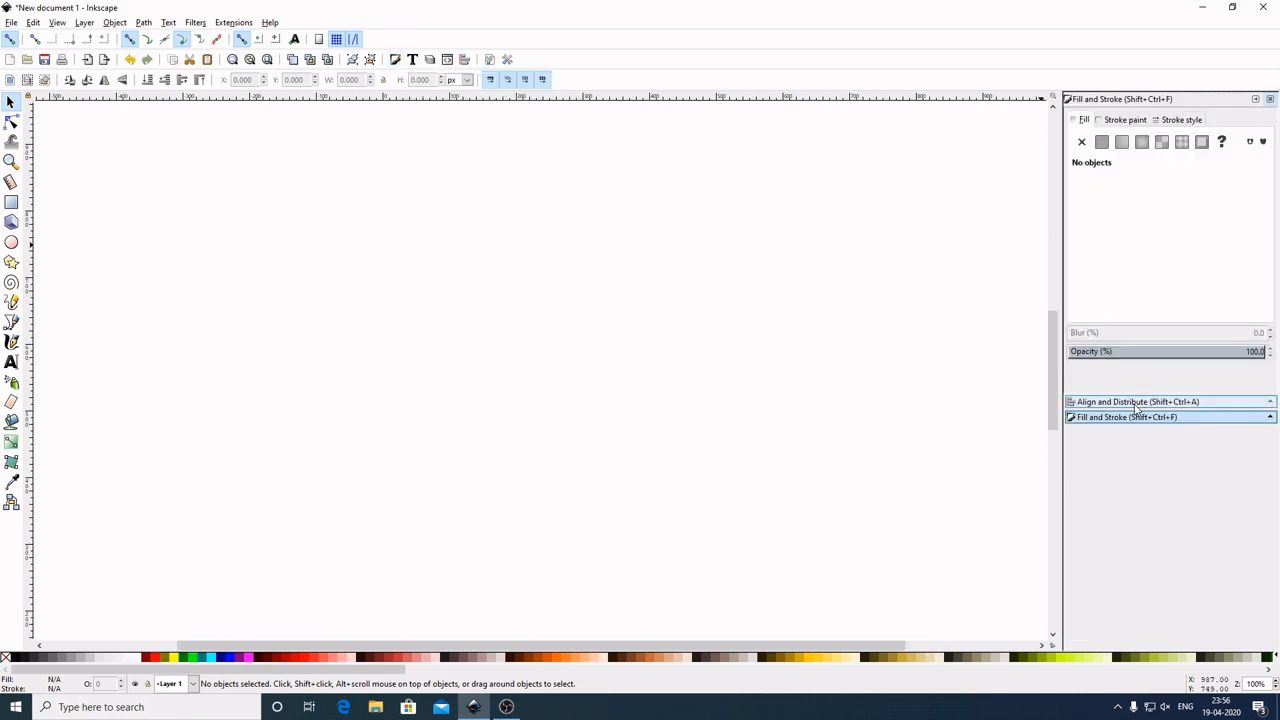
left_click(1145, 403)
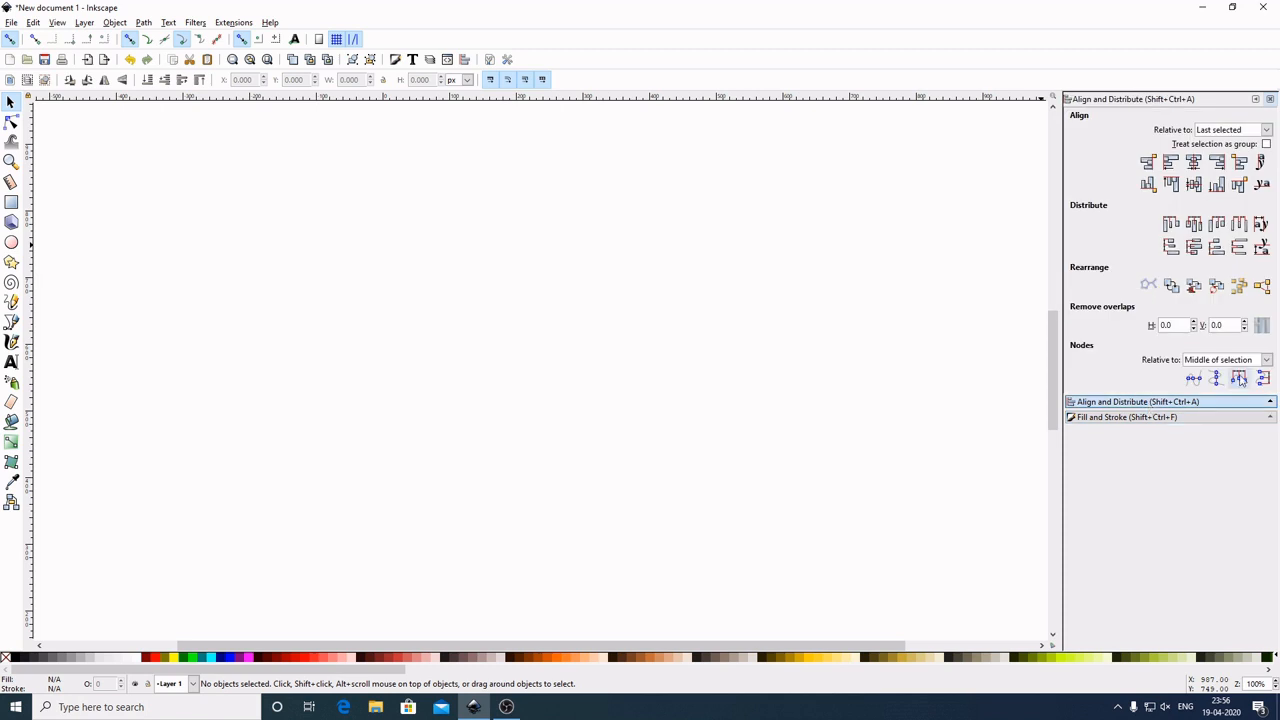
left_click(1266, 130)
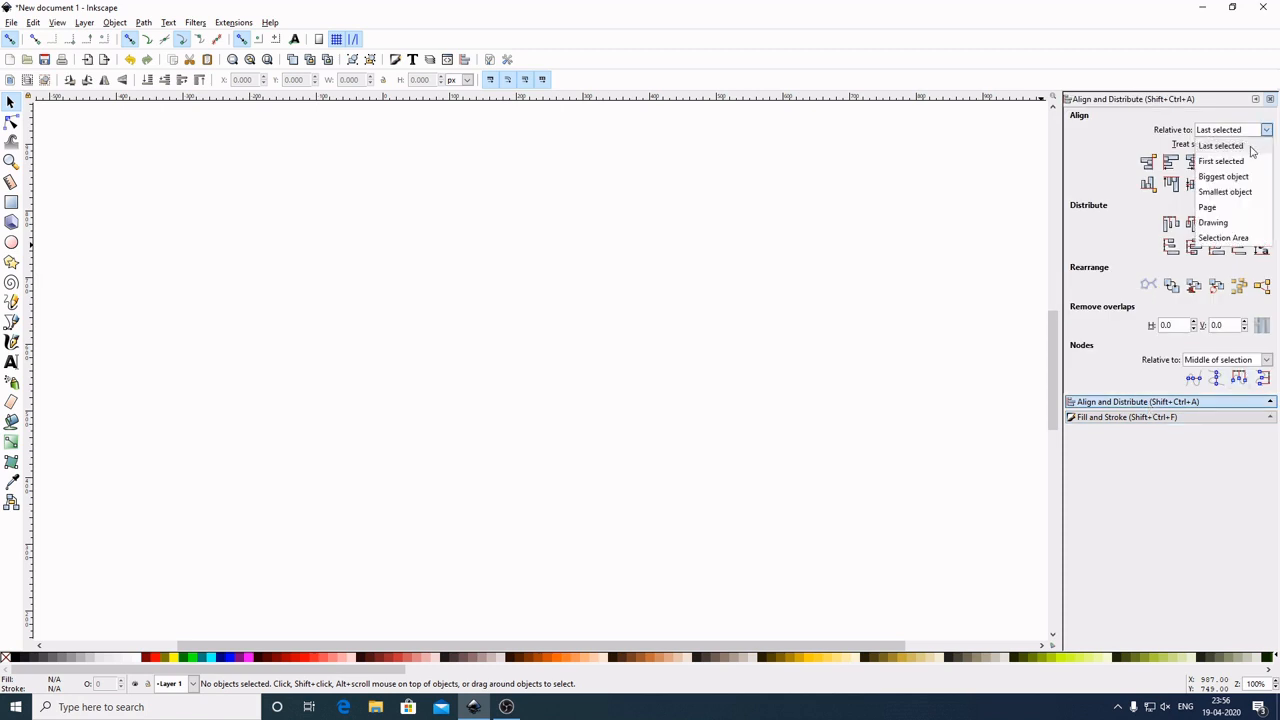
left_click(1251, 148)
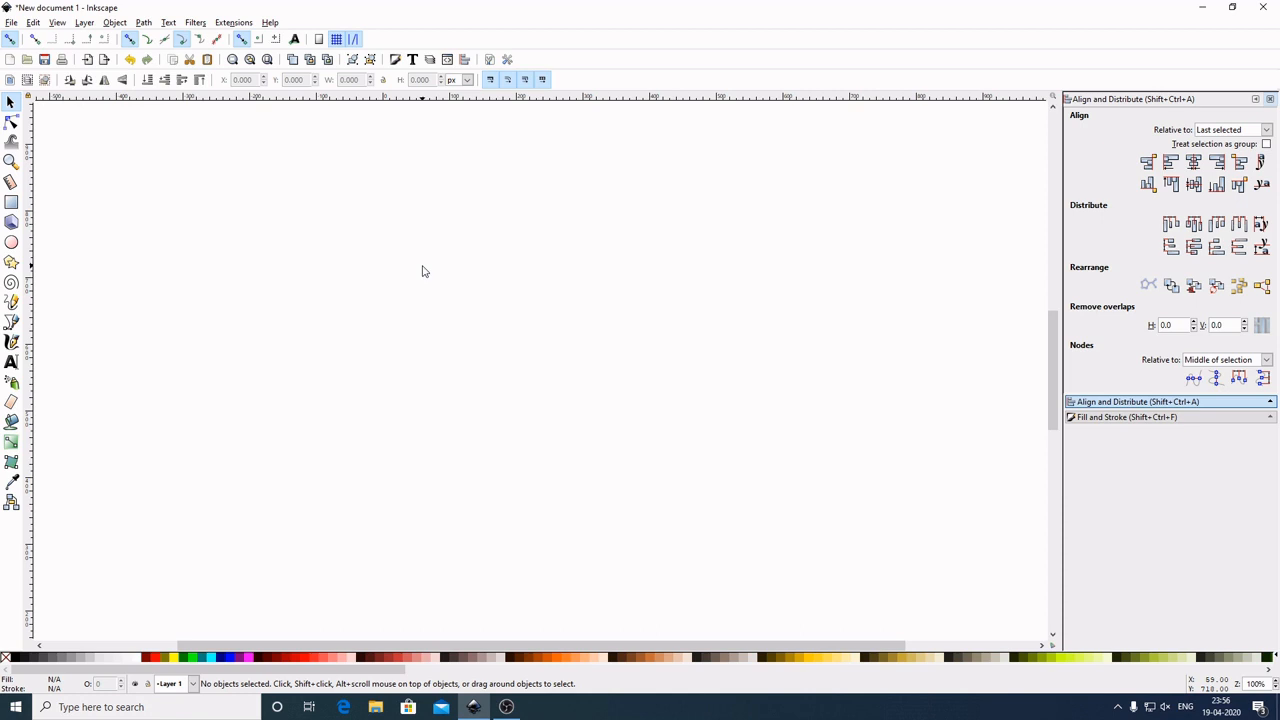
Draw a rectangle about 375 by 433 px on the canvas and fill it with 40% Gray
left_click(11, 203)
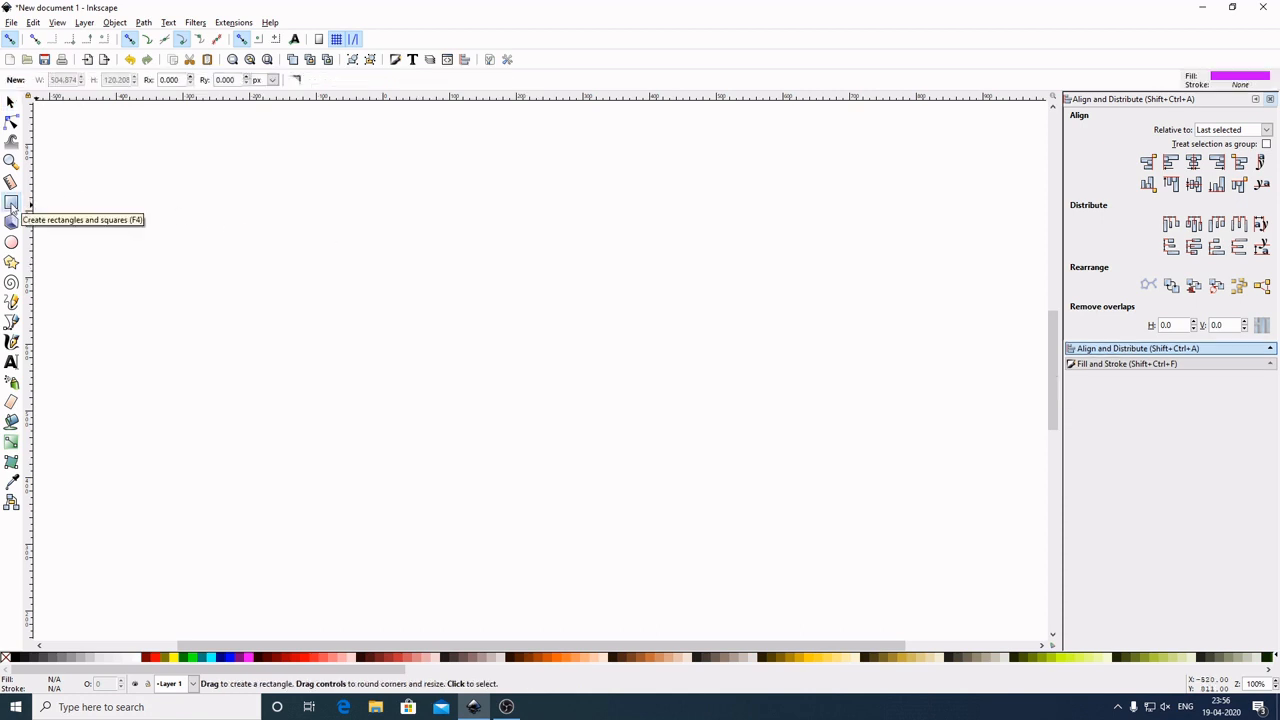
mouse_move(321, 195)
left_mouse_down()
mouse_move(386, 277)
mouse_move(537, 349)
mouse_move(546, 446)
mouse_move(572, 485)
left_mouse_up()
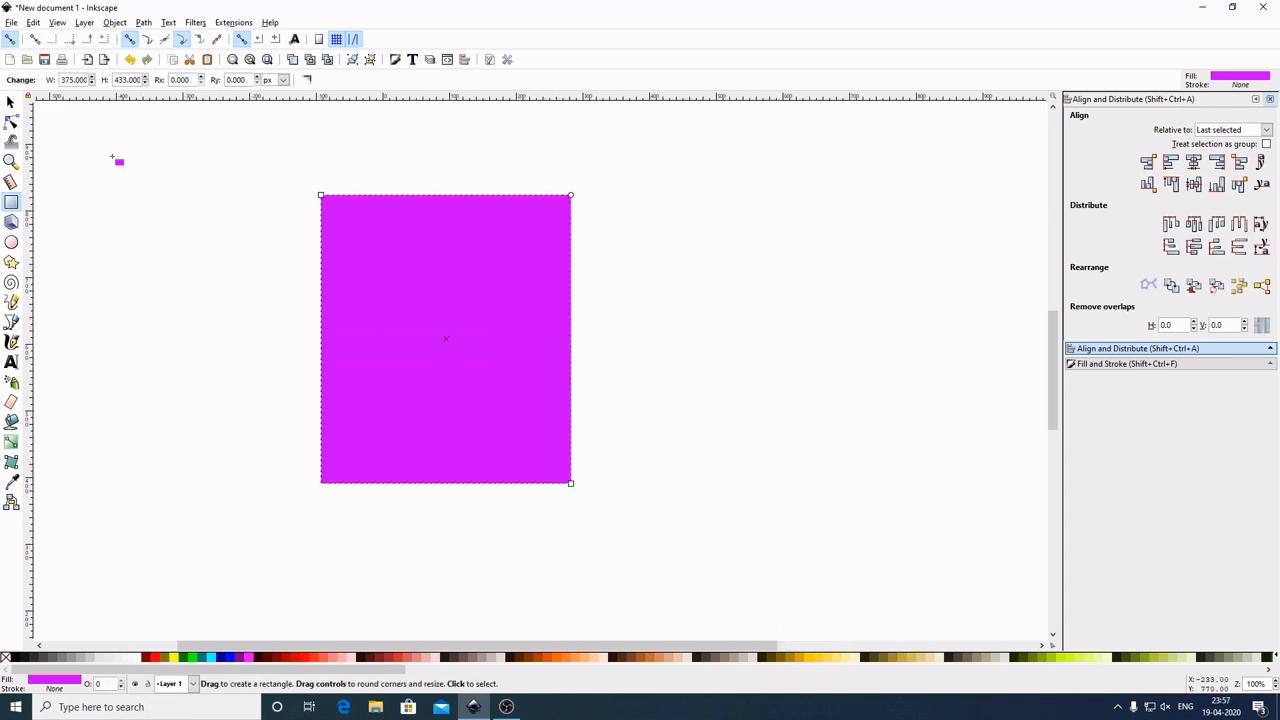
left_click(11, 102)
left_click_drag(449, 331, 517, 346)
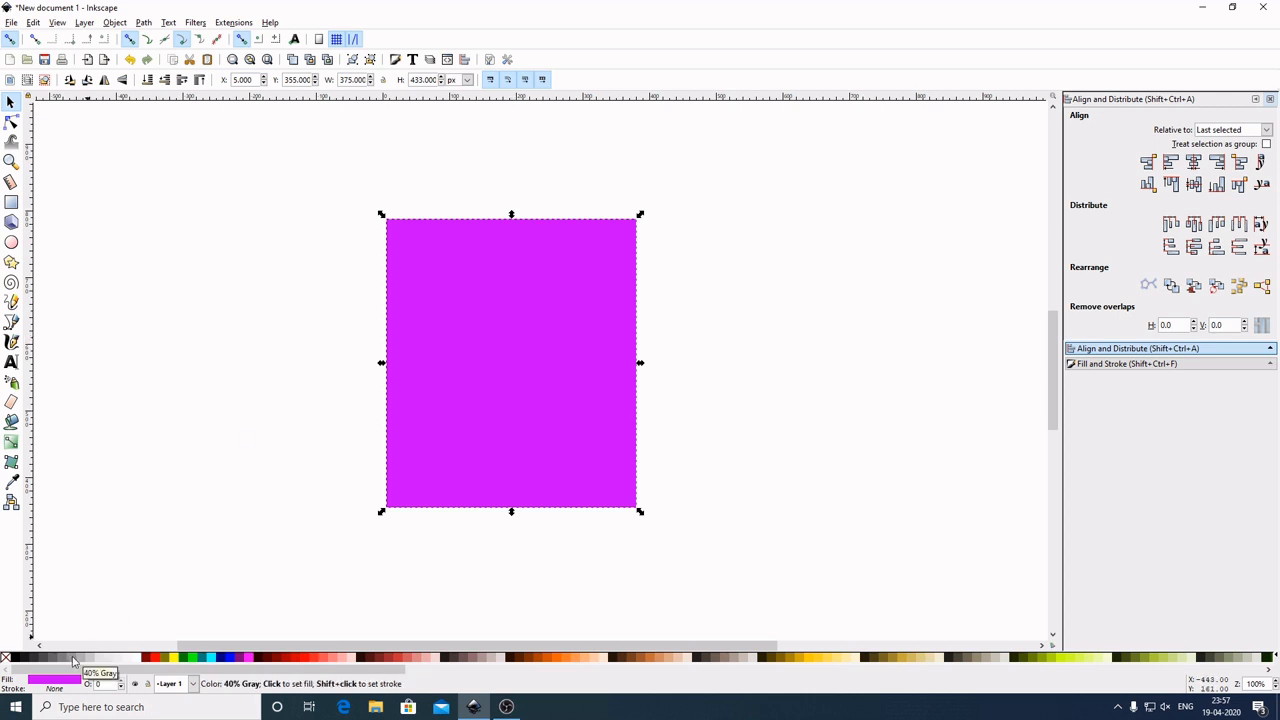
left_click(73, 660)
Enlarge the gray rectangle to about 522 by 603 px and reposition it near the canvas centre
left_click_drag(515, 394, 543, 365)
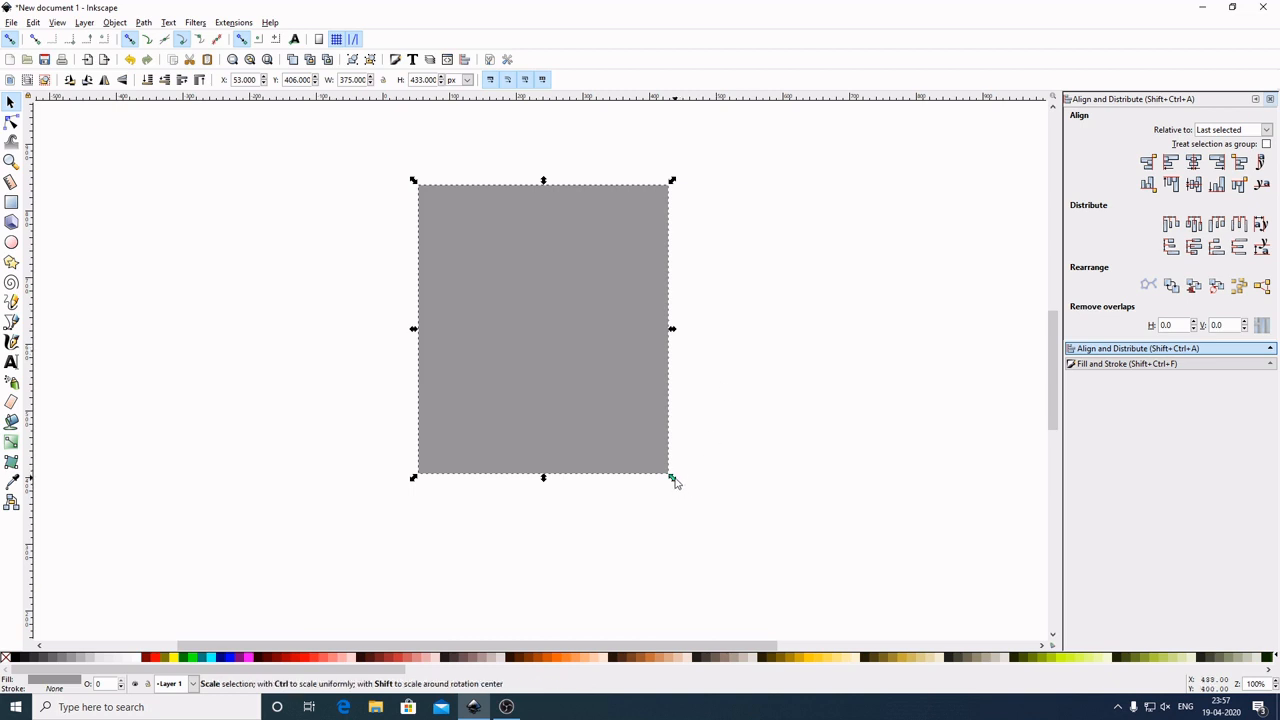
left_click_drag(673, 481, 772, 526)
left_click_drag(671, 409, 620, 365)
left_click_drag(726, 563, 740, 575)
left_click(850, 202)
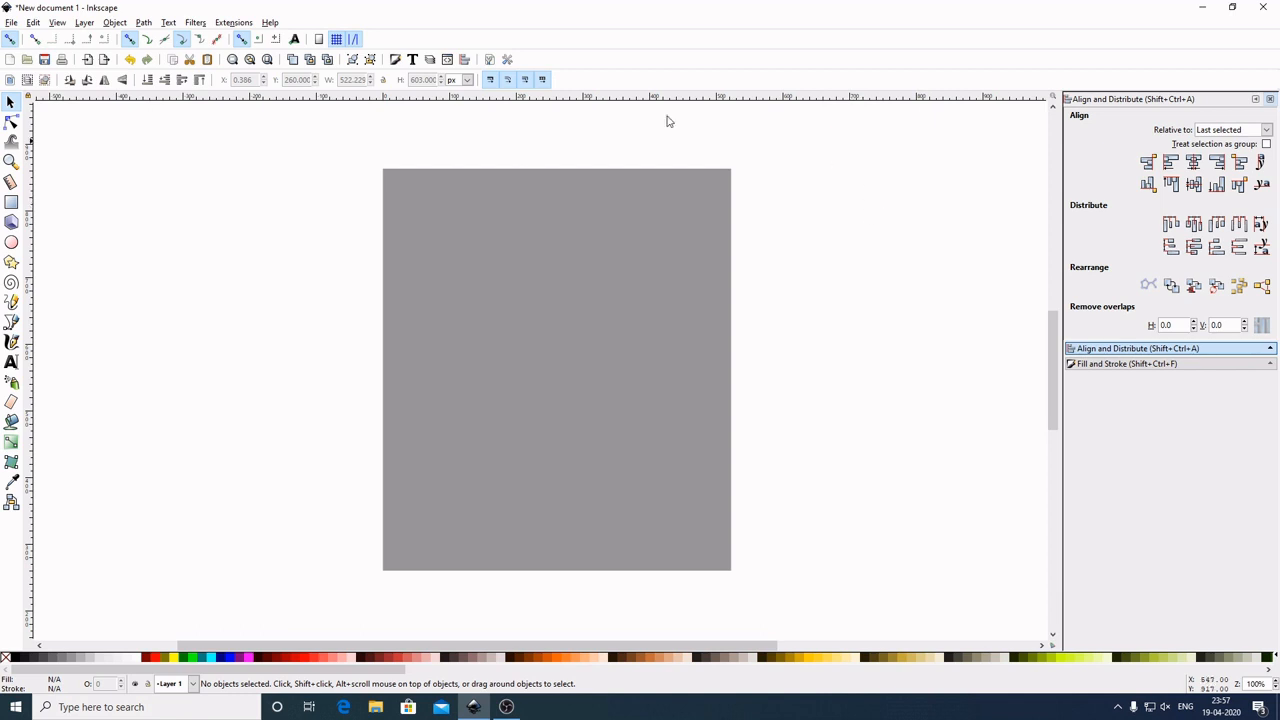
Draw a circle about 396 px in diameter, place it over the gray rectangle and fill it with #FF9955
left_click(11, 246)
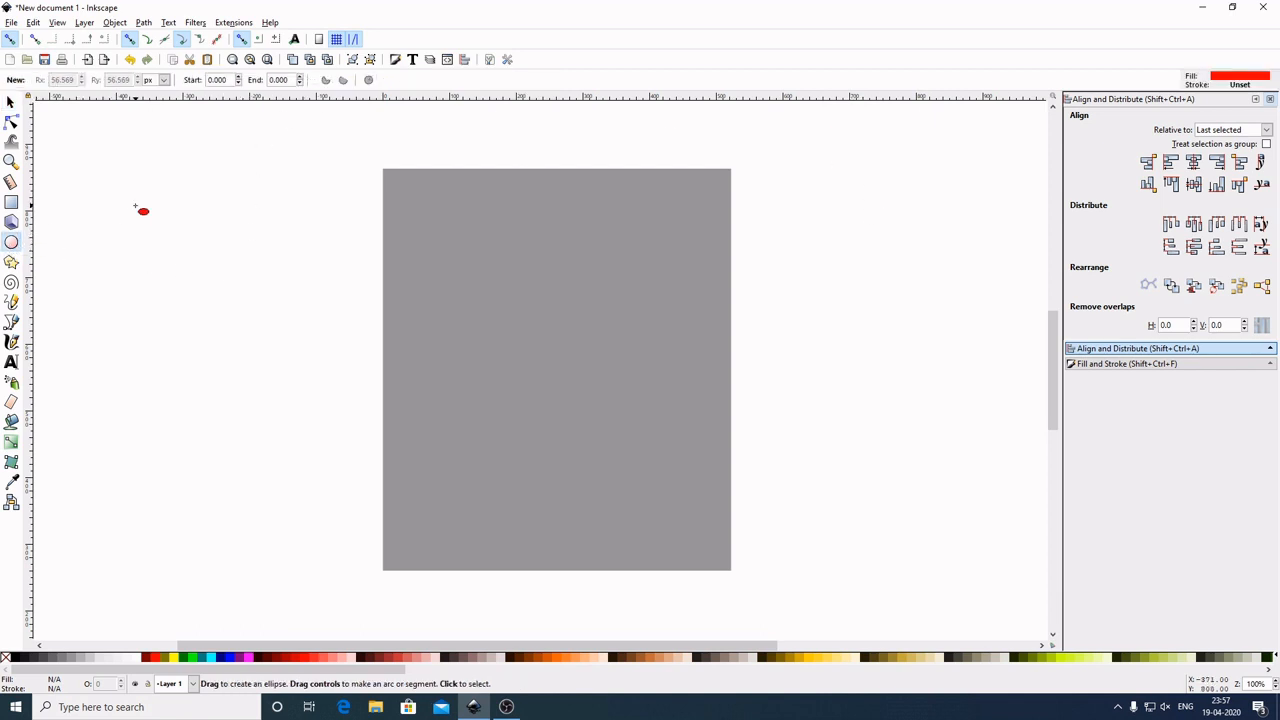
left_click_drag(137, 207, 285, 339)
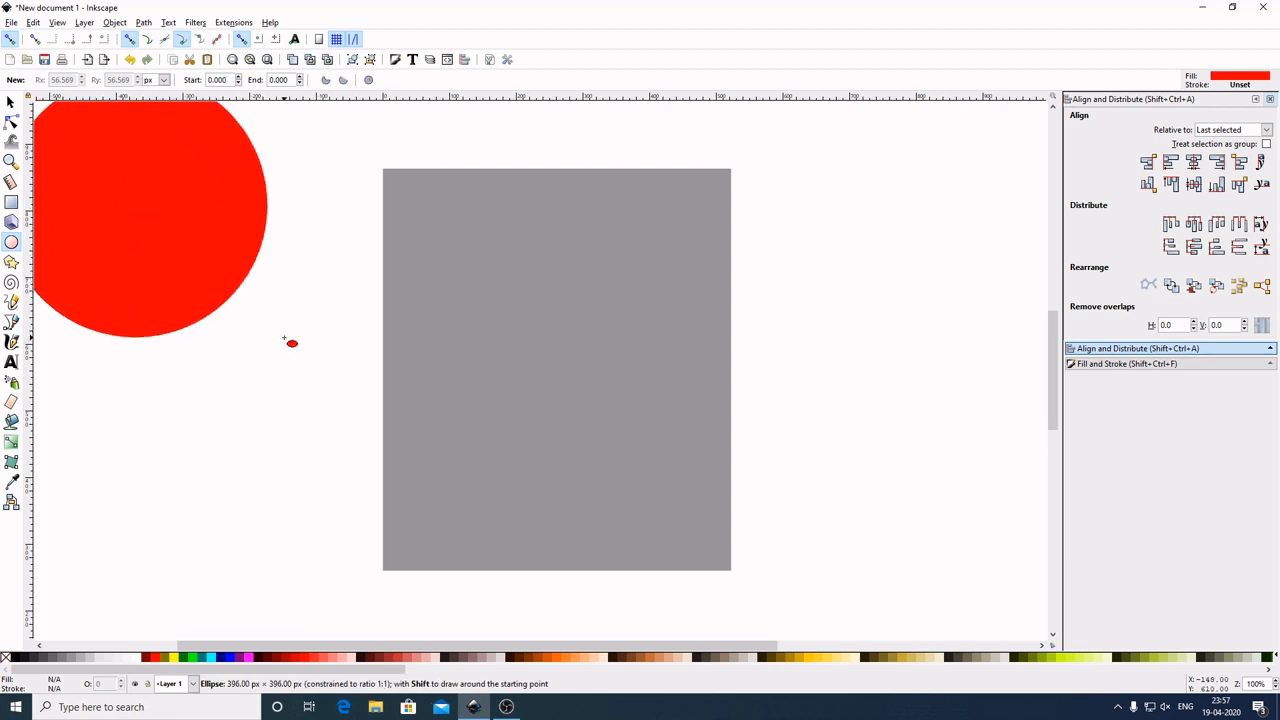
left_click(11, 102)
left_click_drag(117, 200, 543, 326)
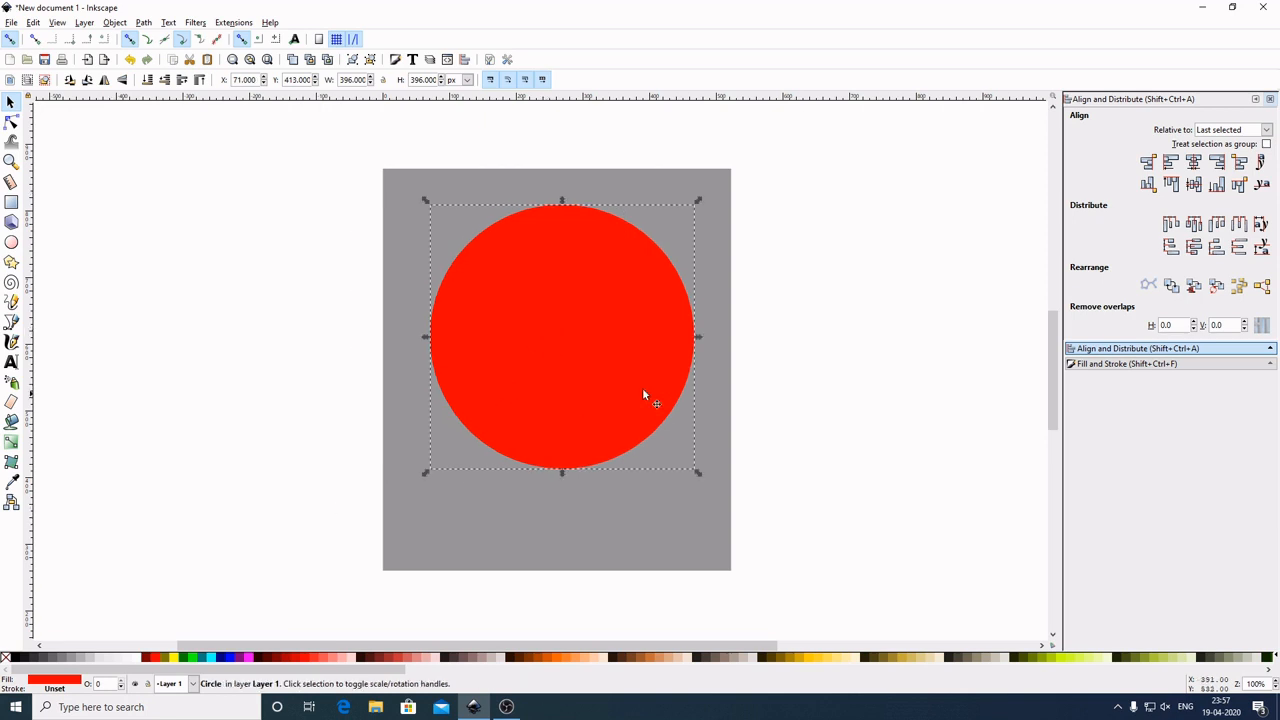
left_click(576, 660)
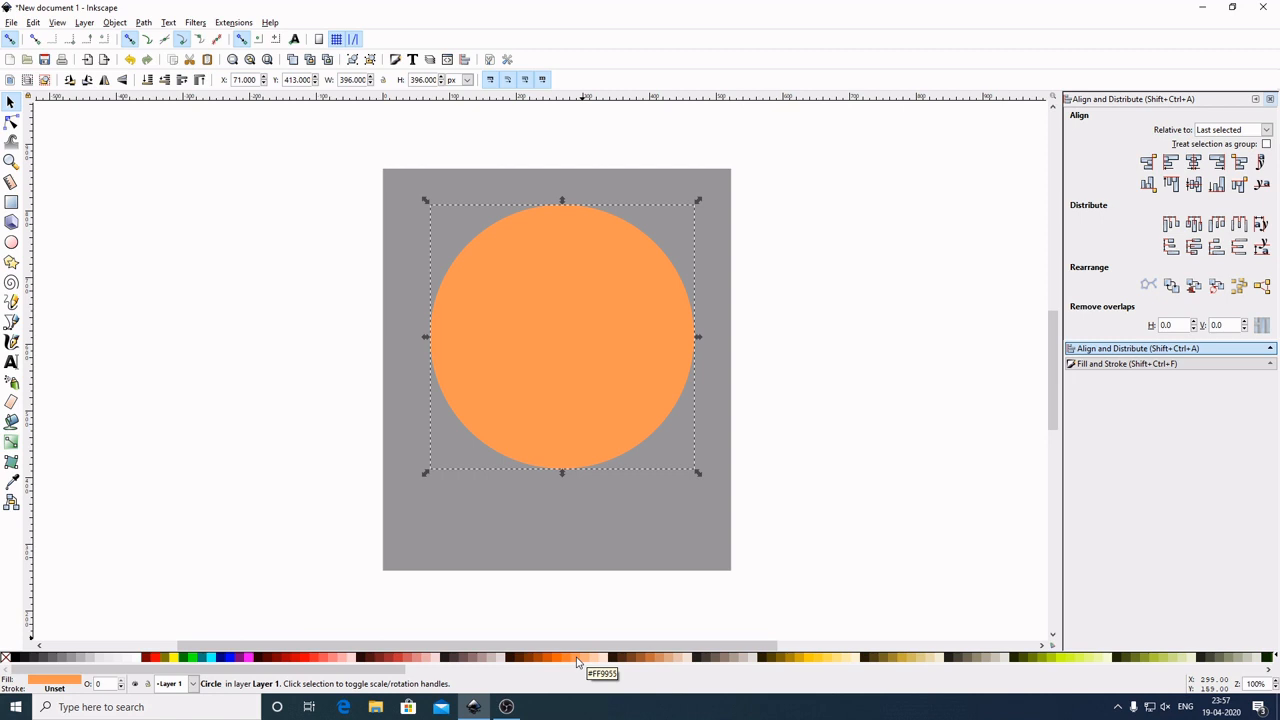
left_click(253, 247)
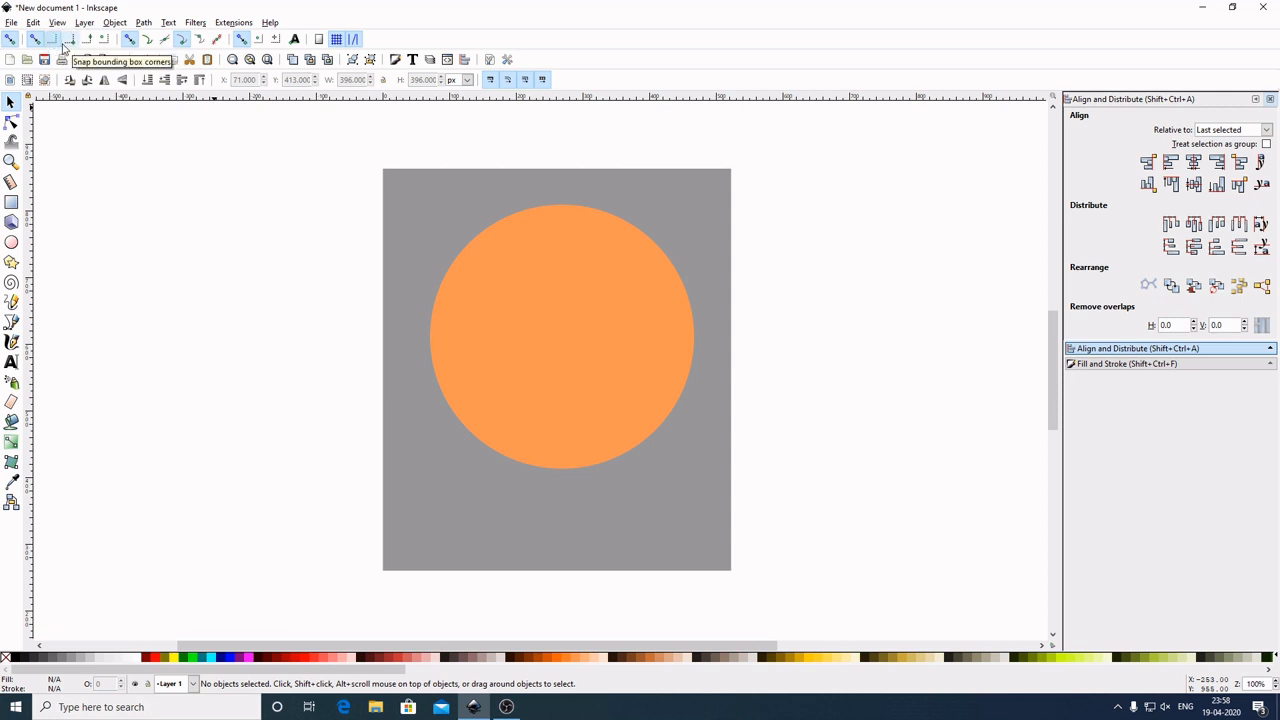
Enable bounding box corner snapping, scale the circle to about 444 px and snap it into the rectangle's upper-left corner
left_click(65, 42)
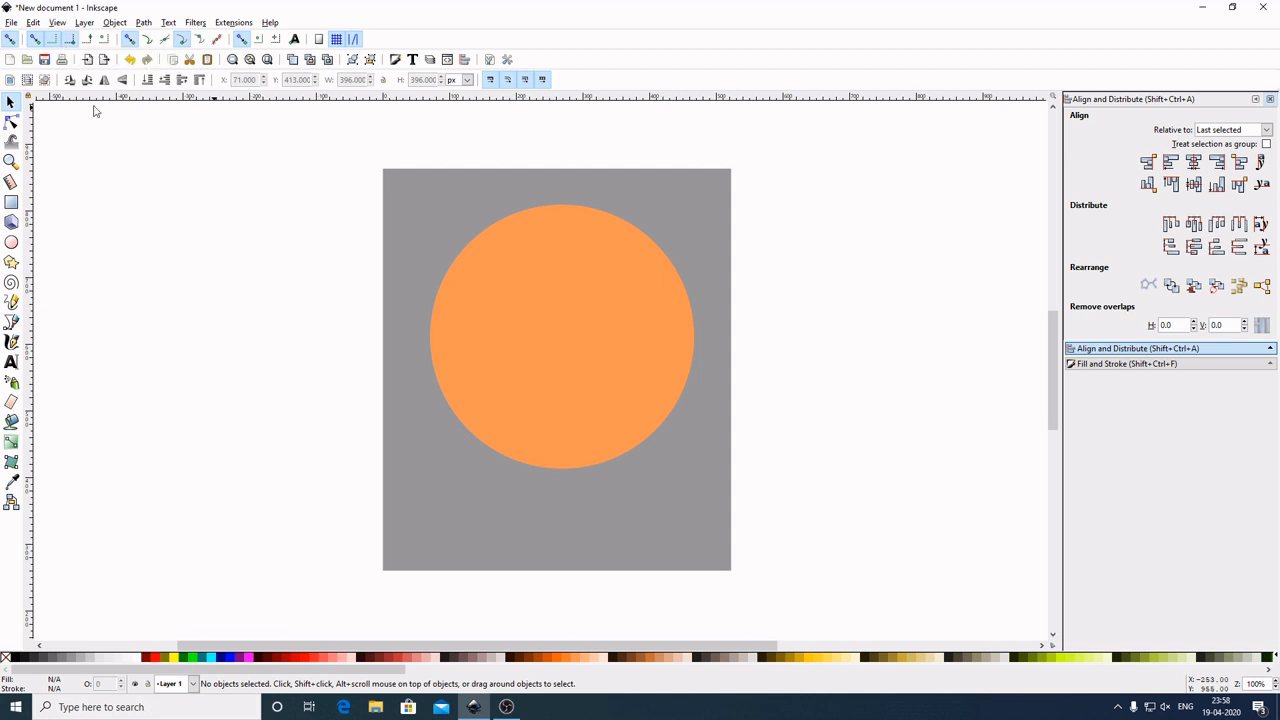
left_click(514, 303)
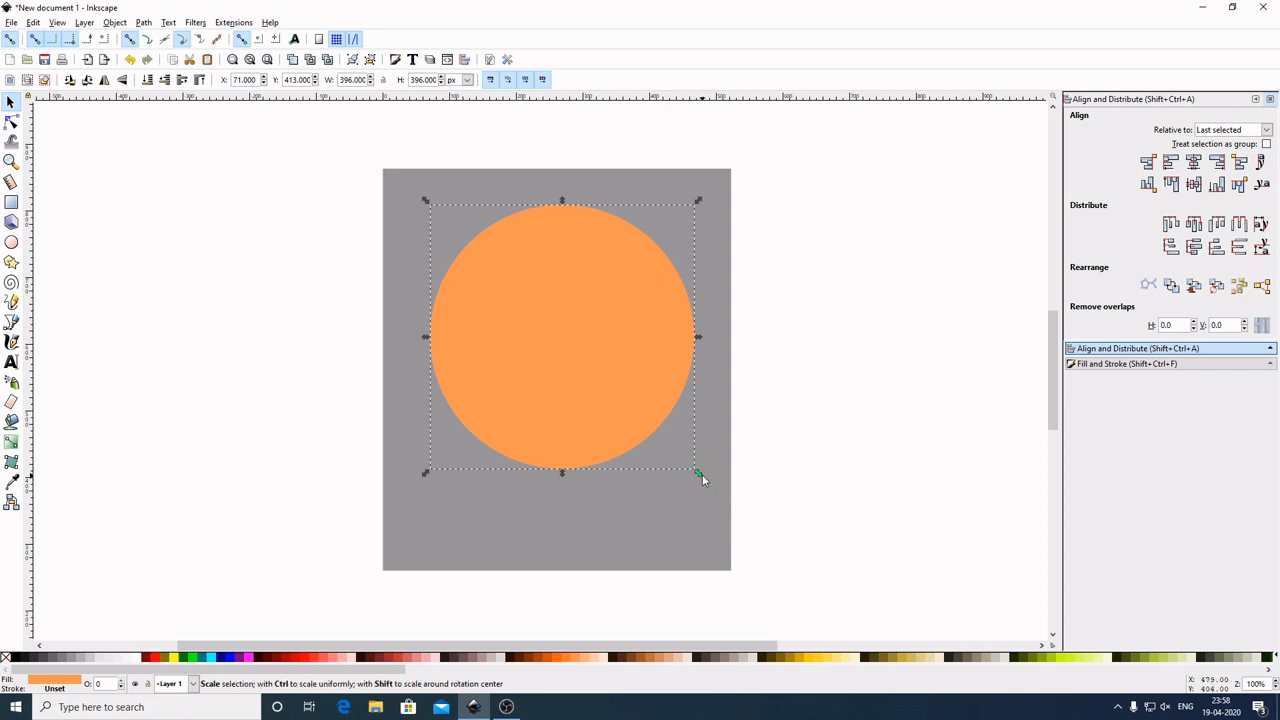
left_click_drag(701, 473, 714, 488)
left_click_drag(622, 376, 592, 331)
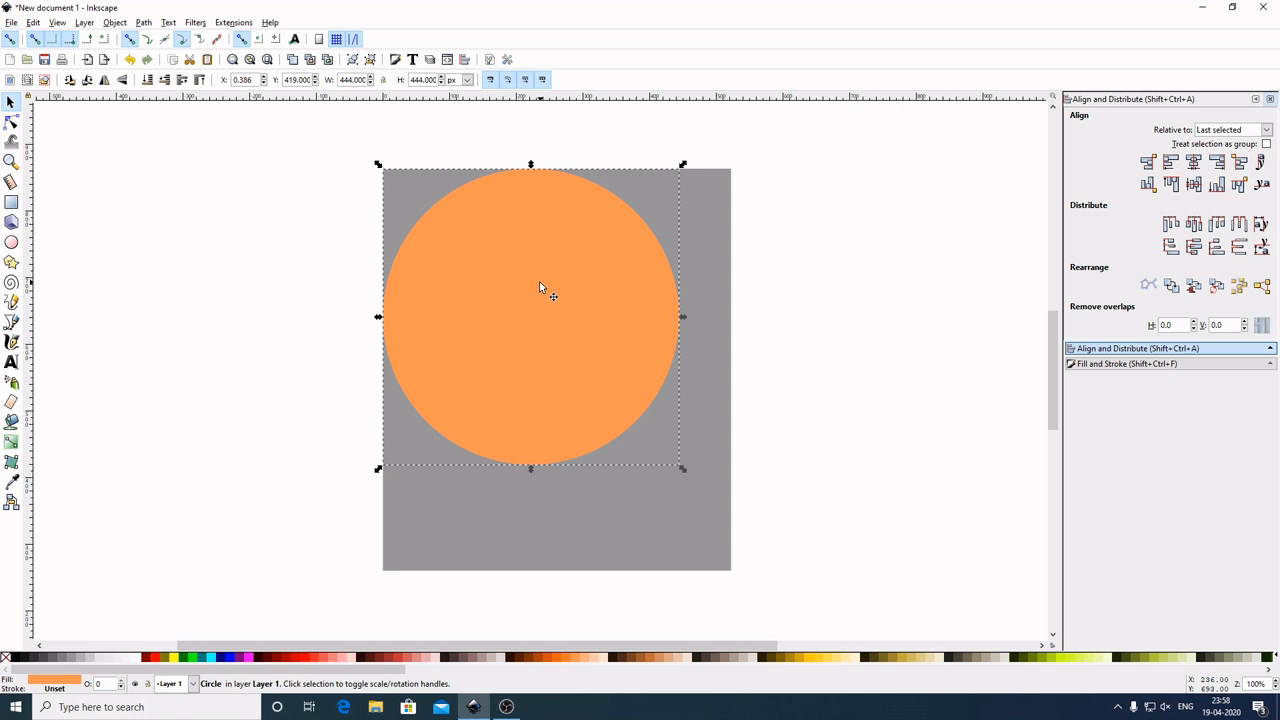
Duplicate the orange circle twice, placing one copy left of the rectangle and filling the in-place copy with #FFDD55
left_click_drag(603, 330, 196, 264)
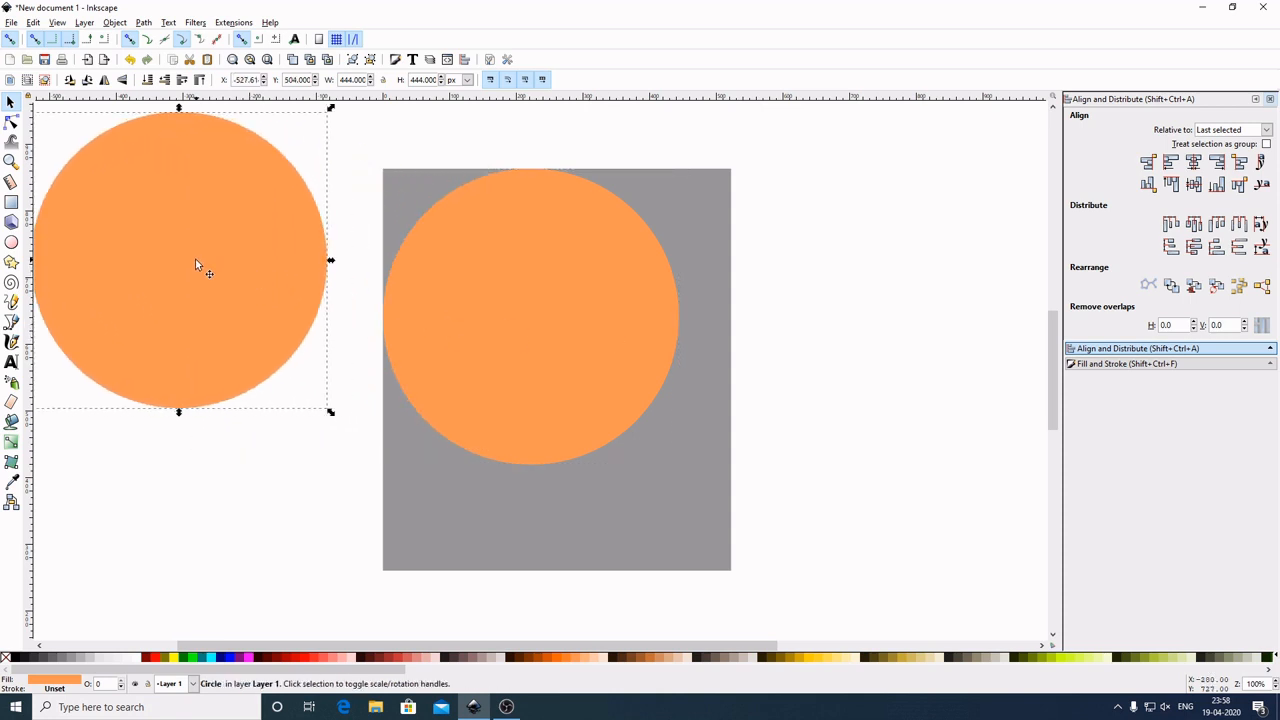
left_click(565, 293)
right_click(558, 256)
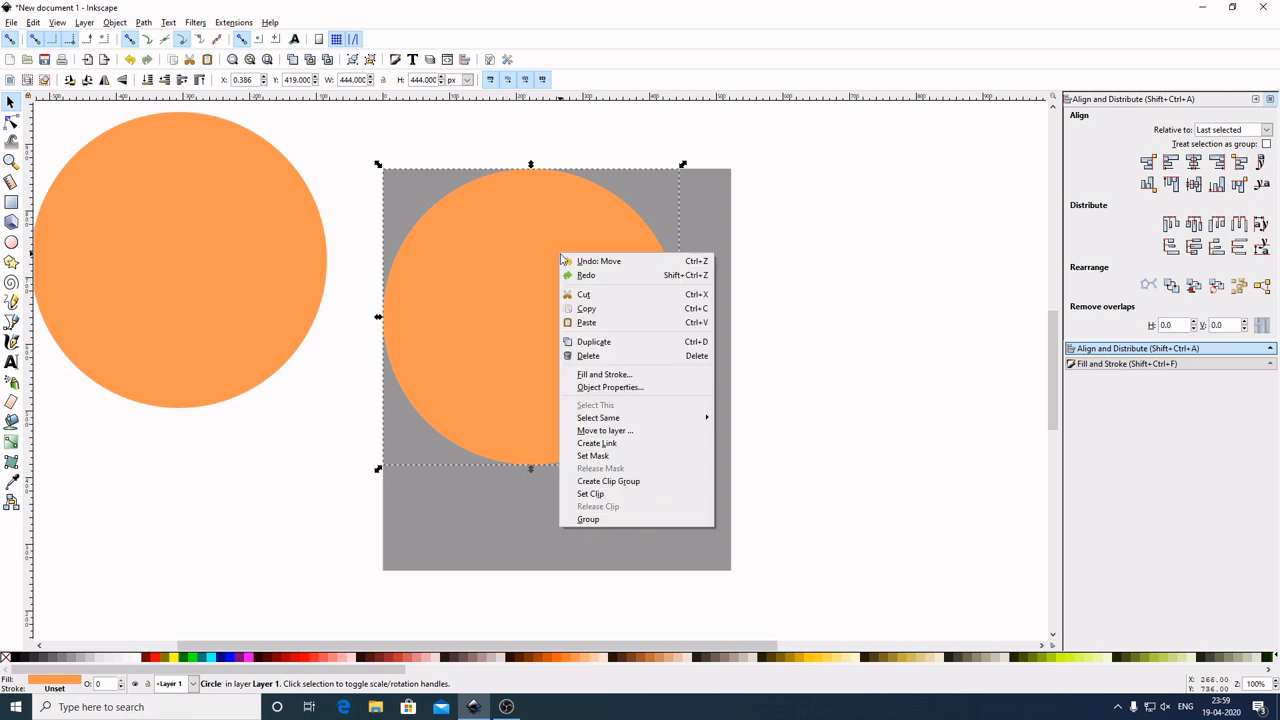
left_click(598, 344)
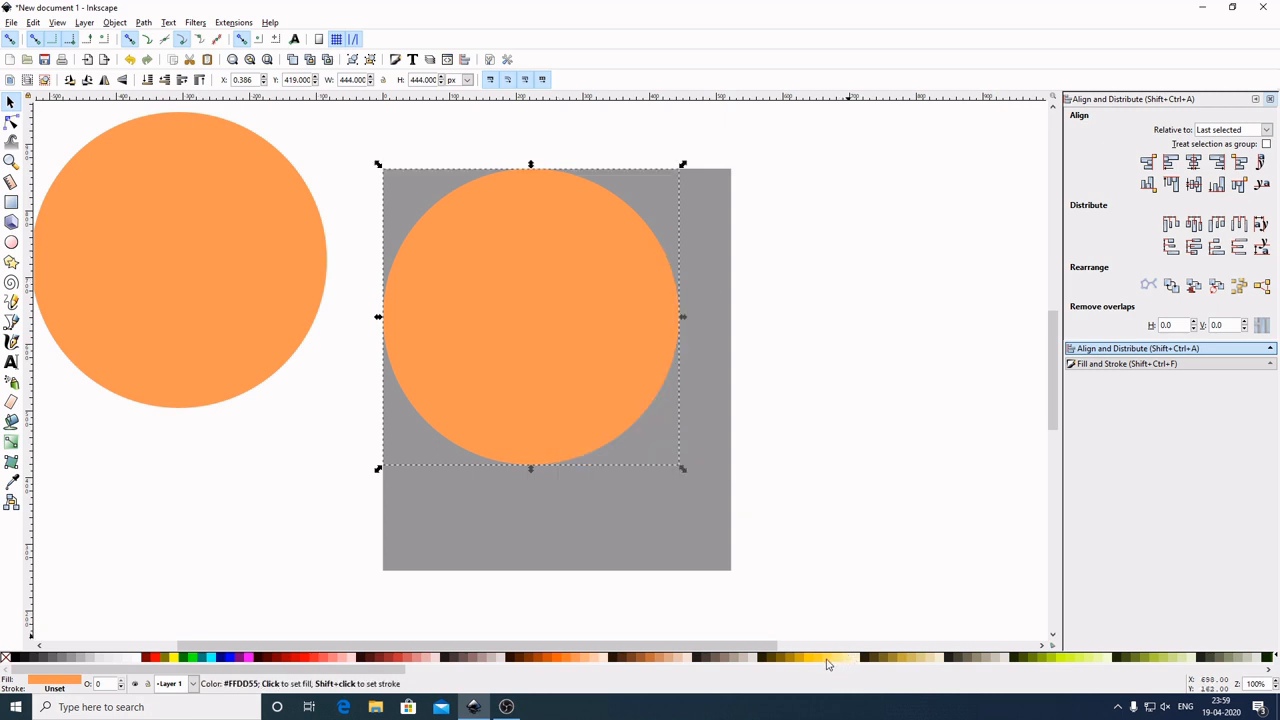
left_click(826, 663)
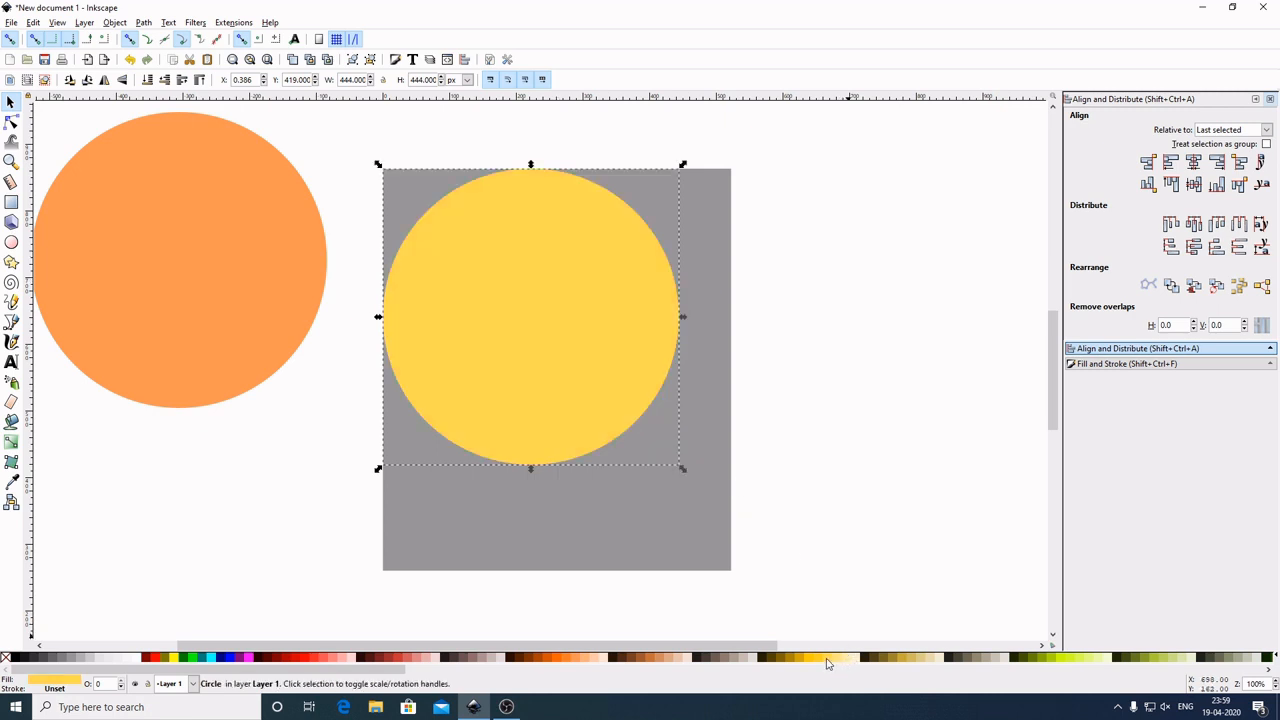
Subtract the yellow circle from the gray rectangle with Difference and break the resulting path apart
left_click(709, 458, "shift")
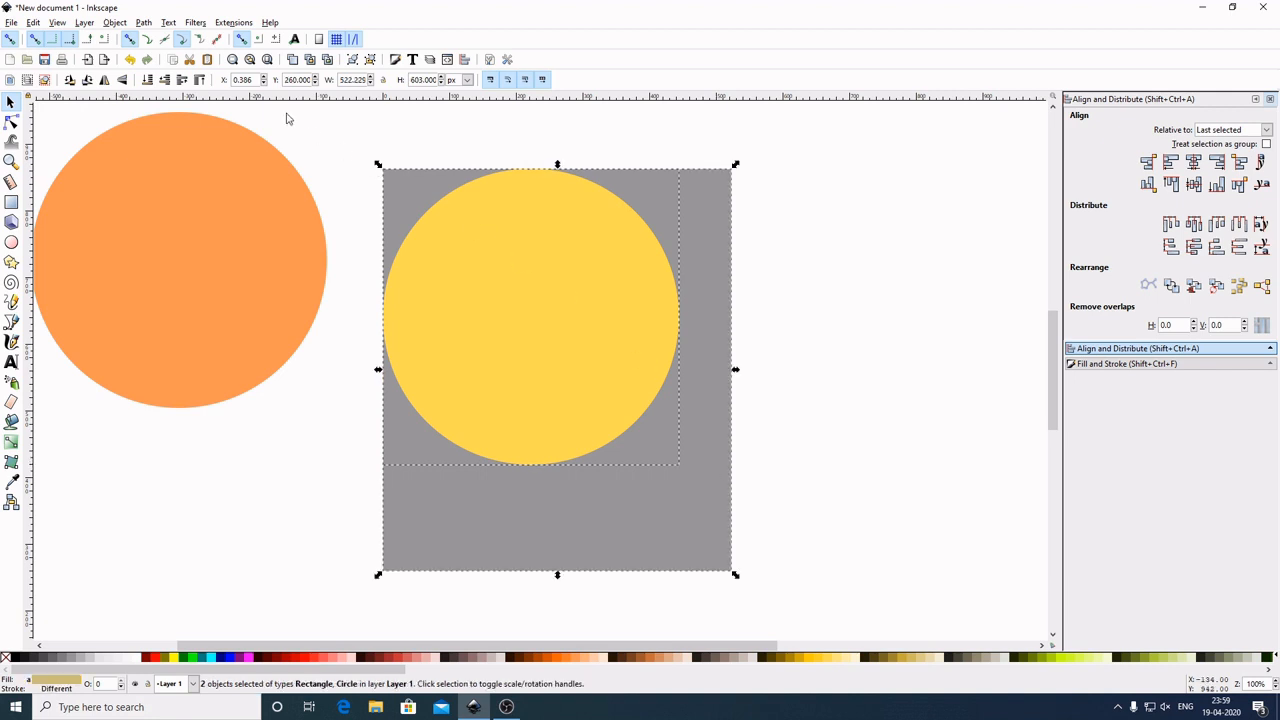
left_click(143, 22)
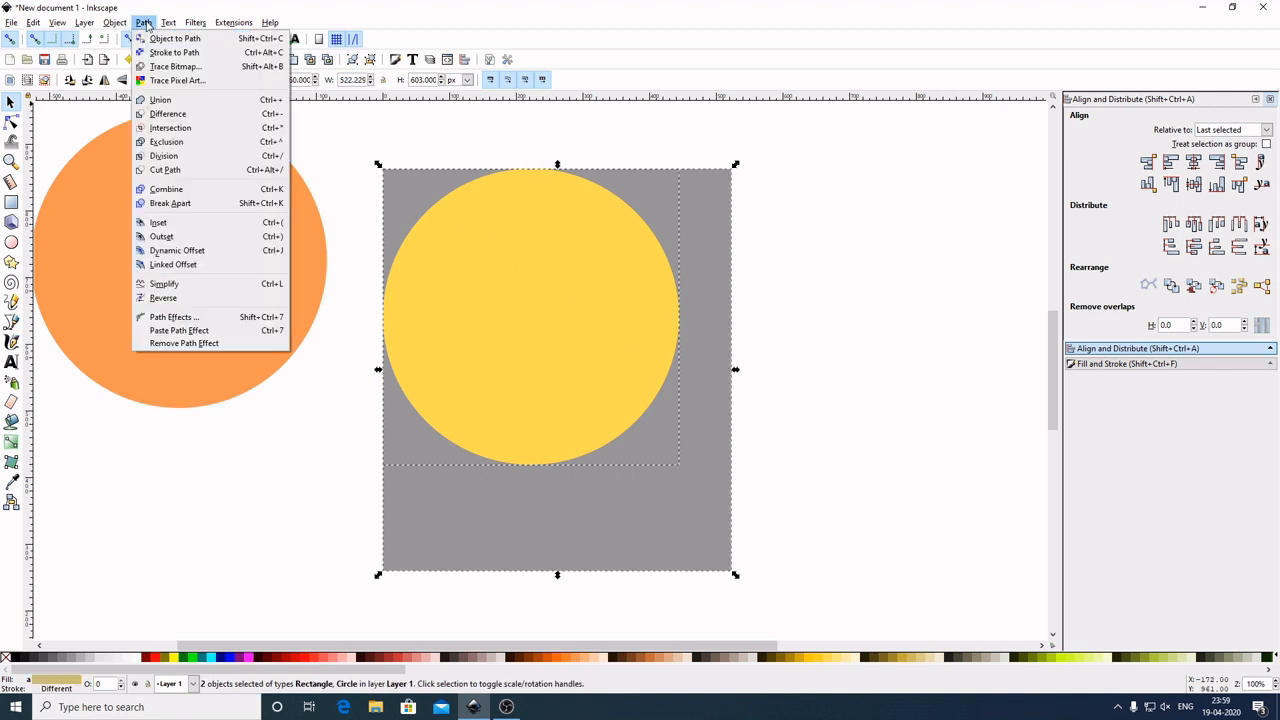
left_click(172, 112)
left_click(143, 22)
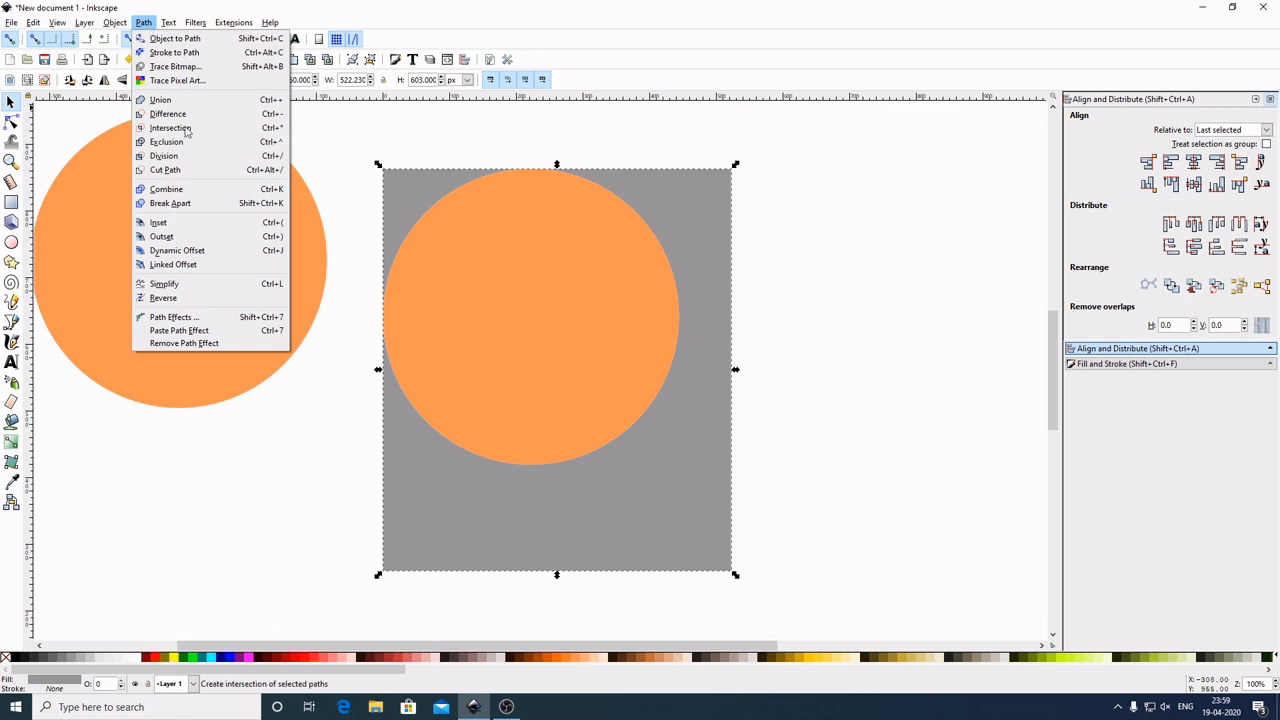
left_click(196, 210)
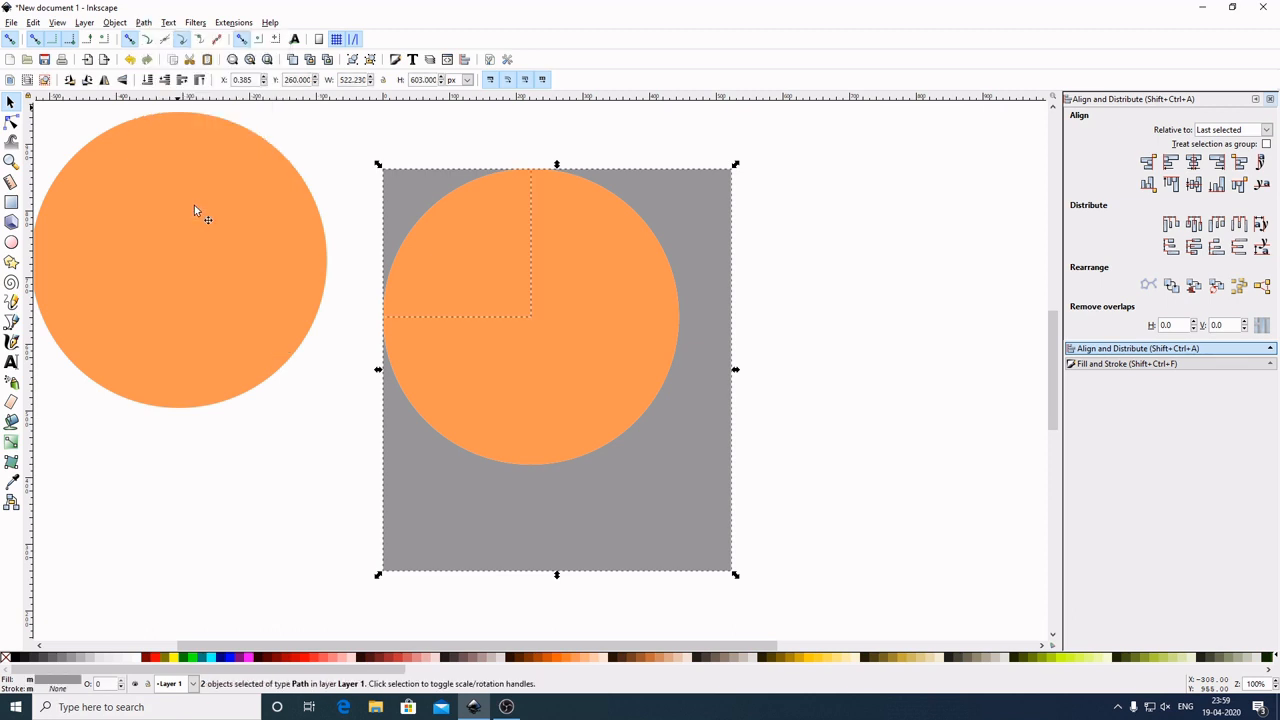
Delete the gray piece cut off at the rectangle's upper-left corner, outside the orange circle
left_click(855, 209)
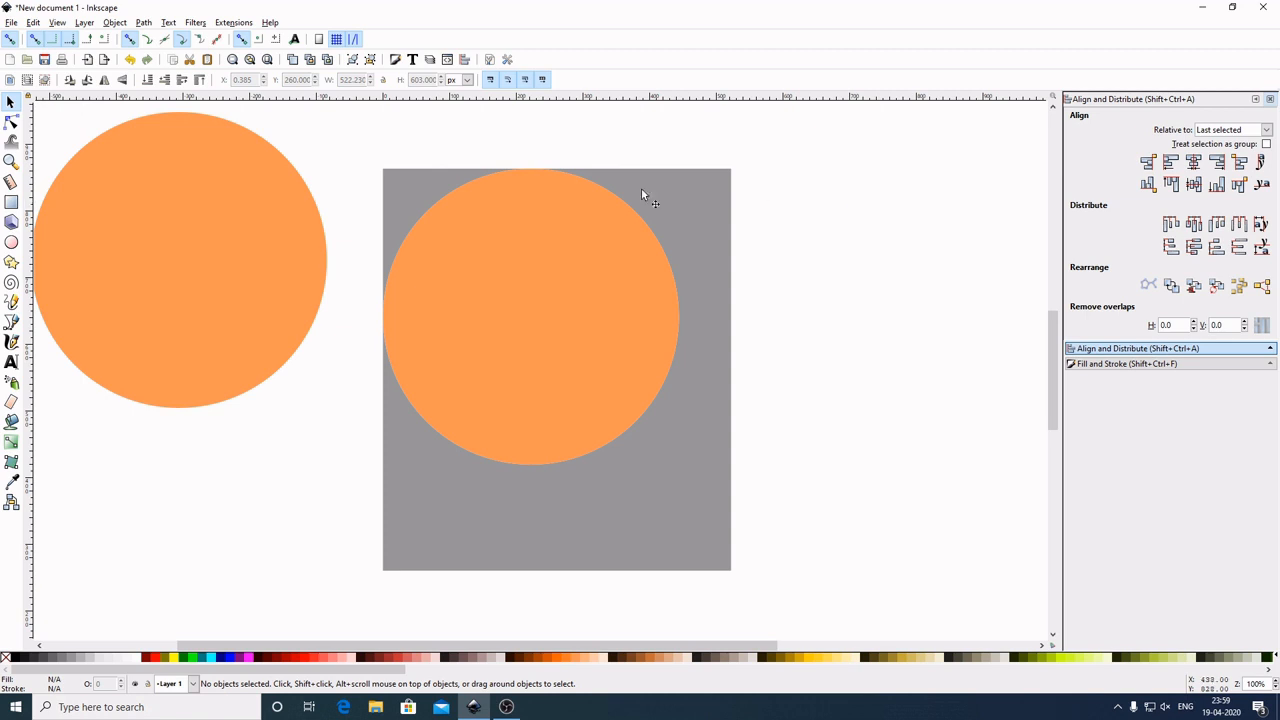
left_click(409, 193)
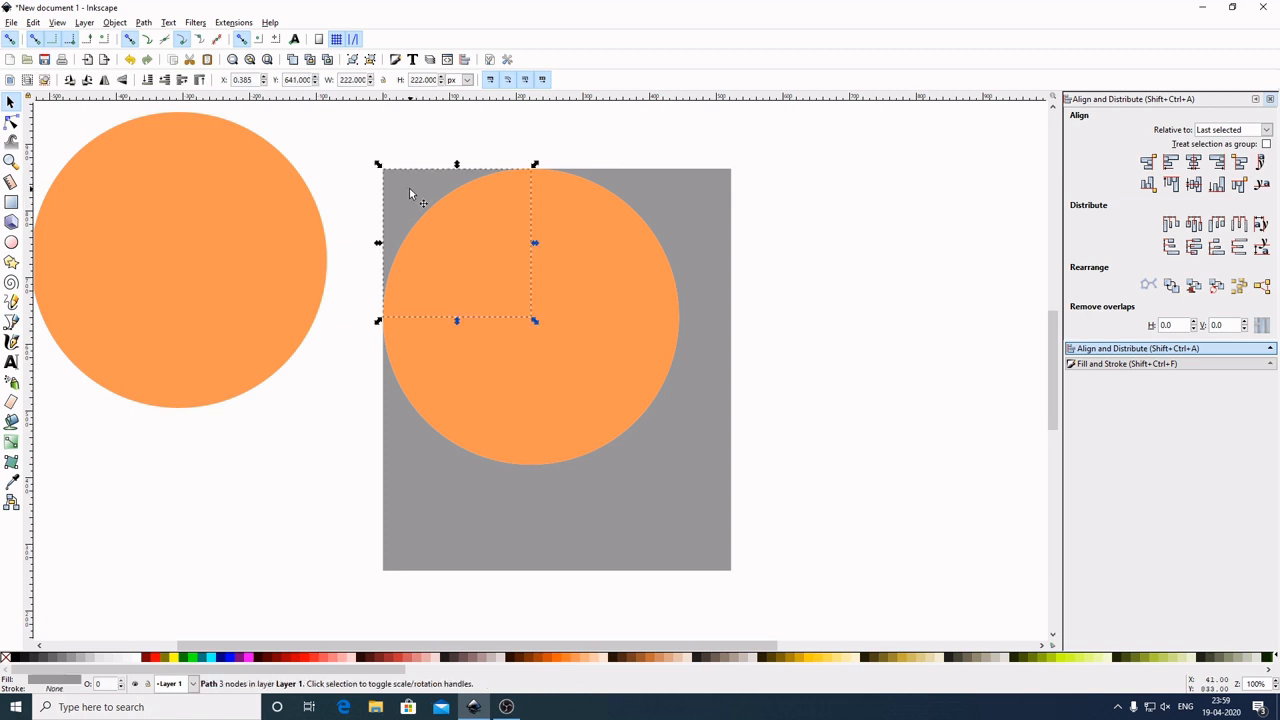
key("Delete")
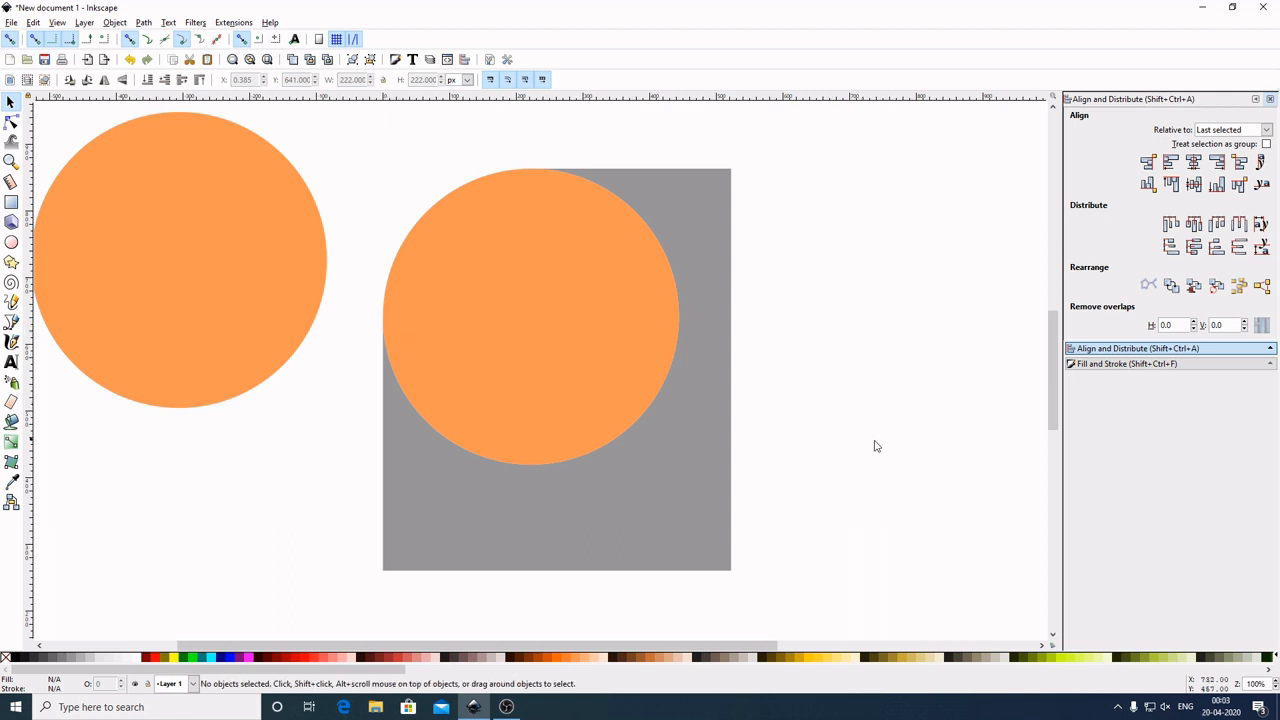
Duplicate the orange circle lying over the gray rectangle in place and fill the copy with light yellow
left_click(574, 321)
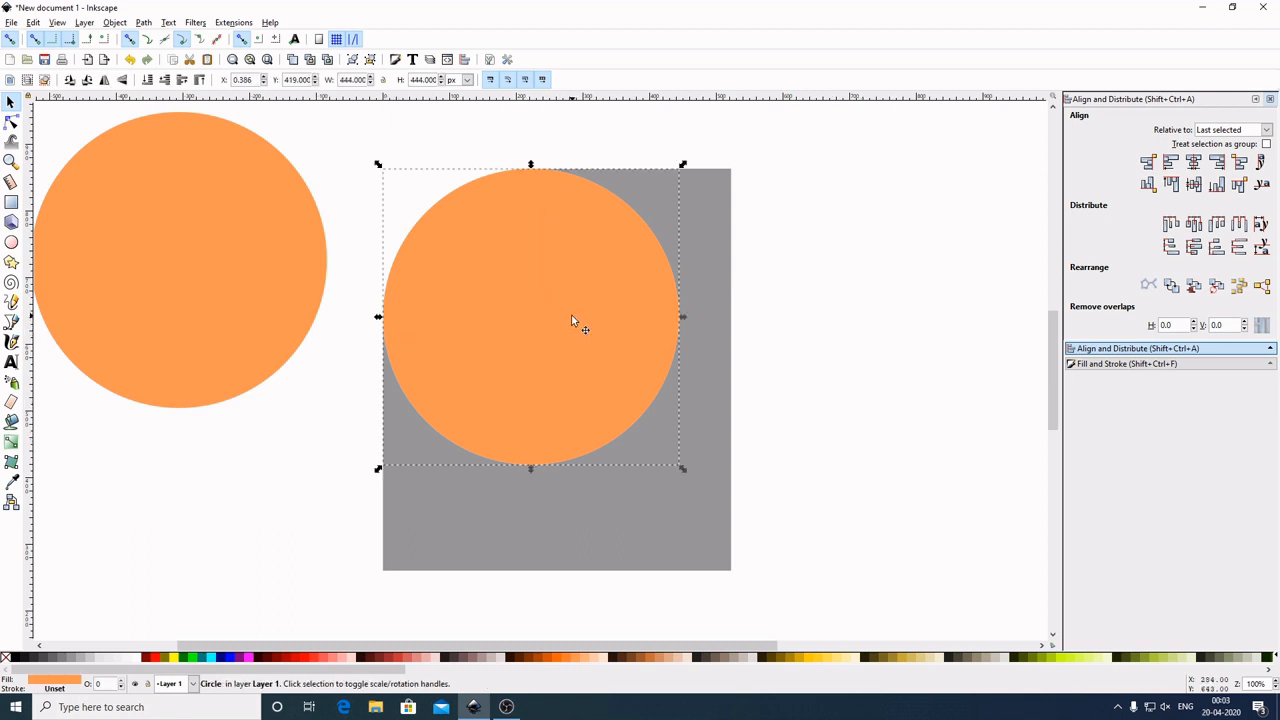
right_click(556, 311)
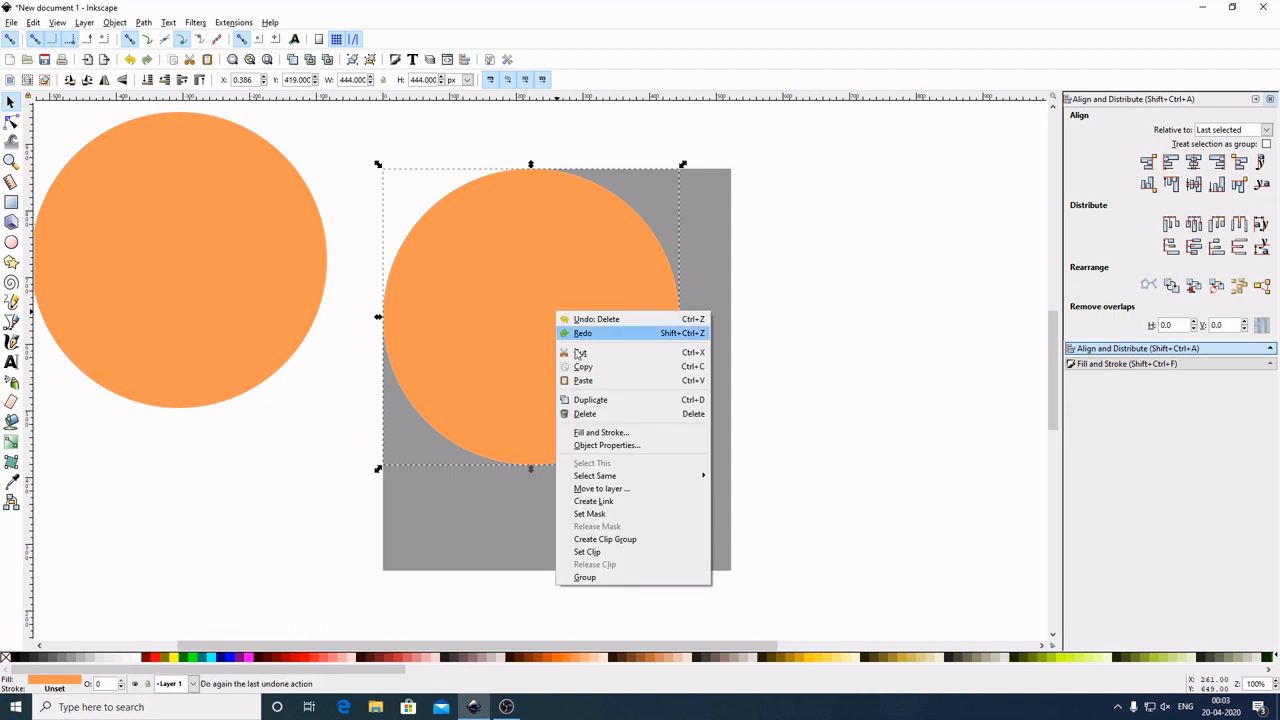
left_click(591, 400)
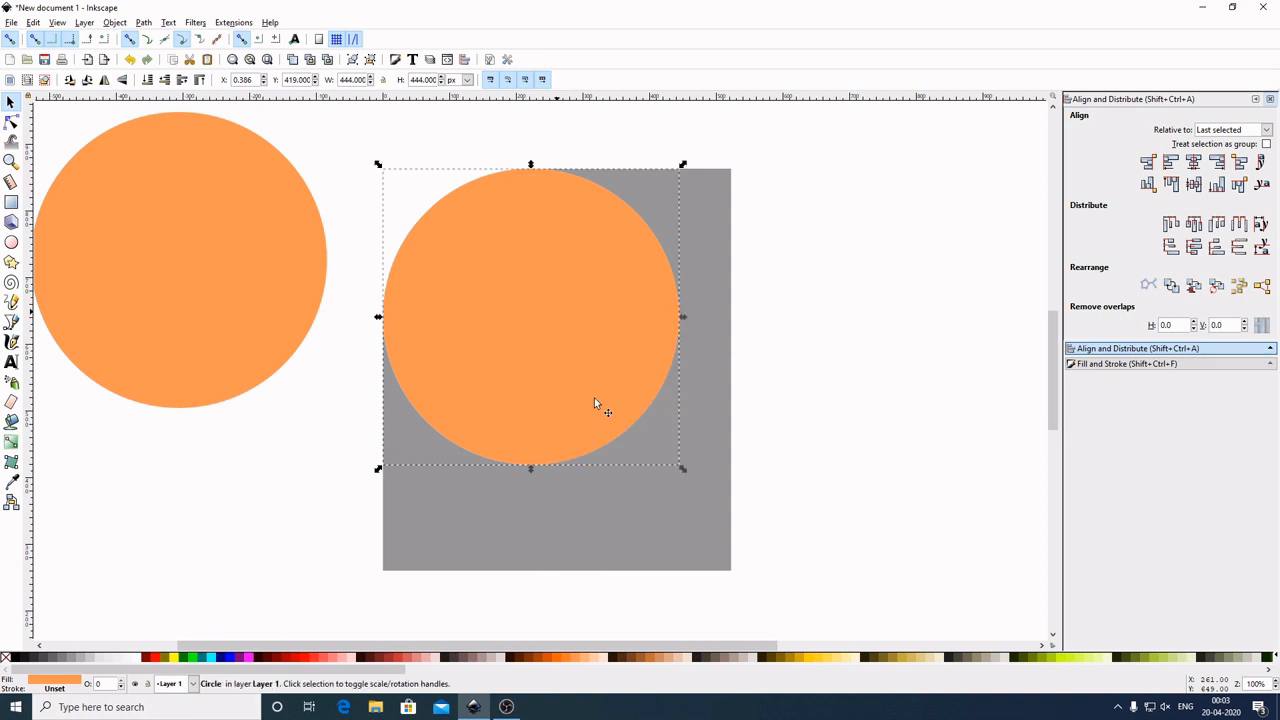
left_click(834, 660)
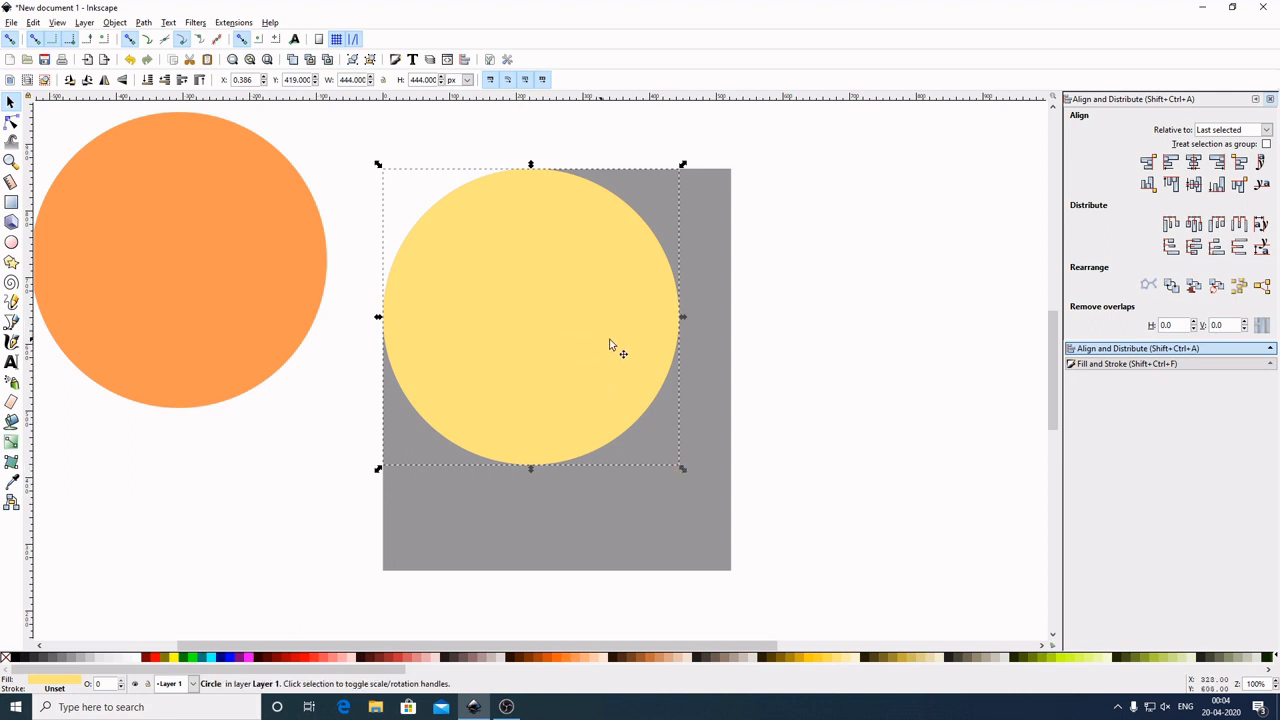
Scale the yellow circle to about 600 px and snap it into the rectangle's upper-left corner
left_click_drag(686, 469, 740, 520)
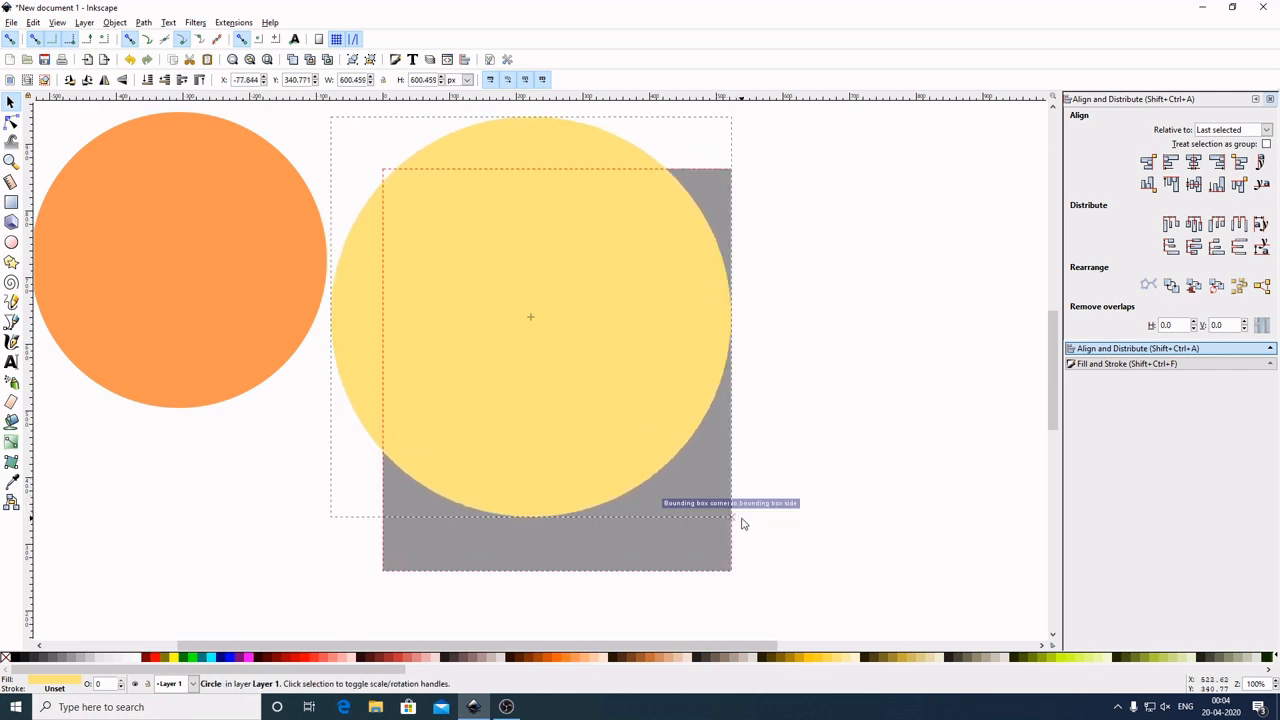
left_click_drag(517, 357, 551, 379)
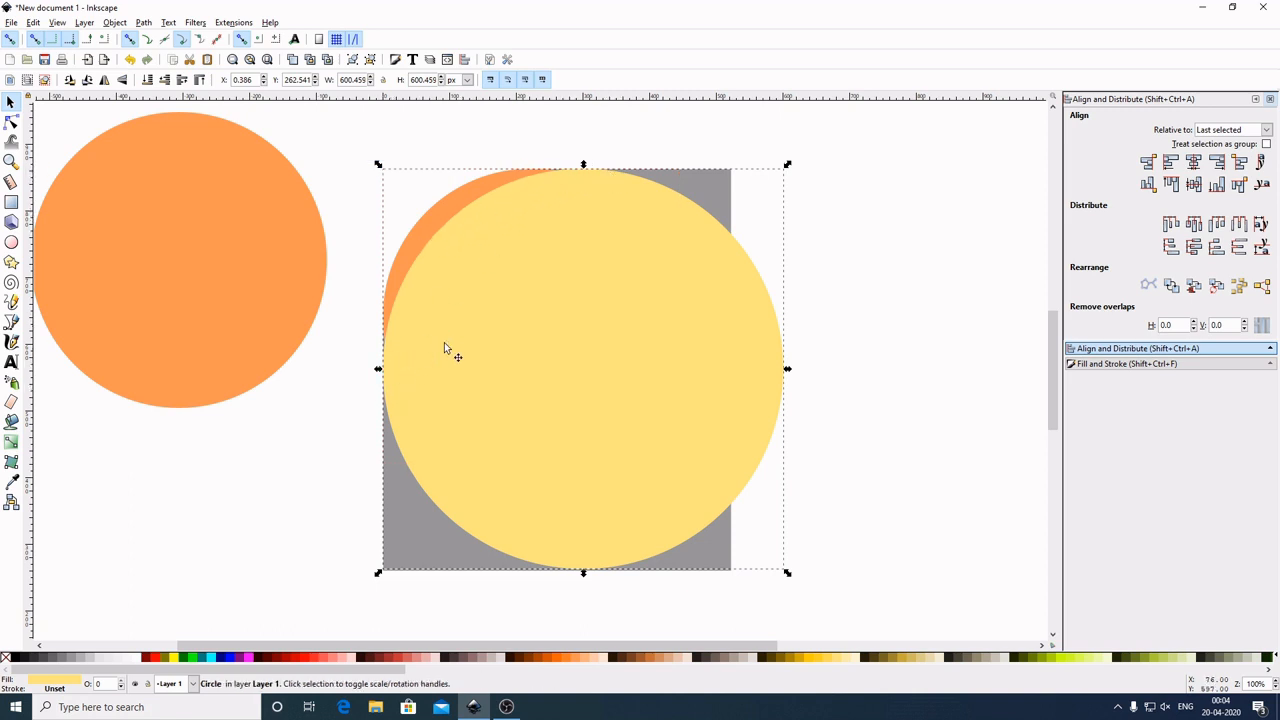
Move the spare orange circle farther away to the left of the rectangle
left_click(868, 252)
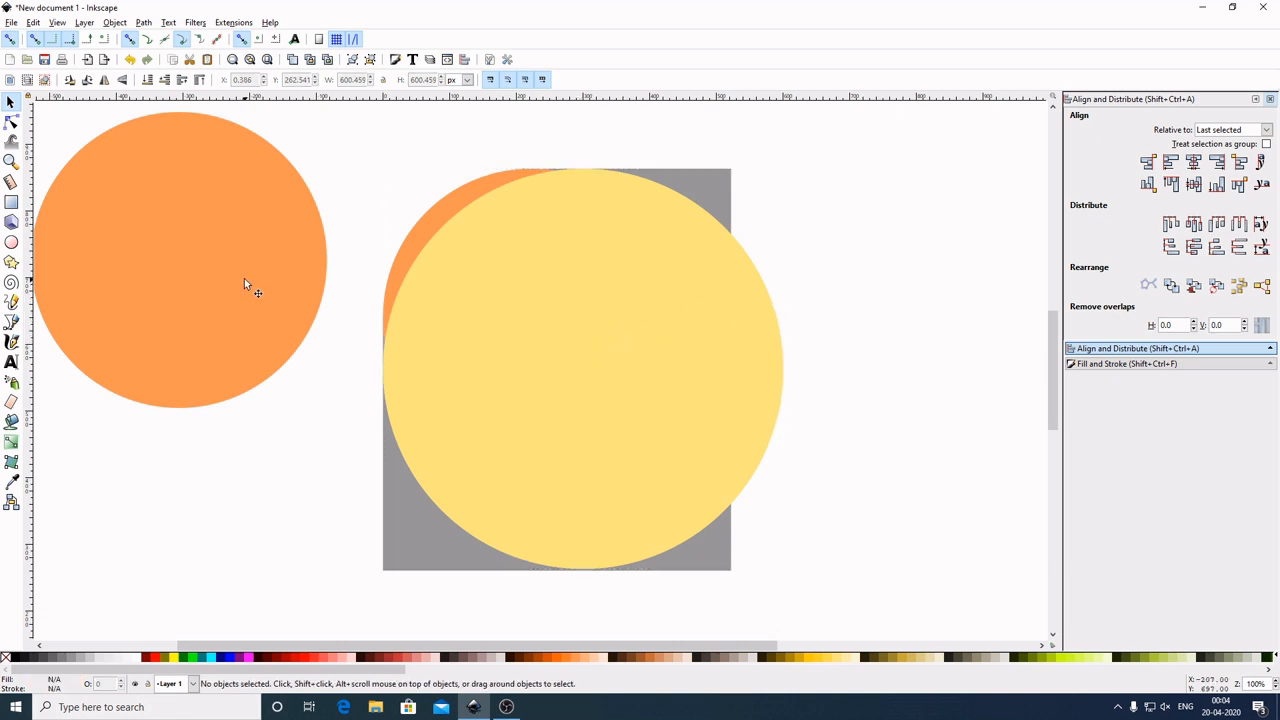
left_click_drag(240, 277, 13, 268)
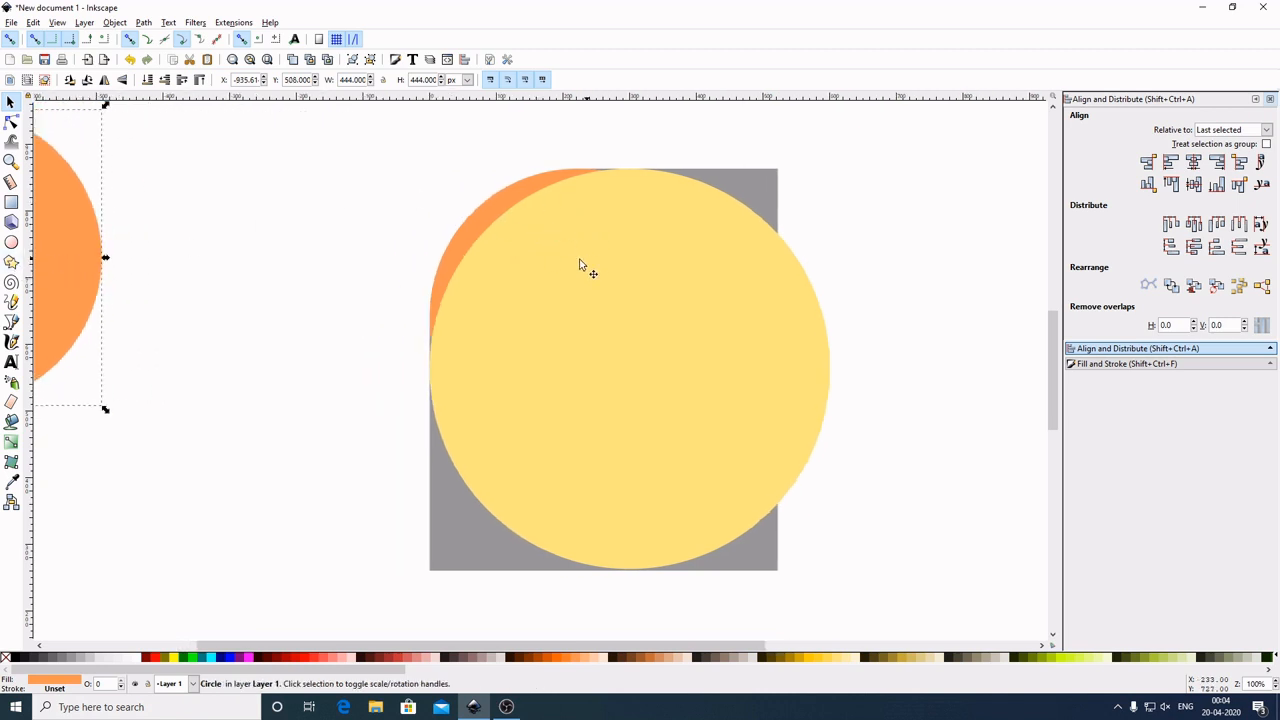
Examine closely how the yellow circle meets the orange circle and the gray rectangle's upper edge
scroll(641, 321, "up", 4)
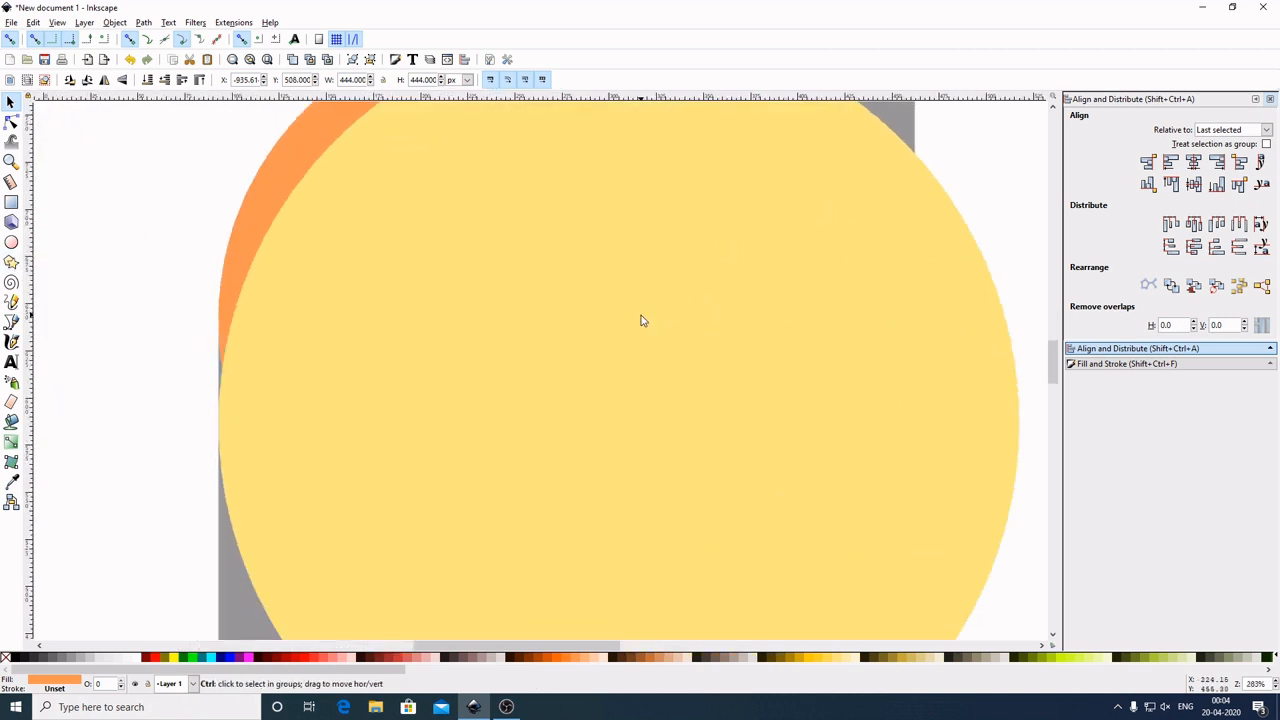
scroll(641, 321, "down", 3)
scroll(641, 321, "up", 1)
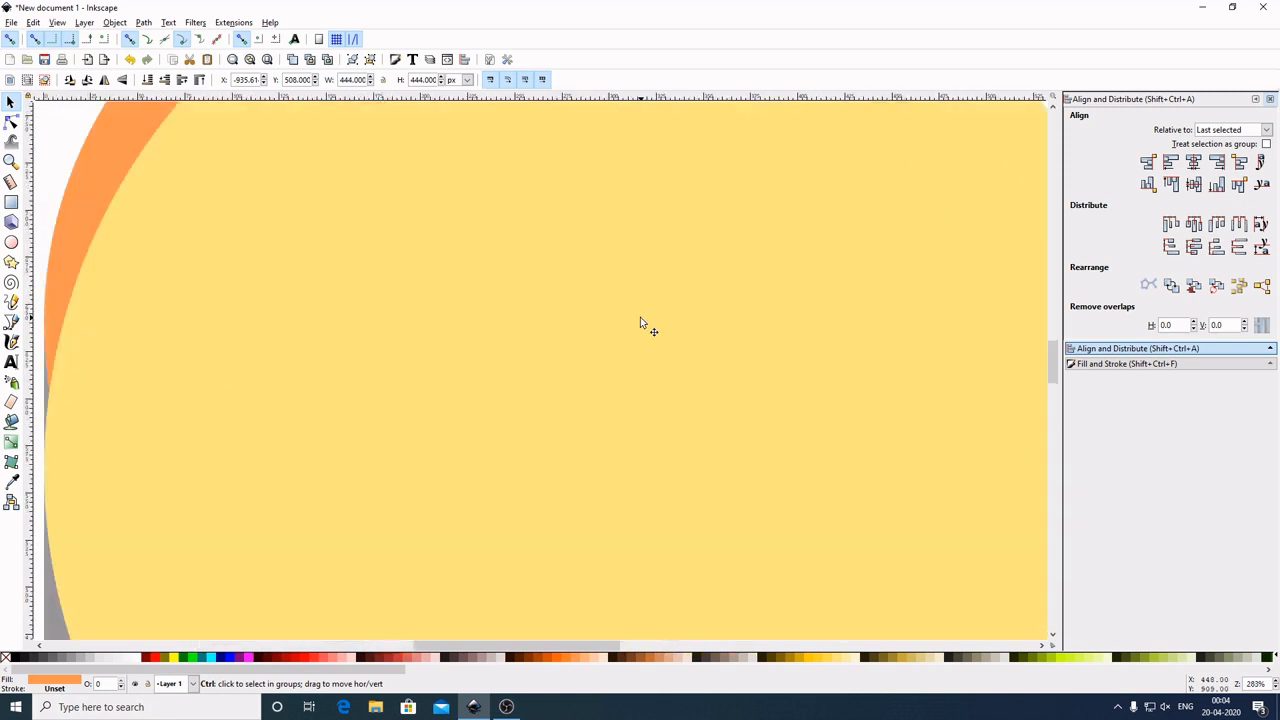
scroll(641, 321, "down", 3)
scroll(641, 321, "up", 1)
left_click(363, 286)
scroll(600, 343, "up", 3)
scroll(600, 343, "down", 3)
scroll(600, 343, "up", 1)
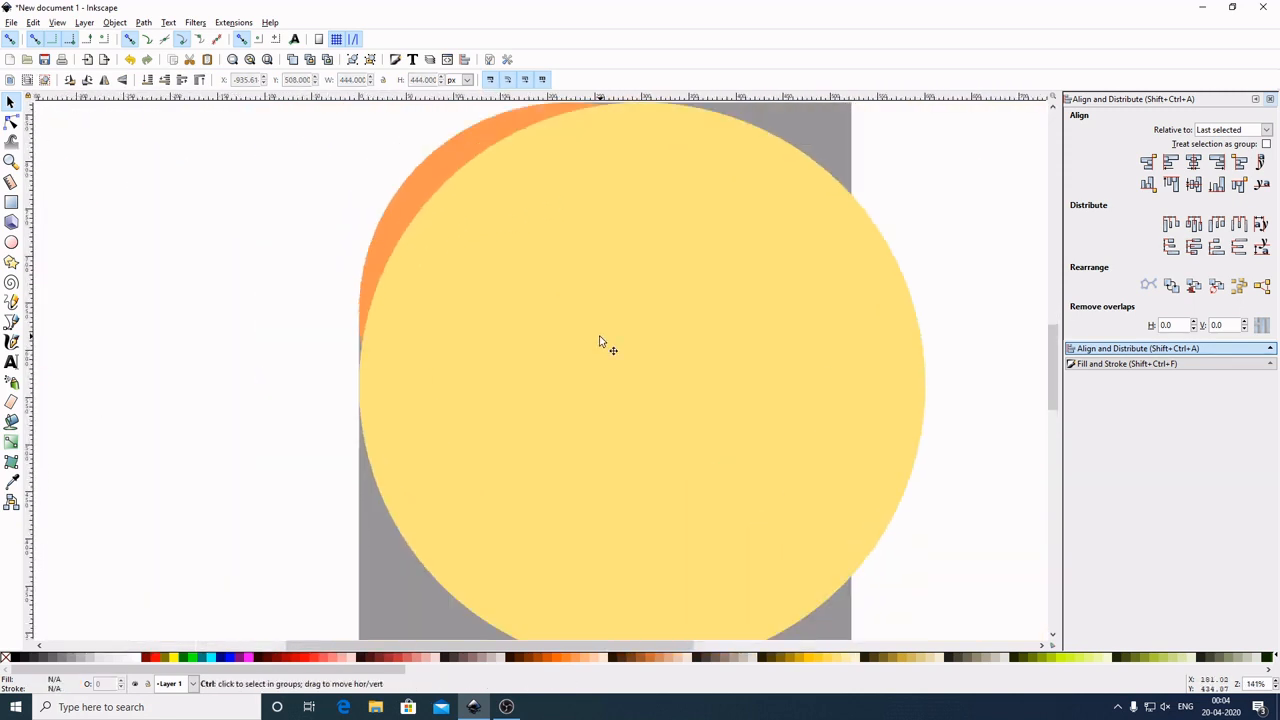
scroll(600, 343, "down", 2)
left_click_drag(873, 345, 846, 369)
scroll(644, 362, "up", 3, "ctrl")
scroll(643, 362, "up", 1, "ctrl")
left_click_drag(542, 319, 663, 389)
left_click_drag(530, 263, 784, 521)
left_click_drag(596, 306, 668, 388)
scroll(668, 388, "up", 1, "ctrl")
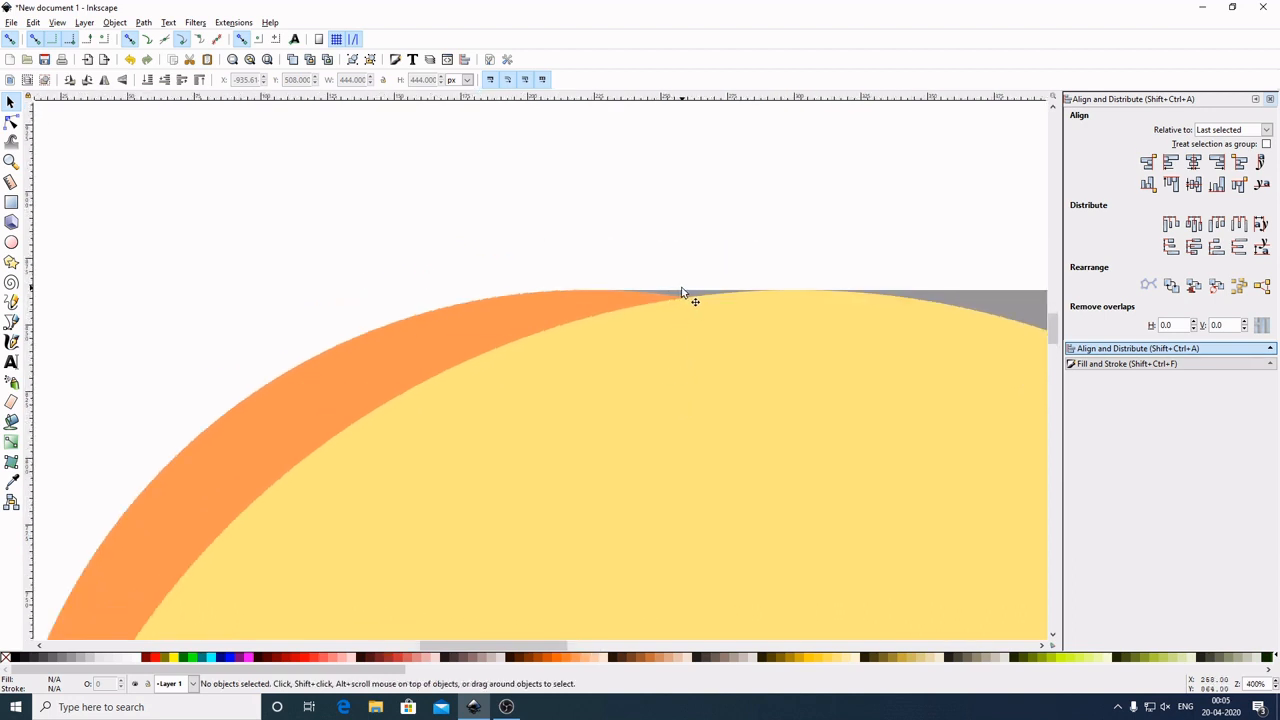
Turn off snapping and shift the yellow circle slightly up and left, to about X -9.9 and Y 269 px
left_click(722, 384)
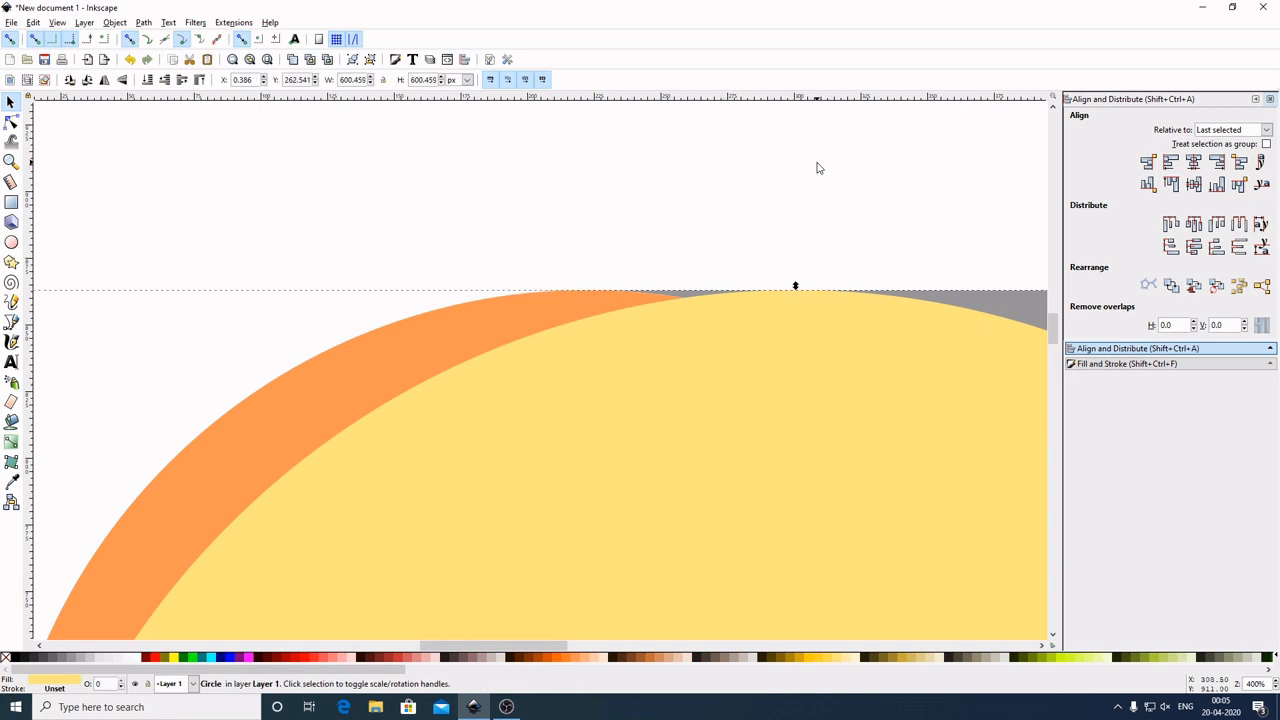
left_click(10, 39)
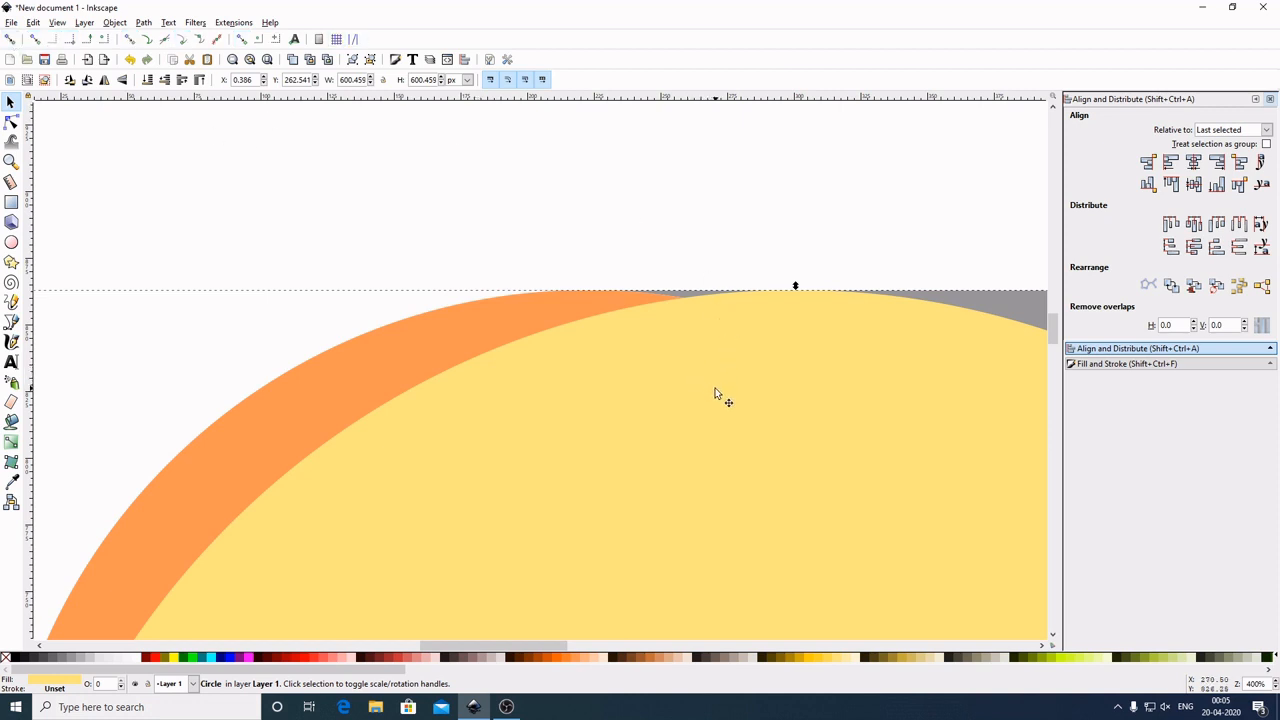
left_click_drag(715, 392, 687, 374)
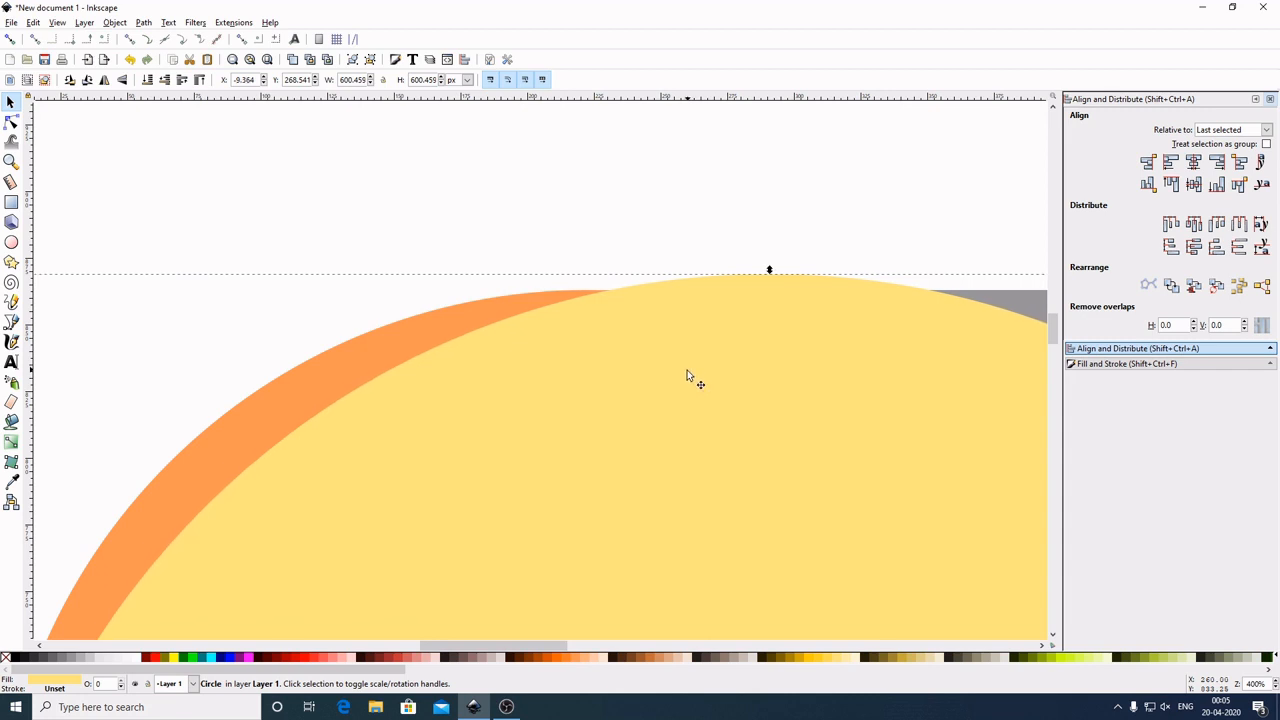
scroll(687, 374, "up", 1, "ctrl")
left_click_drag(580, 263, 594, 291)
scroll(643, 334, "down", 2, "ctrl")
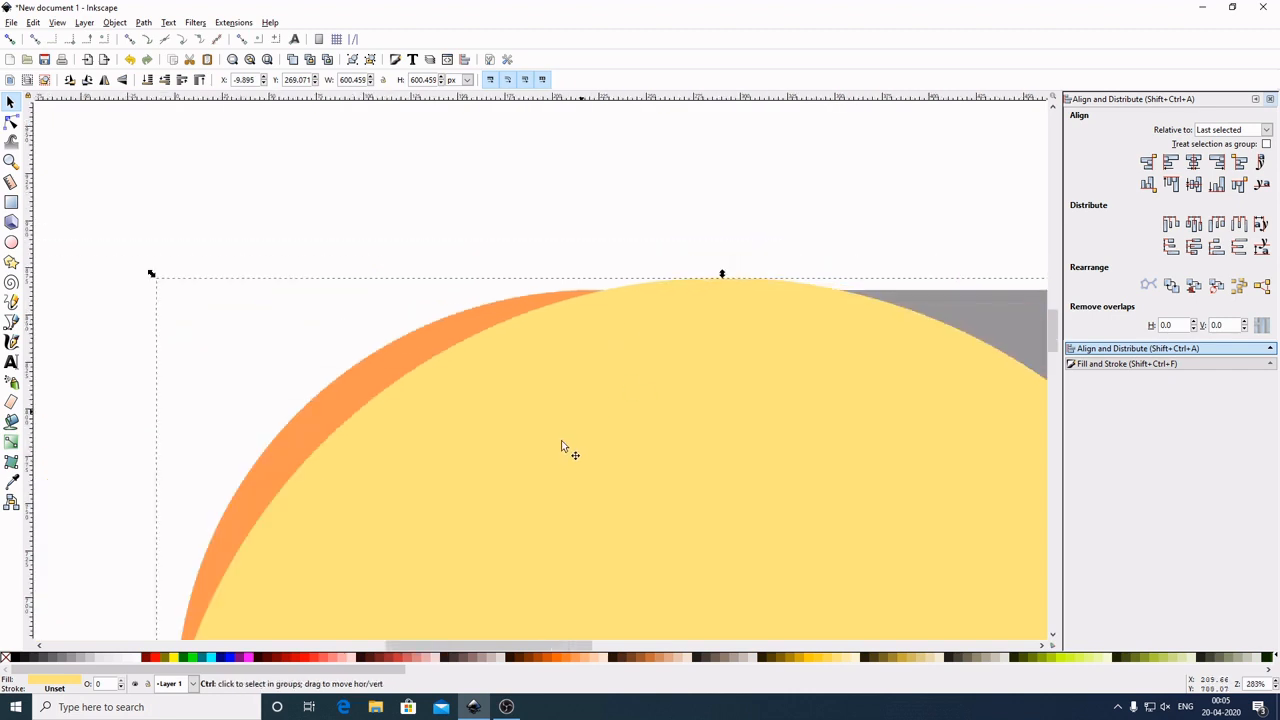
scroll(623, 440, "up", 2, "ctrl")
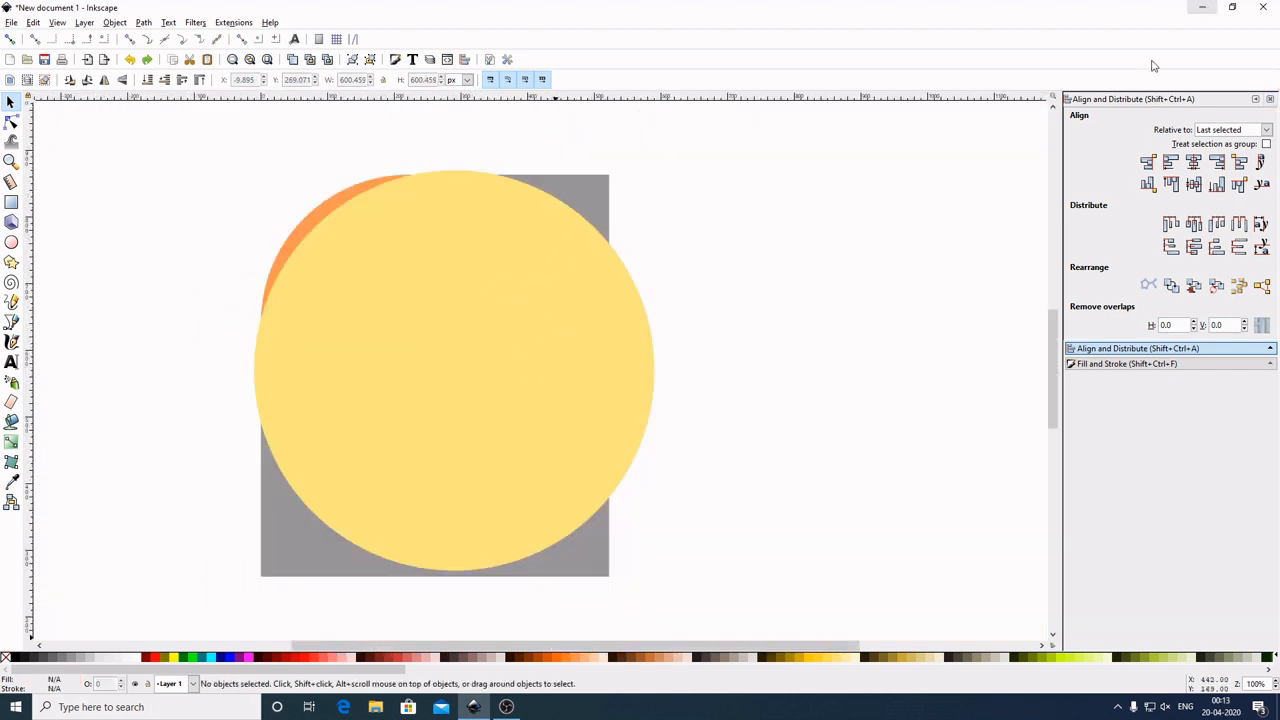
Duplicate the orange circle beneath the yellow one and lower the copy one level so it lies behind the yellow circle
left_click(312, 220)
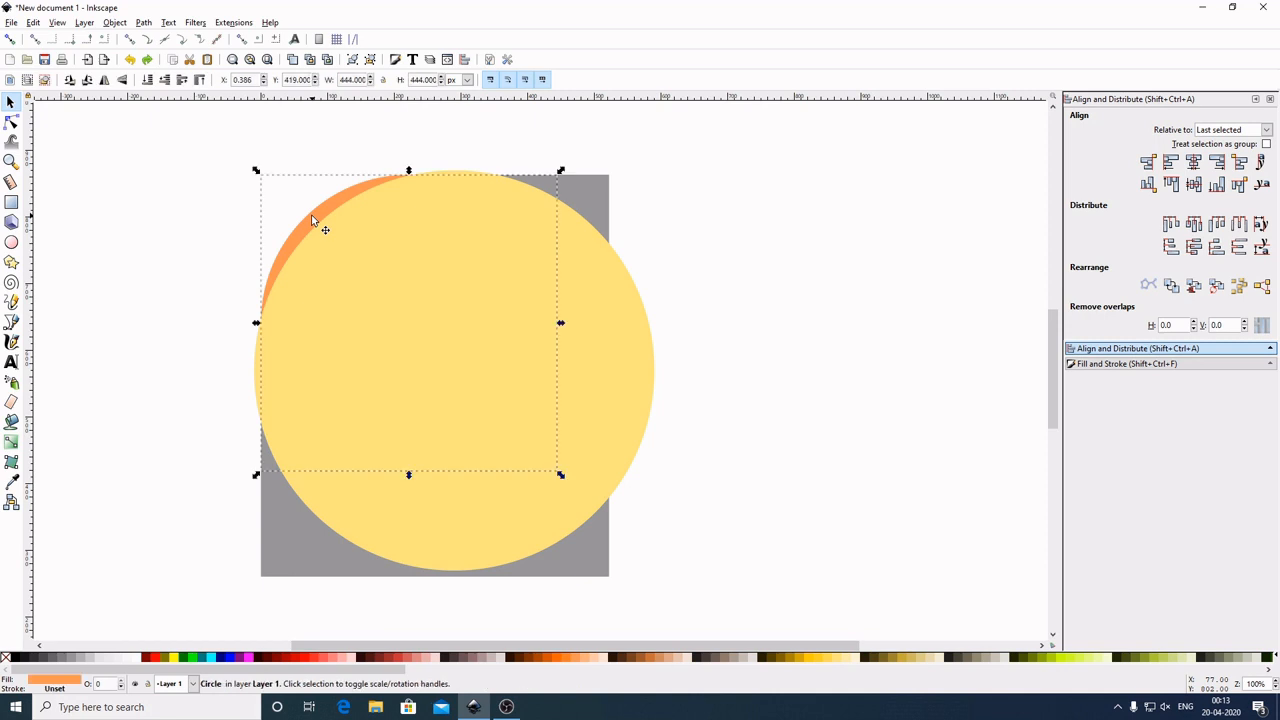
right_click(312, 220)
left_click(345, 308)
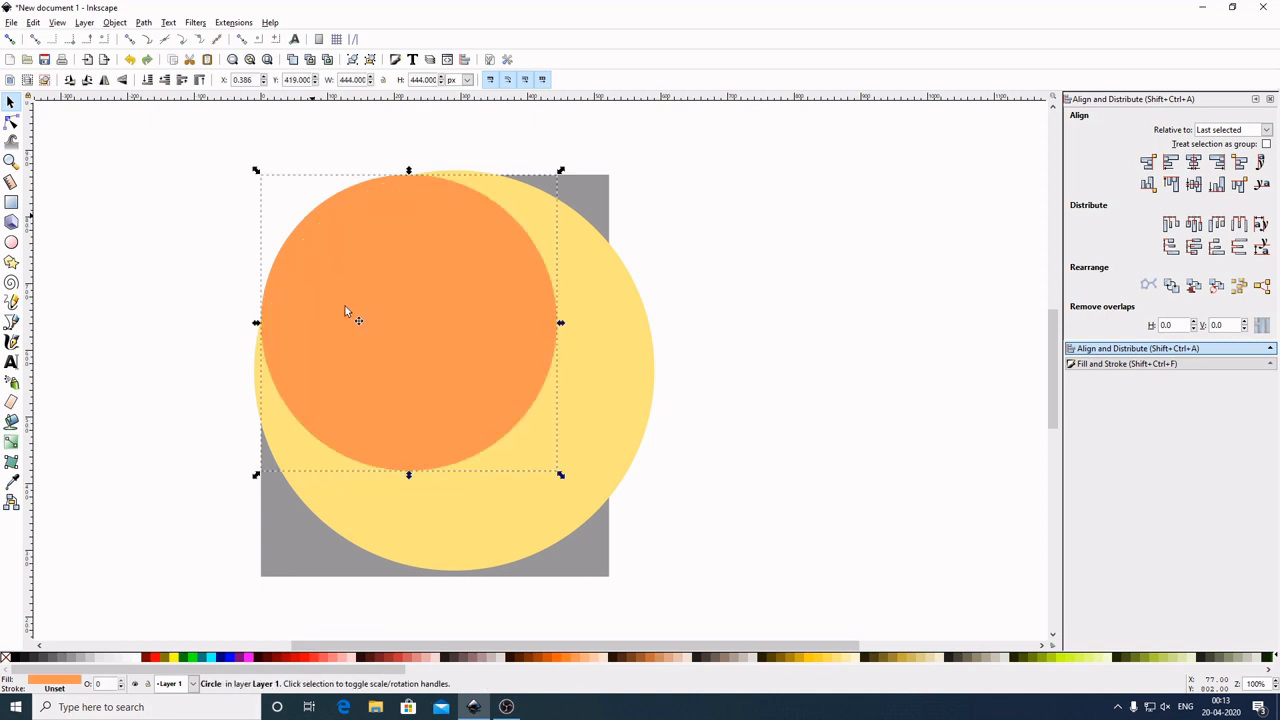
key("Page_Down")
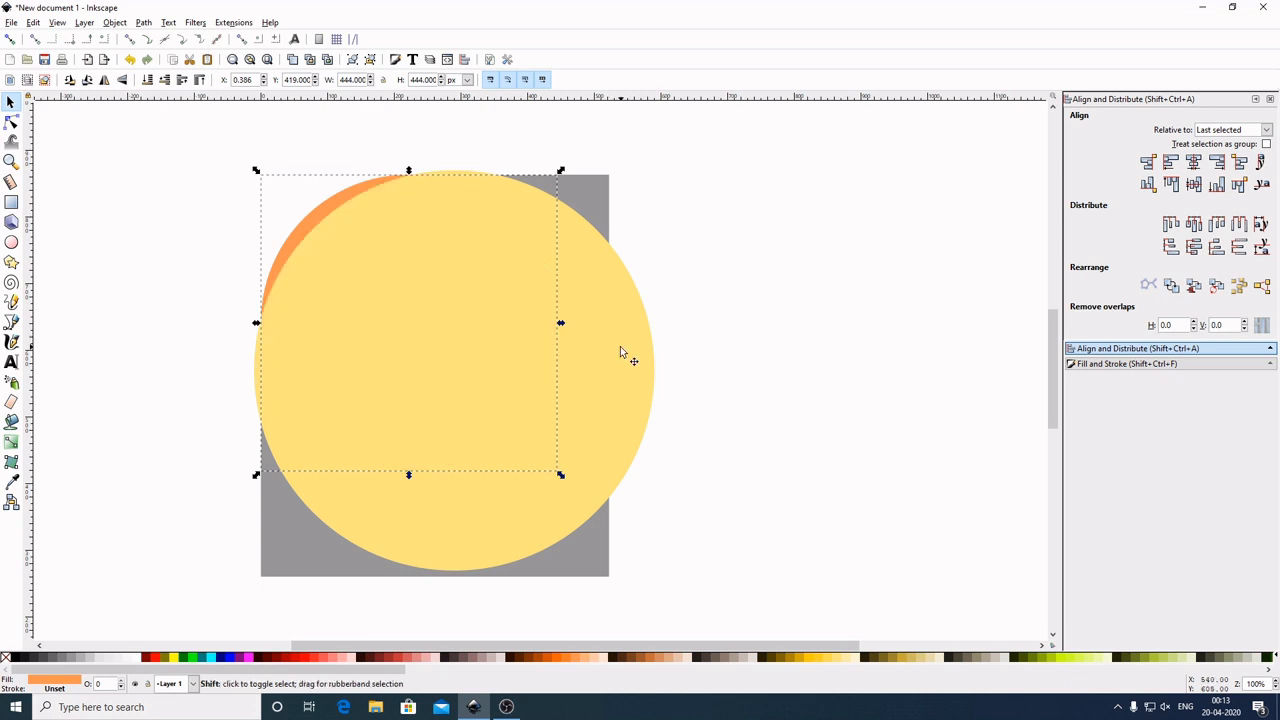
Subtract the yellow circle from the orange copy with Difference and fill the remaining crescent with red
left_click(620, 350, "shift")
left_click(143, 22)
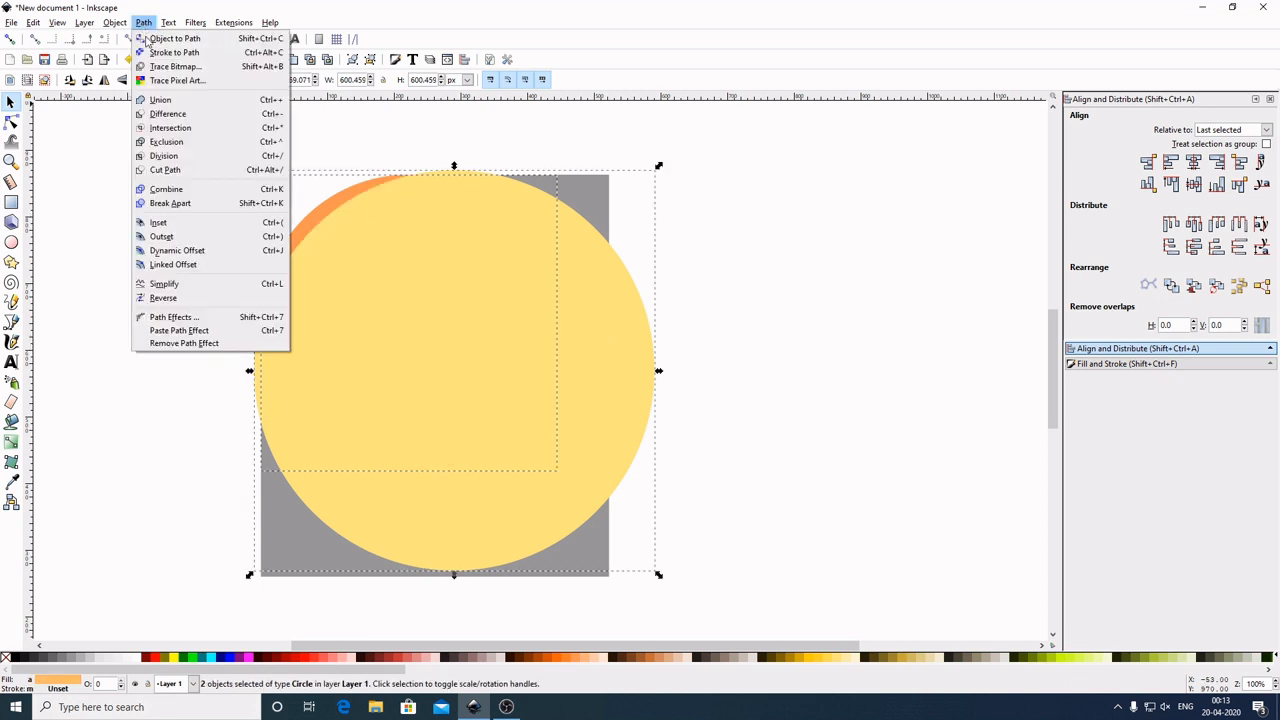
left_click(172, 113)
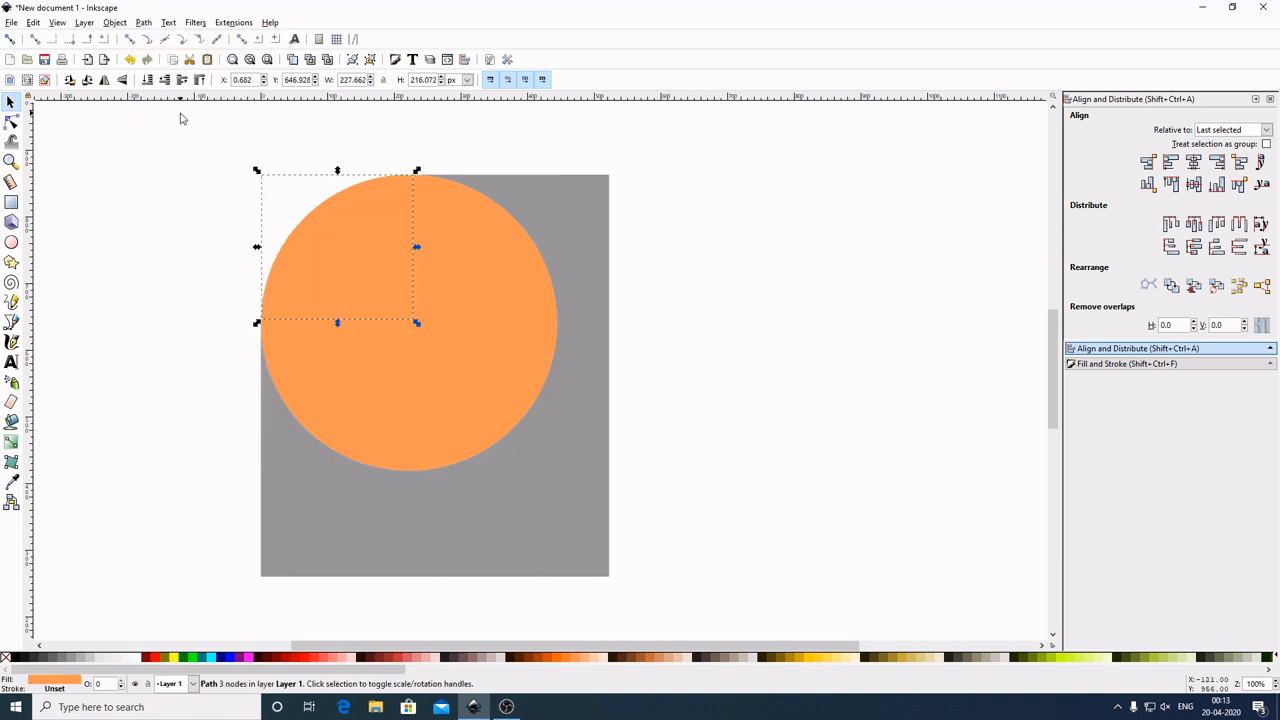
left_click(296, 659)
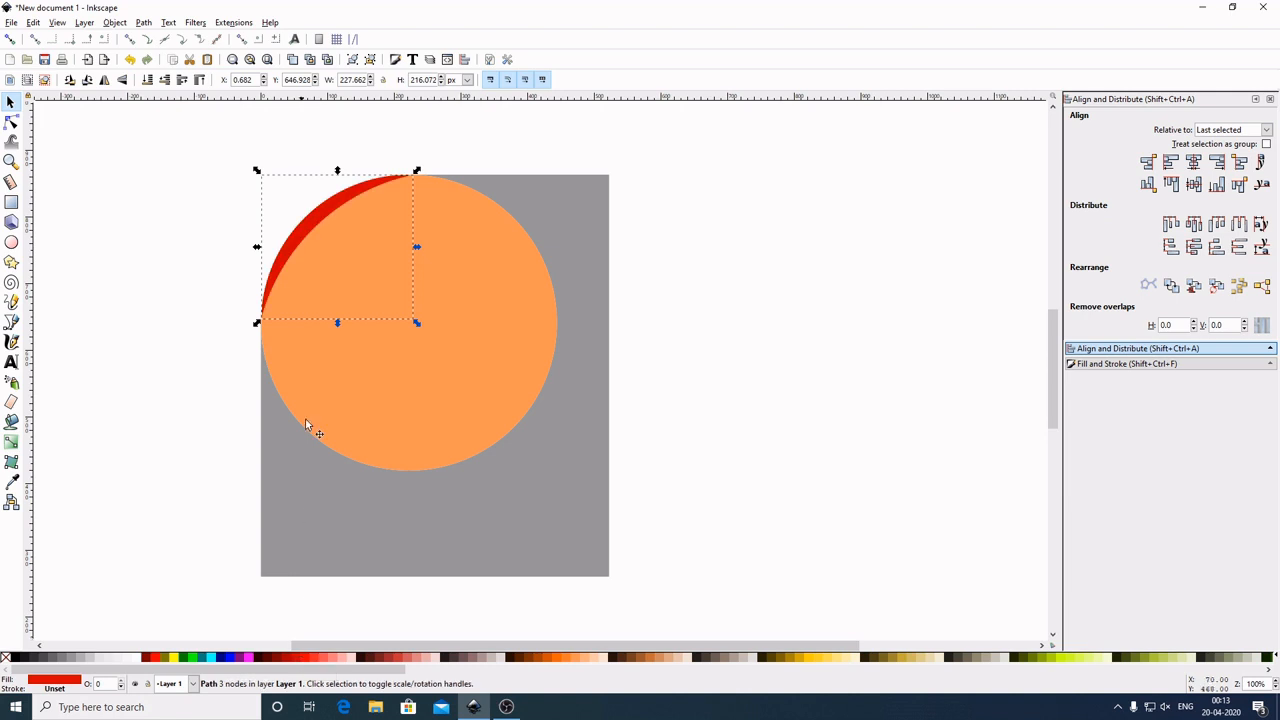
left_click_drag(344, 204, 279, 170)
key("ctrl+z")
Merge the orange circle with the gray shape using Union to form one gray shape with a rounded upper-left corner
scroll(826, 308, "down", 1, "ctrl")
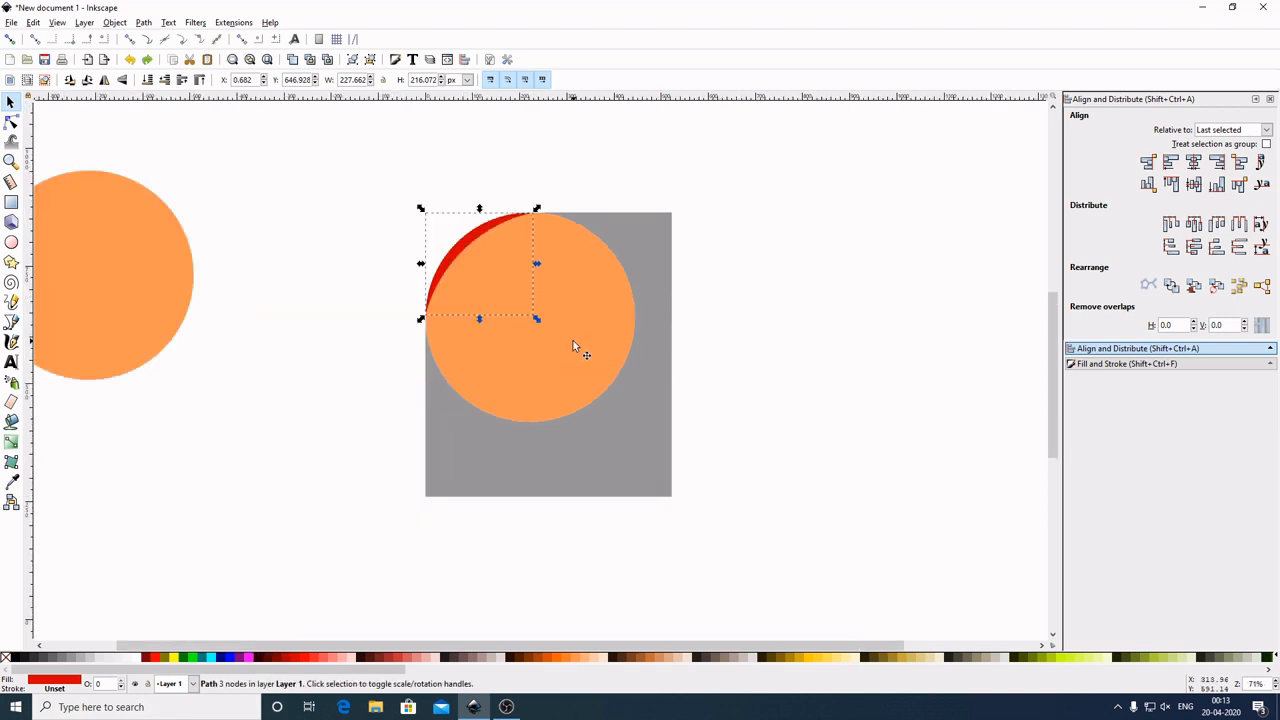
left_click(574, 340)
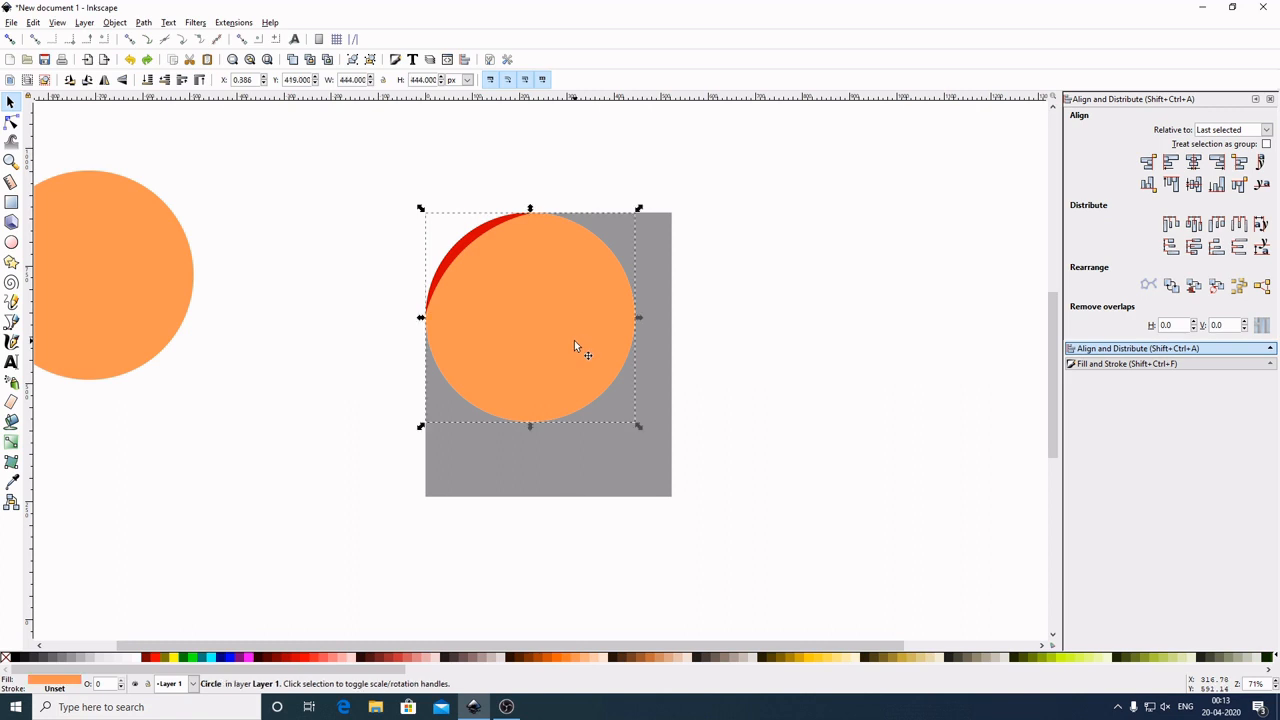
left_click(659, 362, "shift")
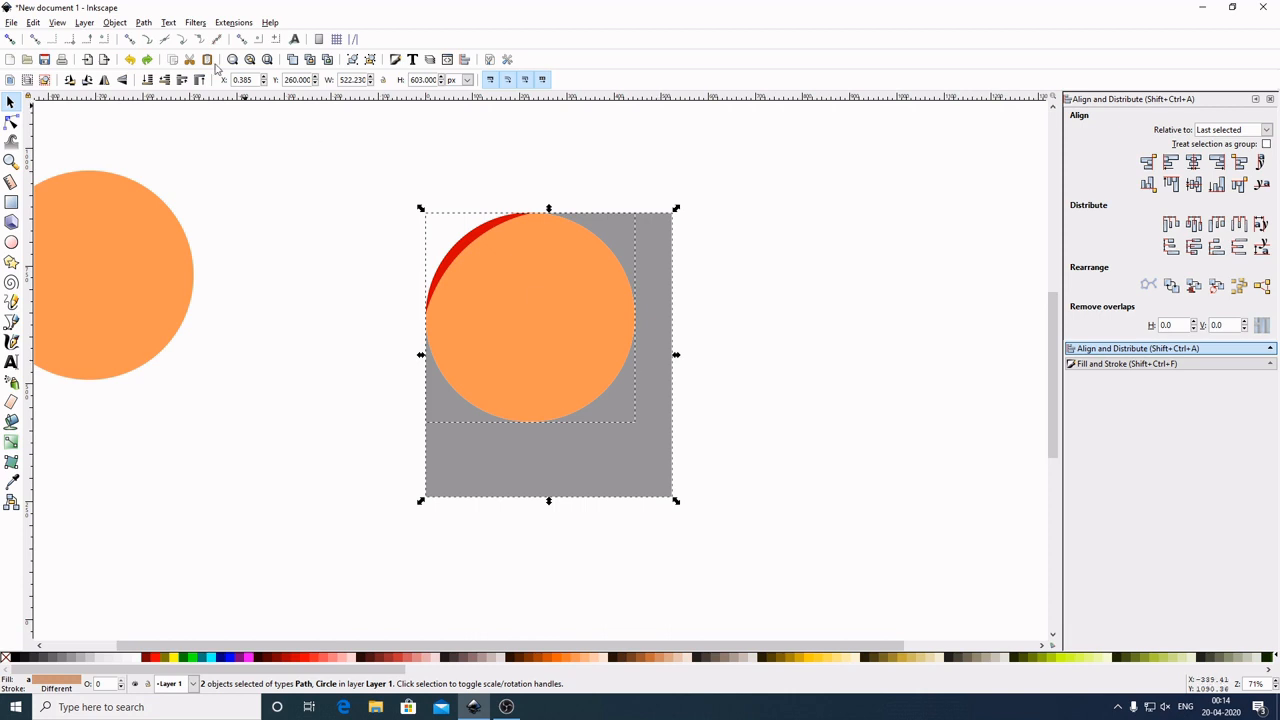
left_click(144, 22)
left_click(168, 107)
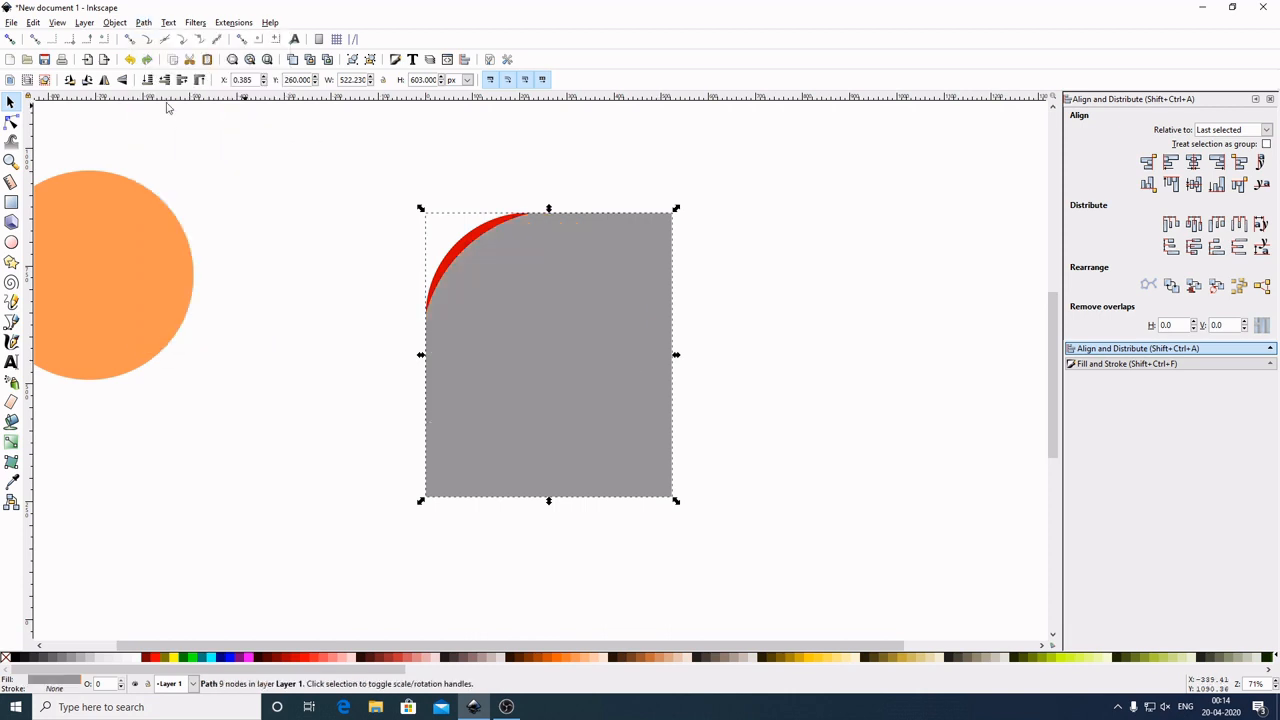
Move the spare orange circle onto the gray shape, turn snapping back on and snap the circle into the lower-right corner
left_click(115, 257)
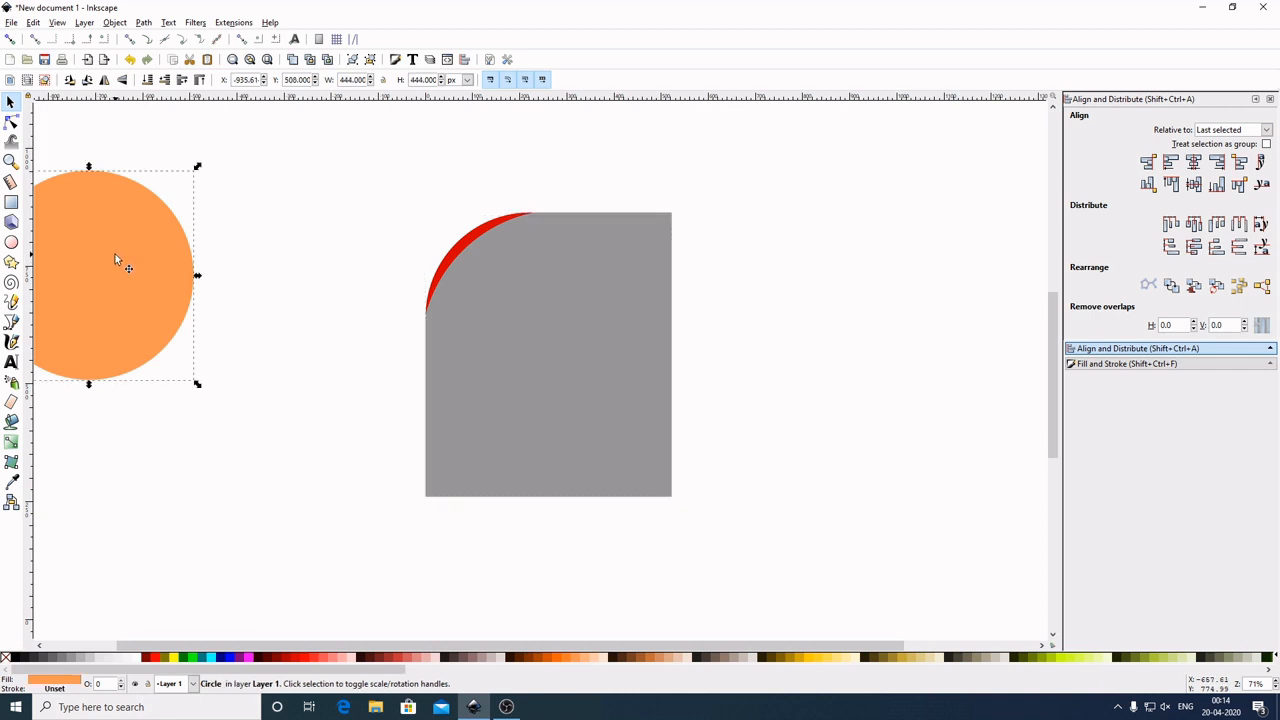
left_click_drag(110, 273, 586, 385)
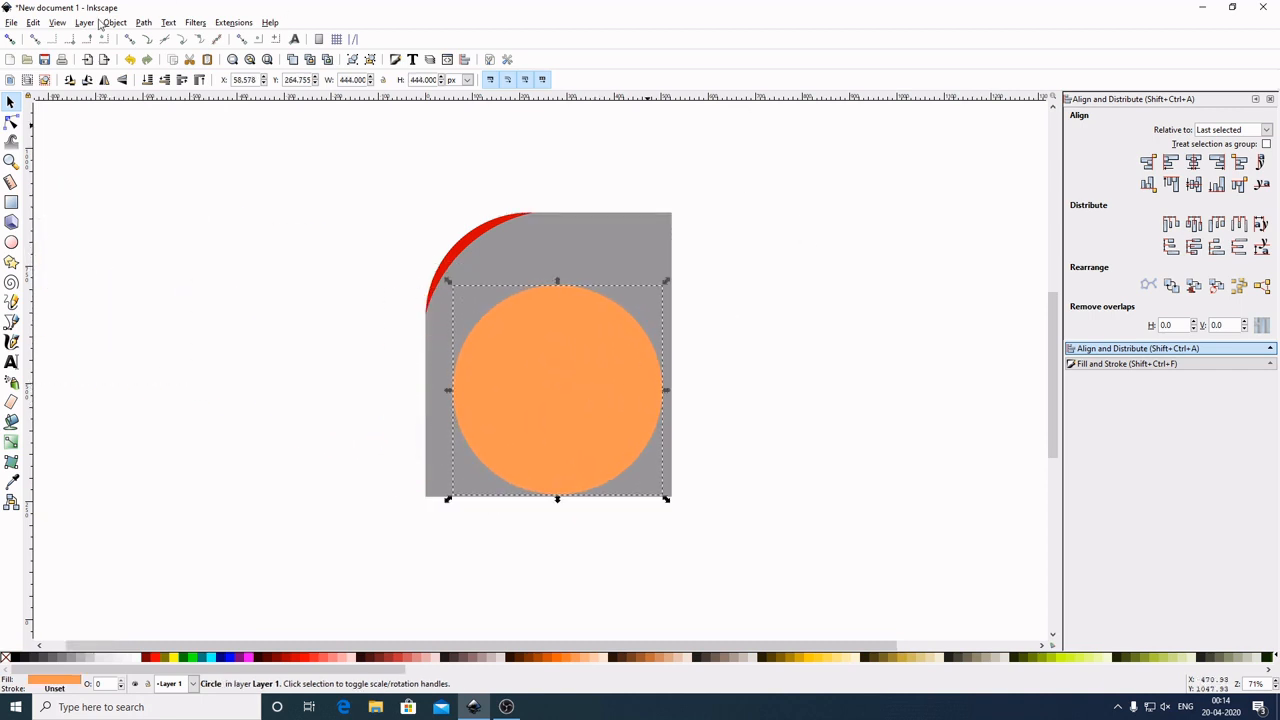
left_click(8, 41)
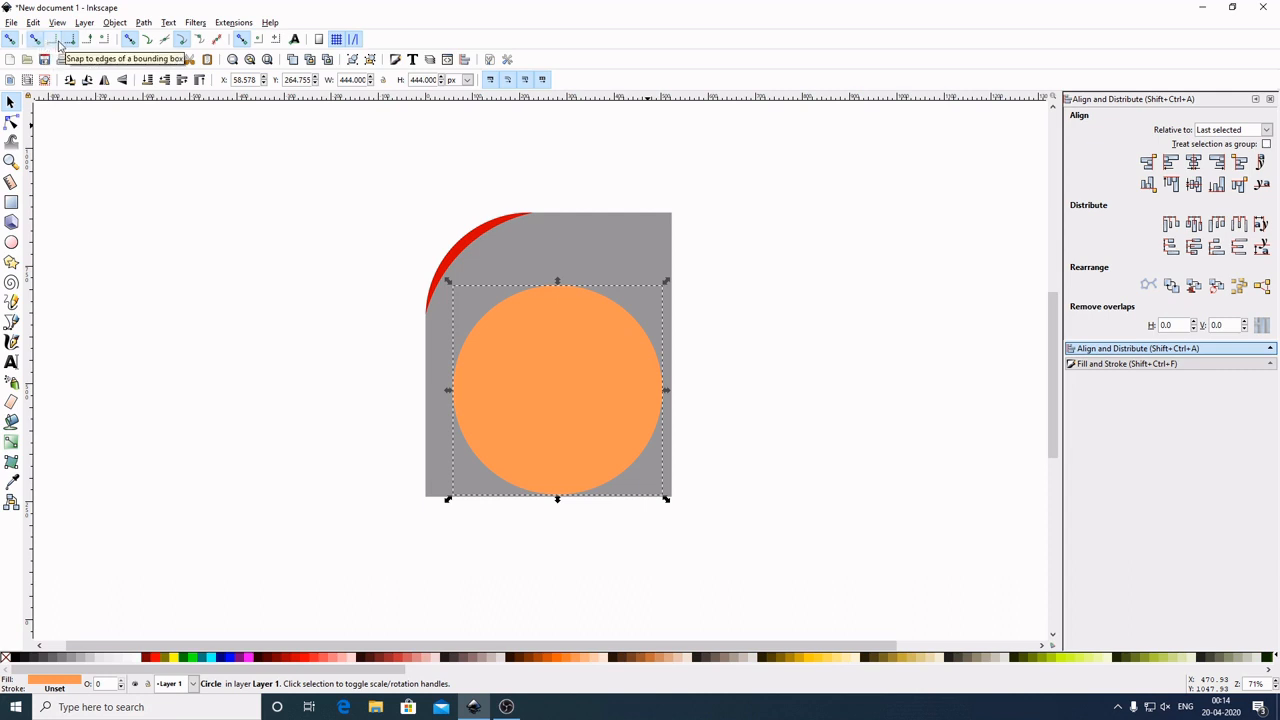
left_click_drag(540, 355, 560, 371)
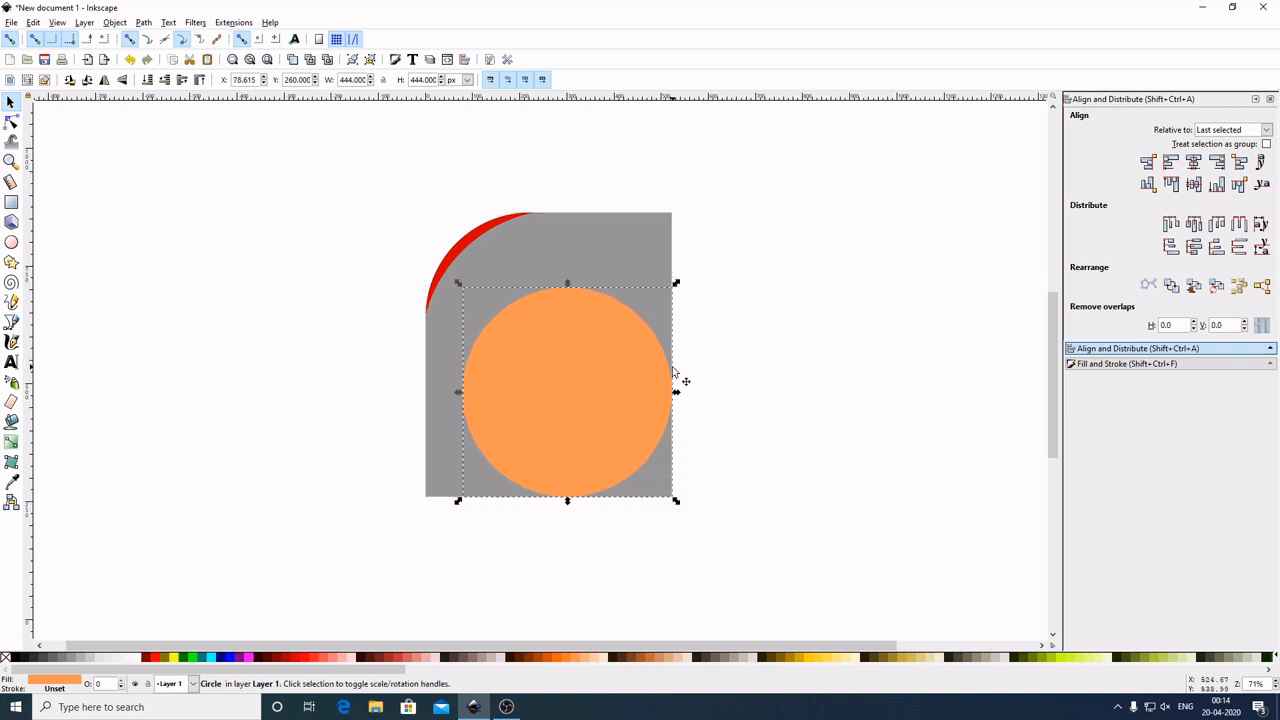
Duplicate the orange circle and subtract the copy from the gray shape with Difference
right_click(582, 370)
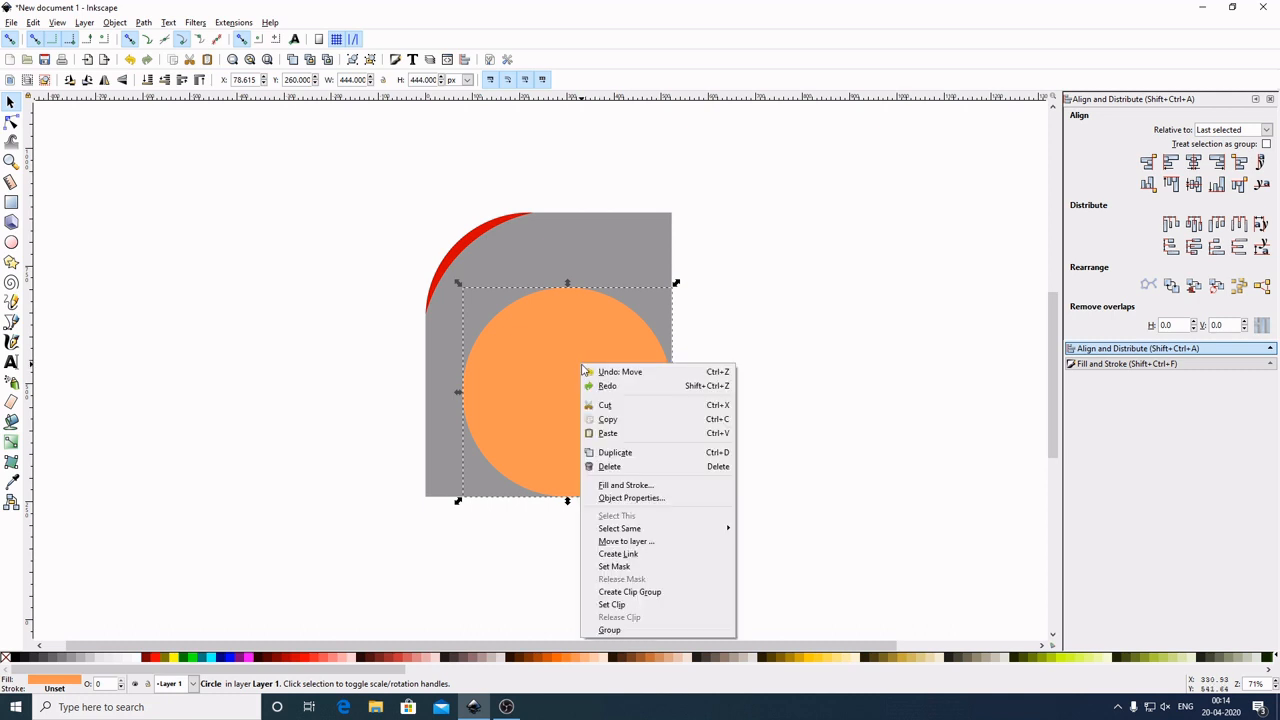
left_click(620, 451)
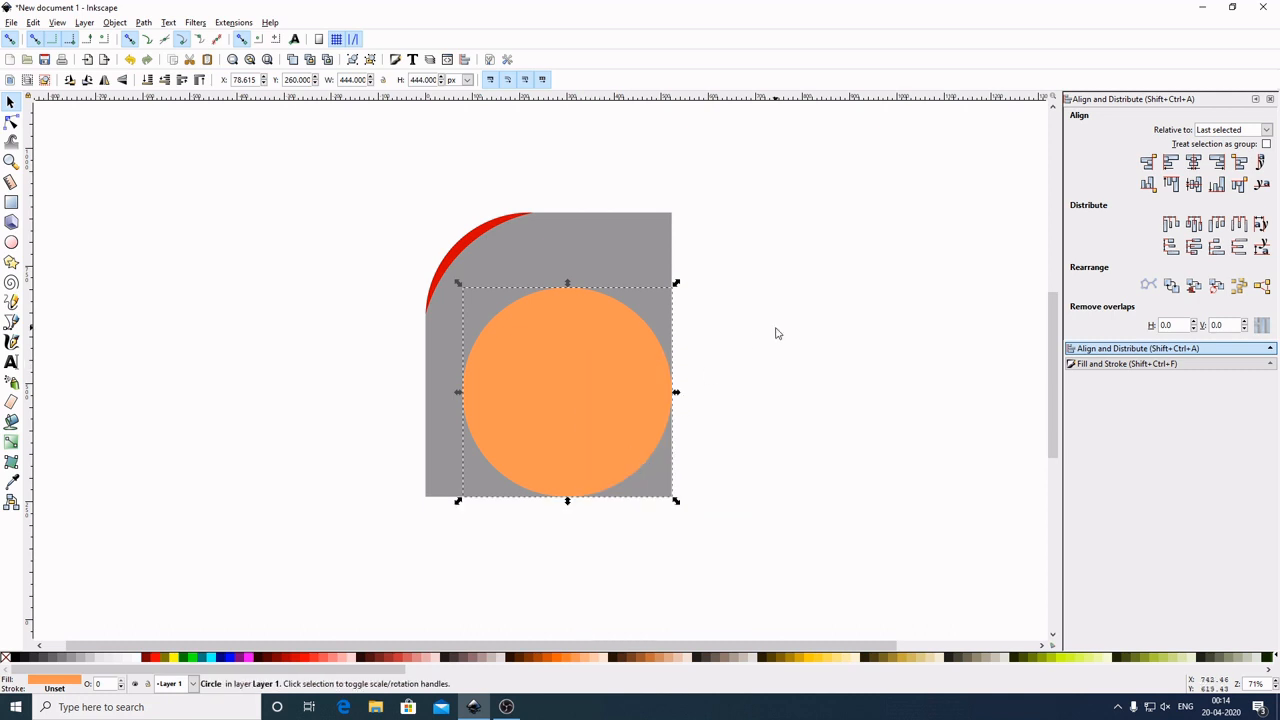
left_click(627, 250, "shift")
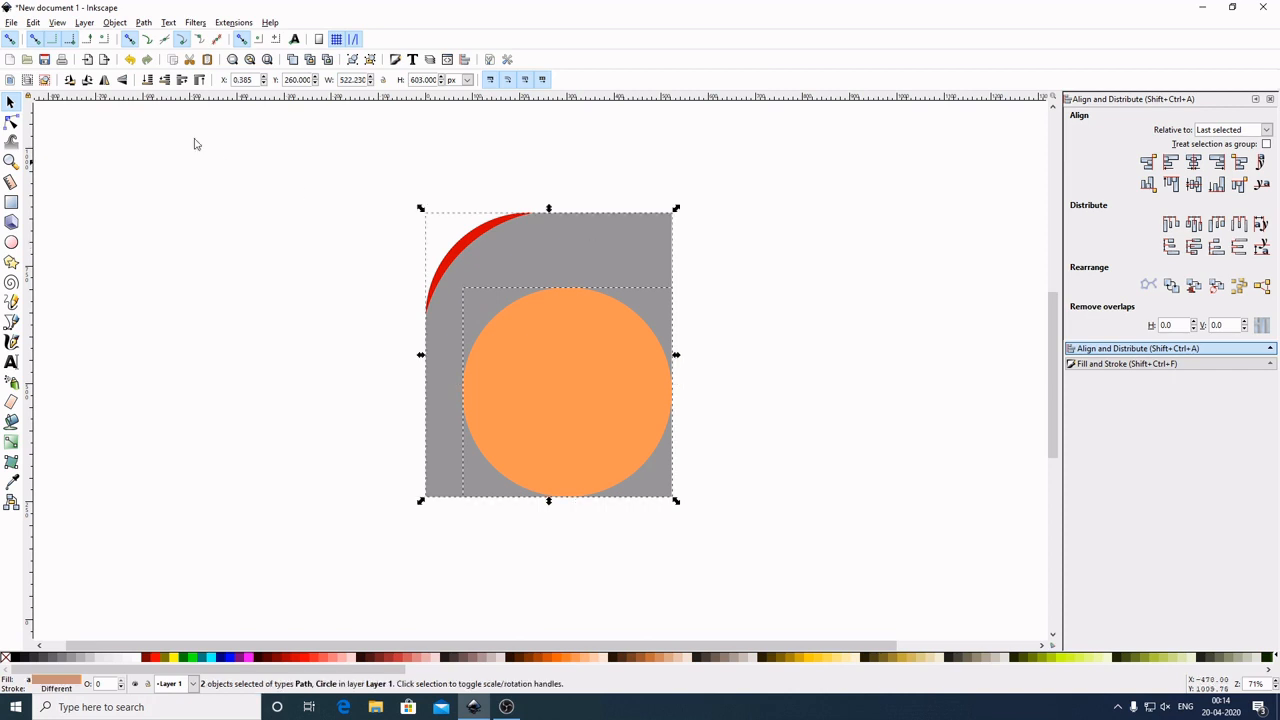
left_click(144, 23)
left_click(178, 114)
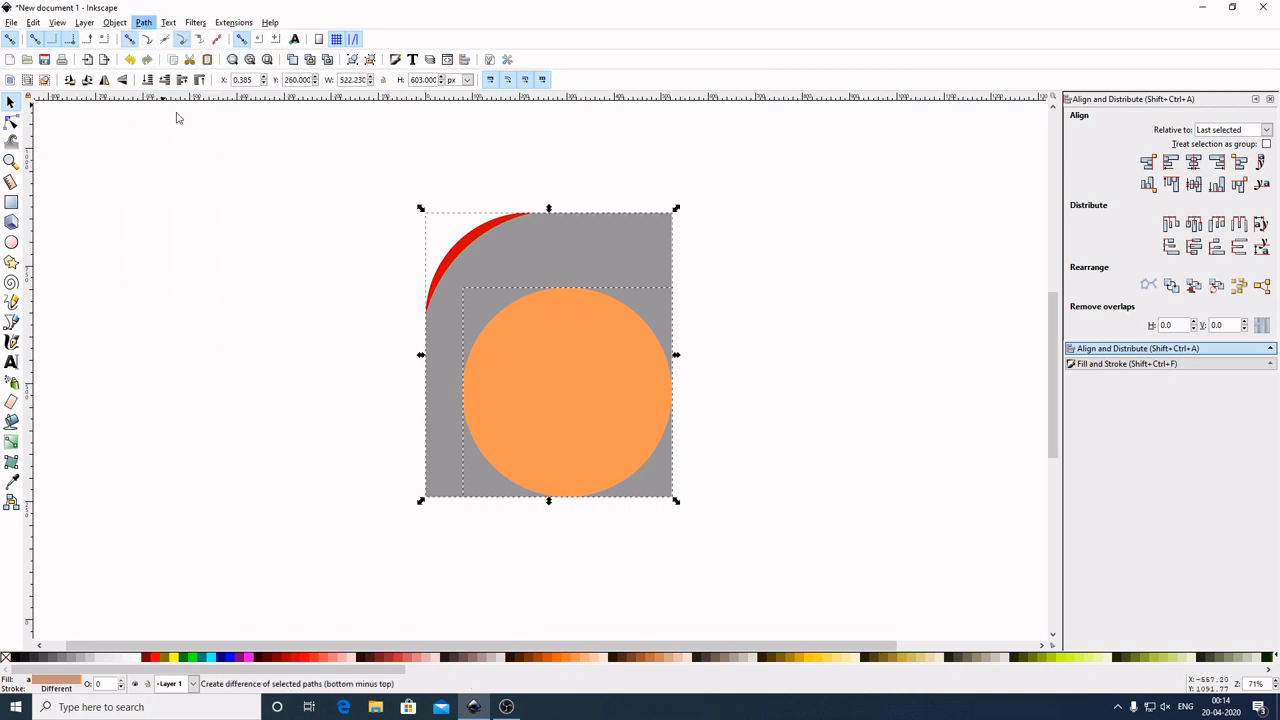
Break the cut gray shape apart and delete the corner piece outside the orange circle at the lower right
left_click(144, 23)
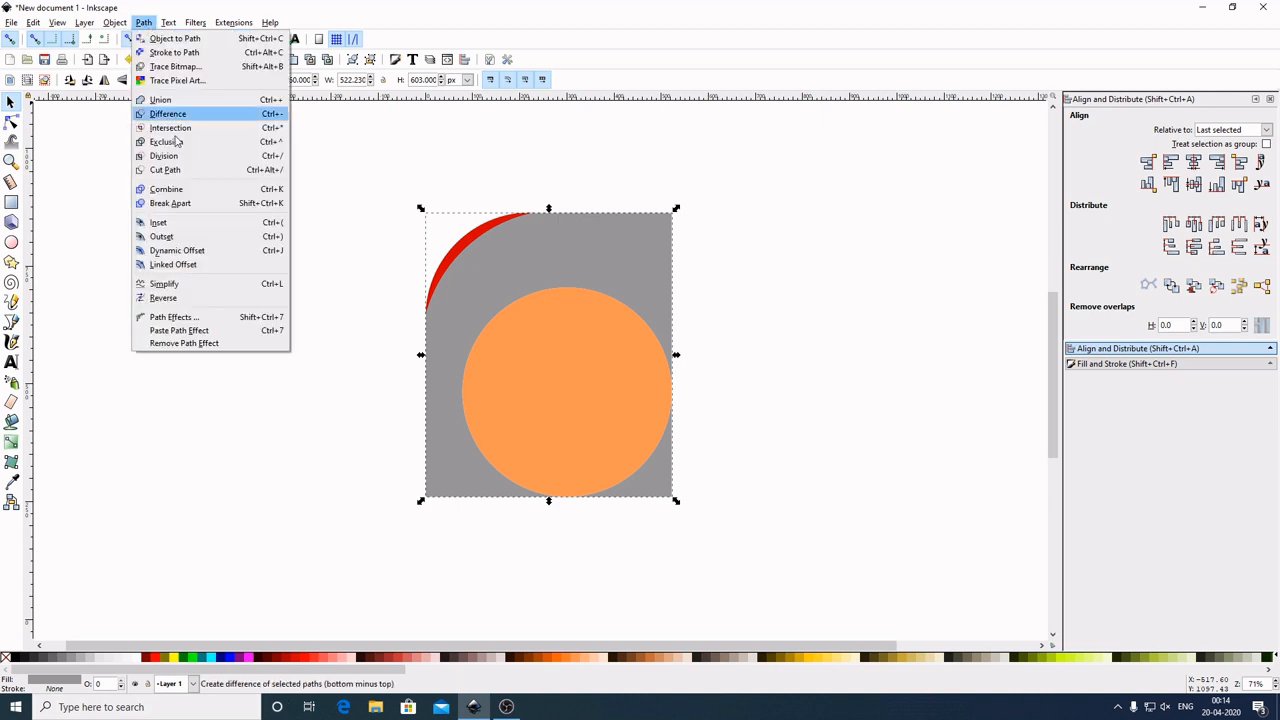
left_click(190, 204)
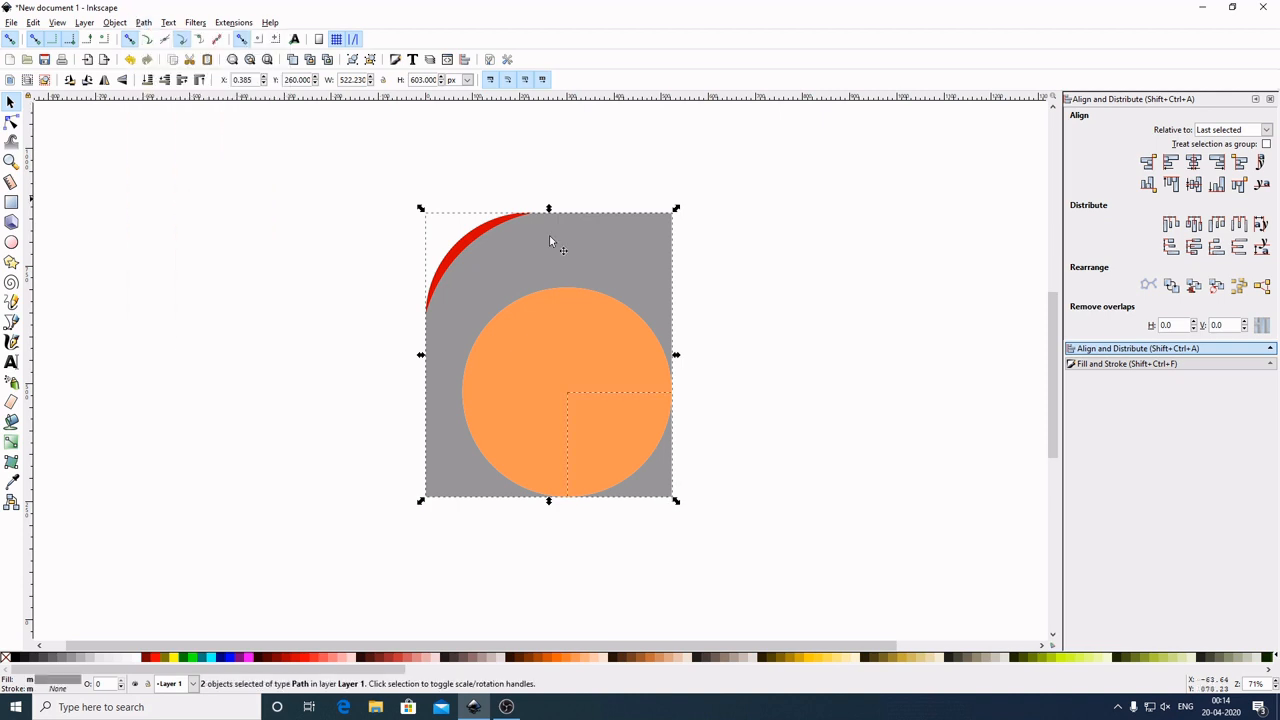
left_click(881, 255)
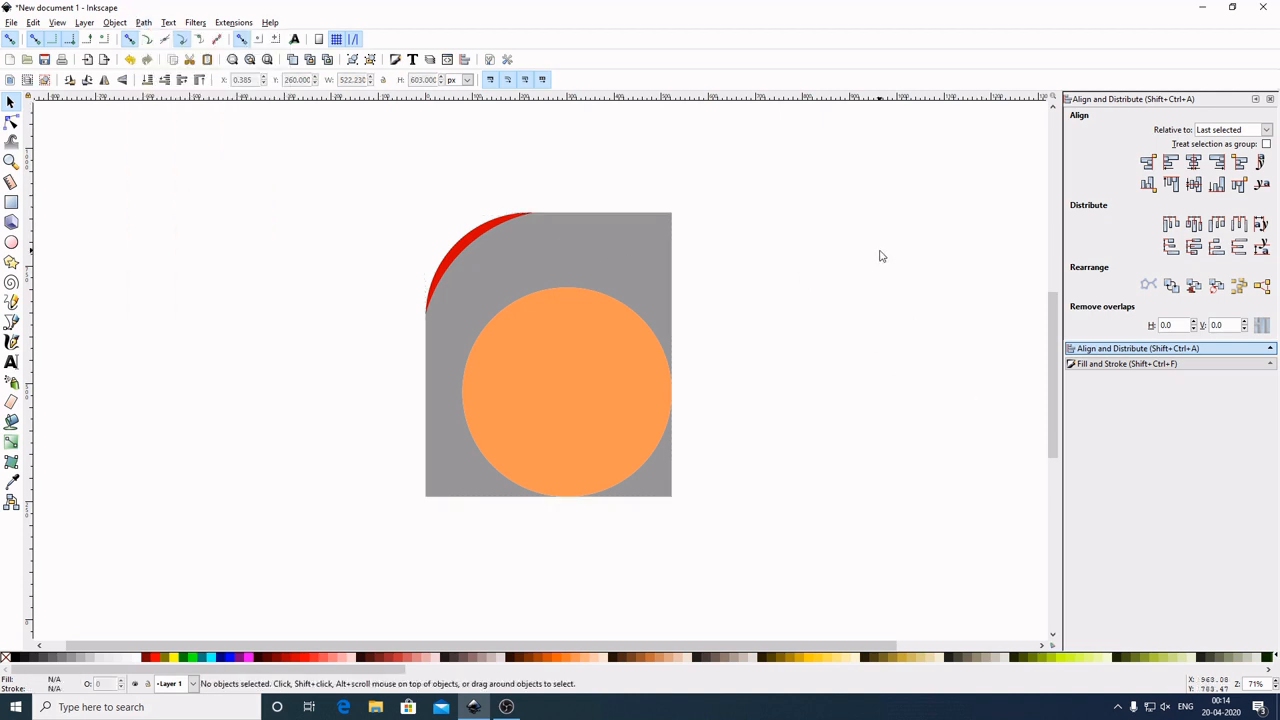
left_click(668, 487)
left_click_drag(668, 487, 864, 368)
key("Delete")
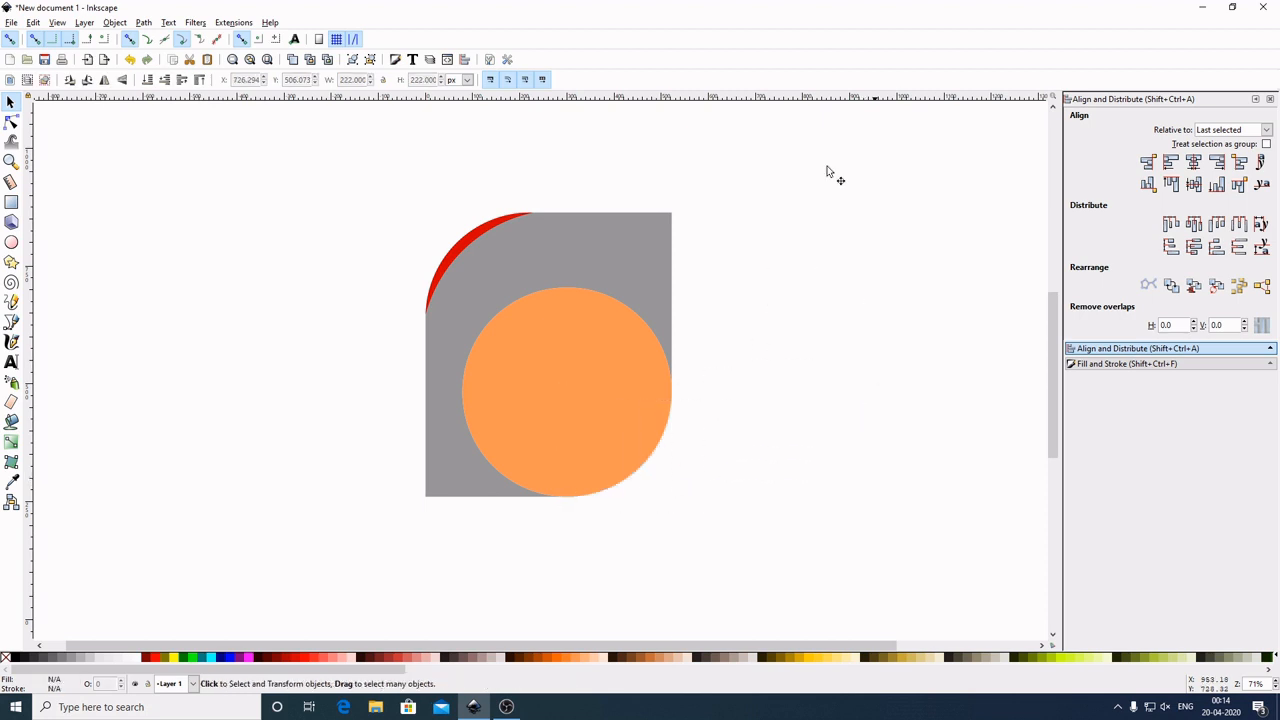
Merge the remaining orange circle with the gray shape using Union to form its rounded lower-right corner
left_click(568, 359)
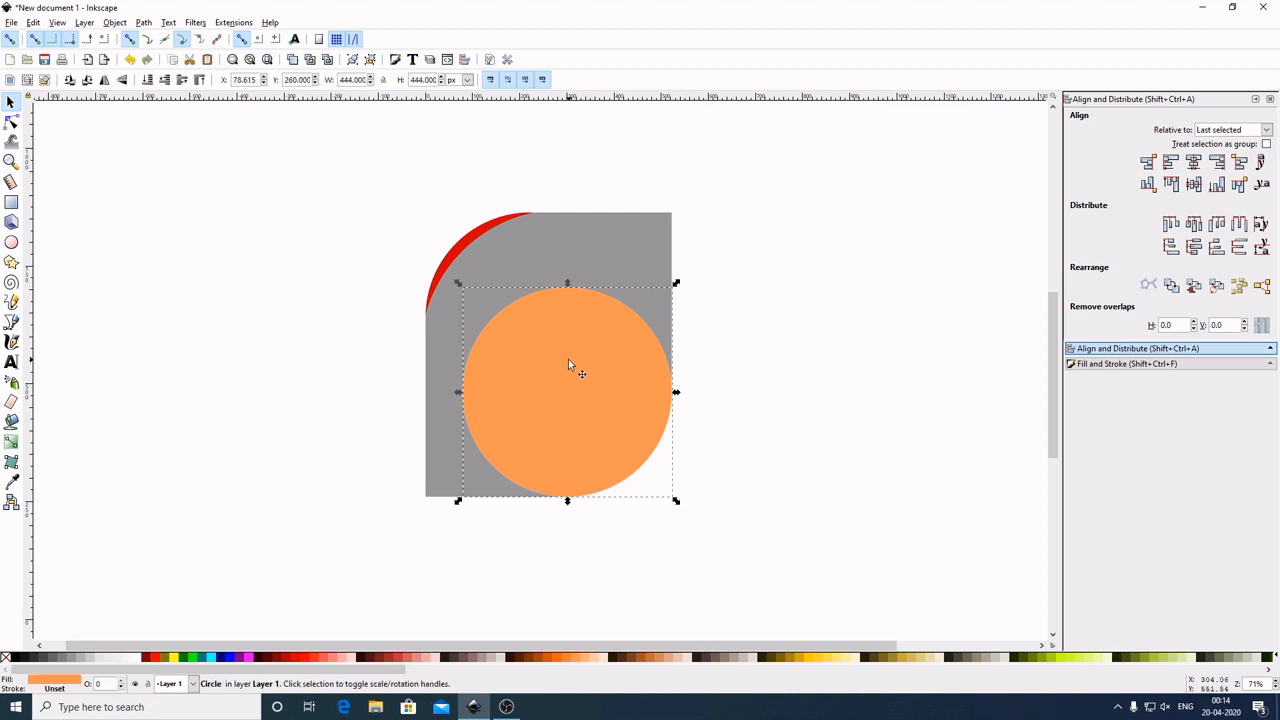
left_click(643, 258, "shift")
left_click(144, 22)
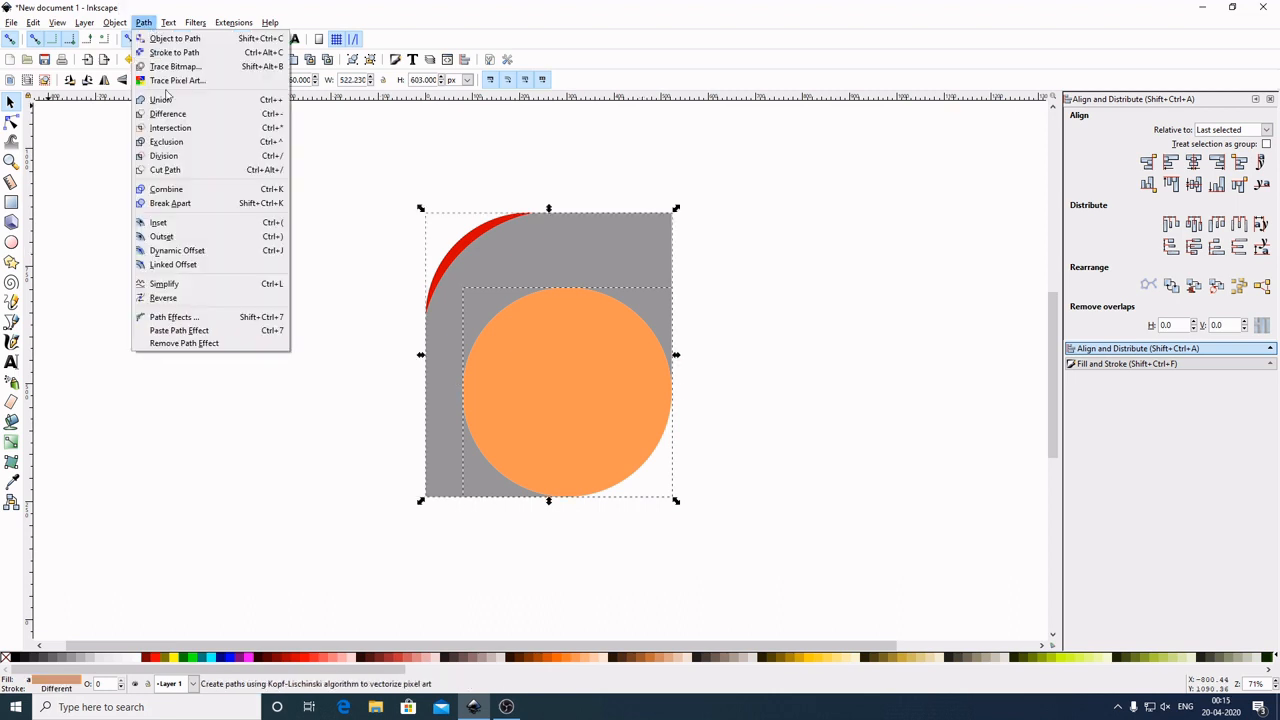
left_click(167, 101)
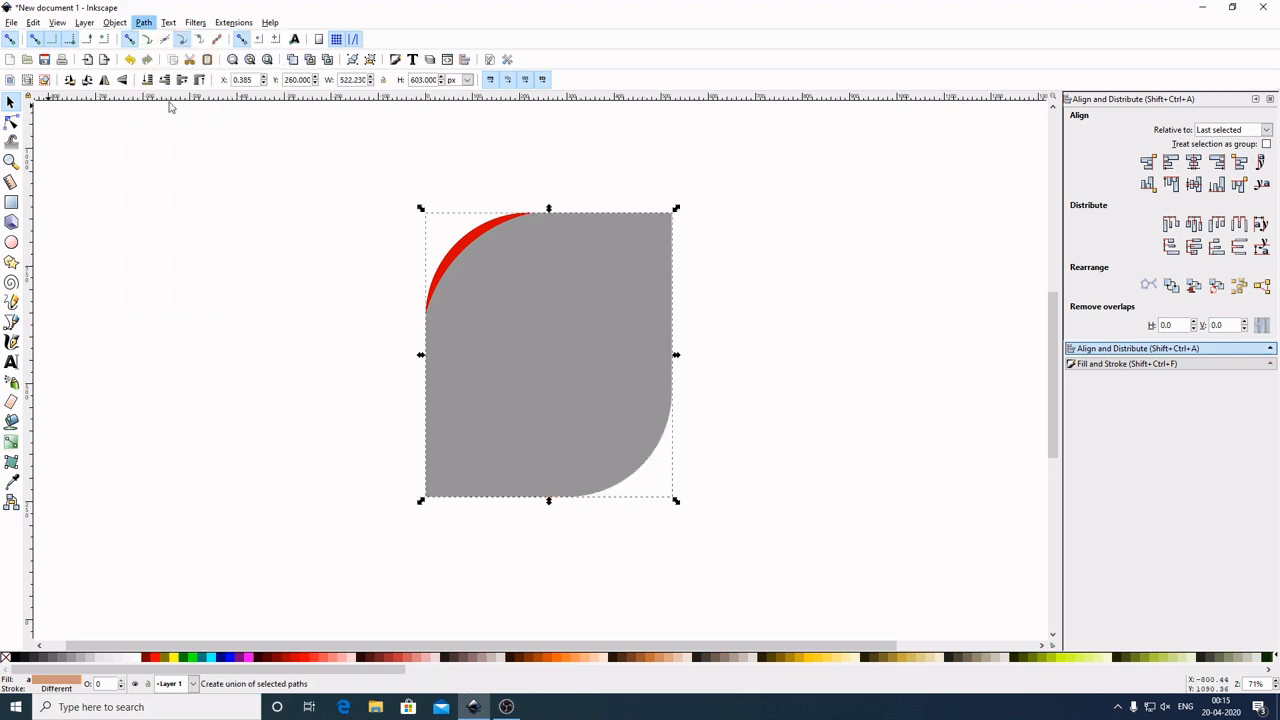
left_click(840, 314)
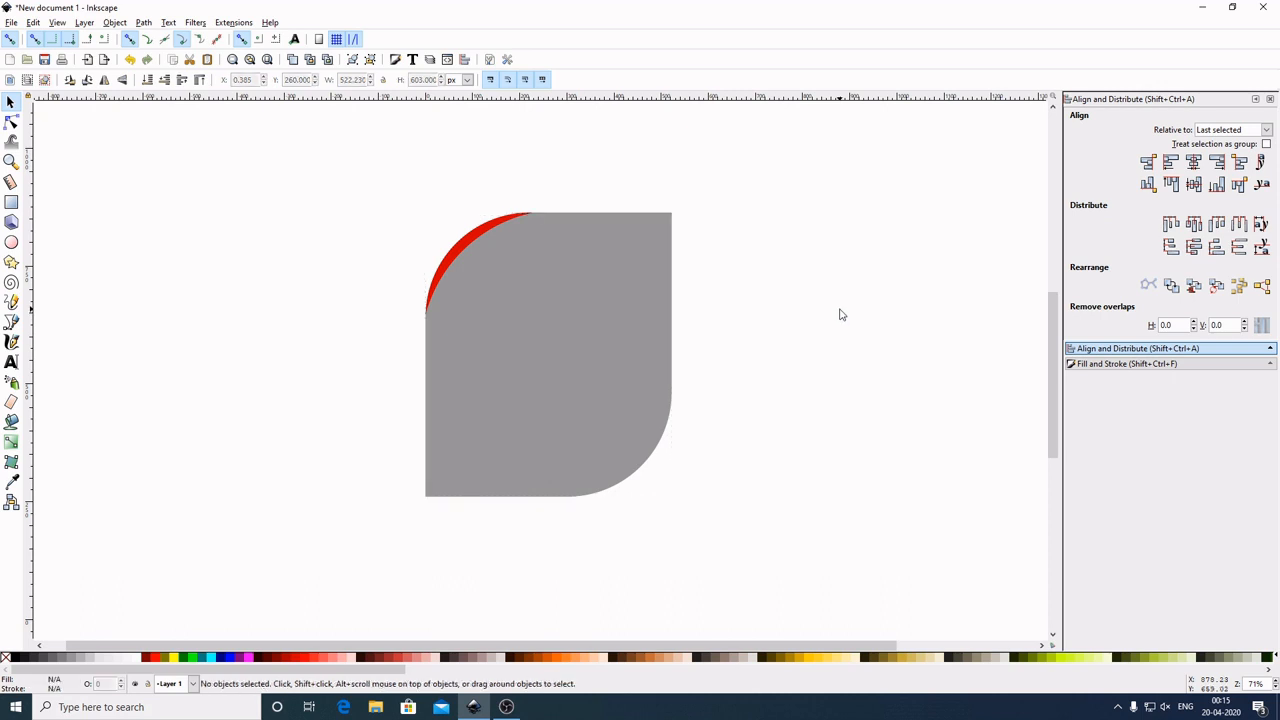
Duplicate the red crescent and move the copy beside the gray shape's rounded lower-right corner
left_click(466, 246)
right_click(466, 246)
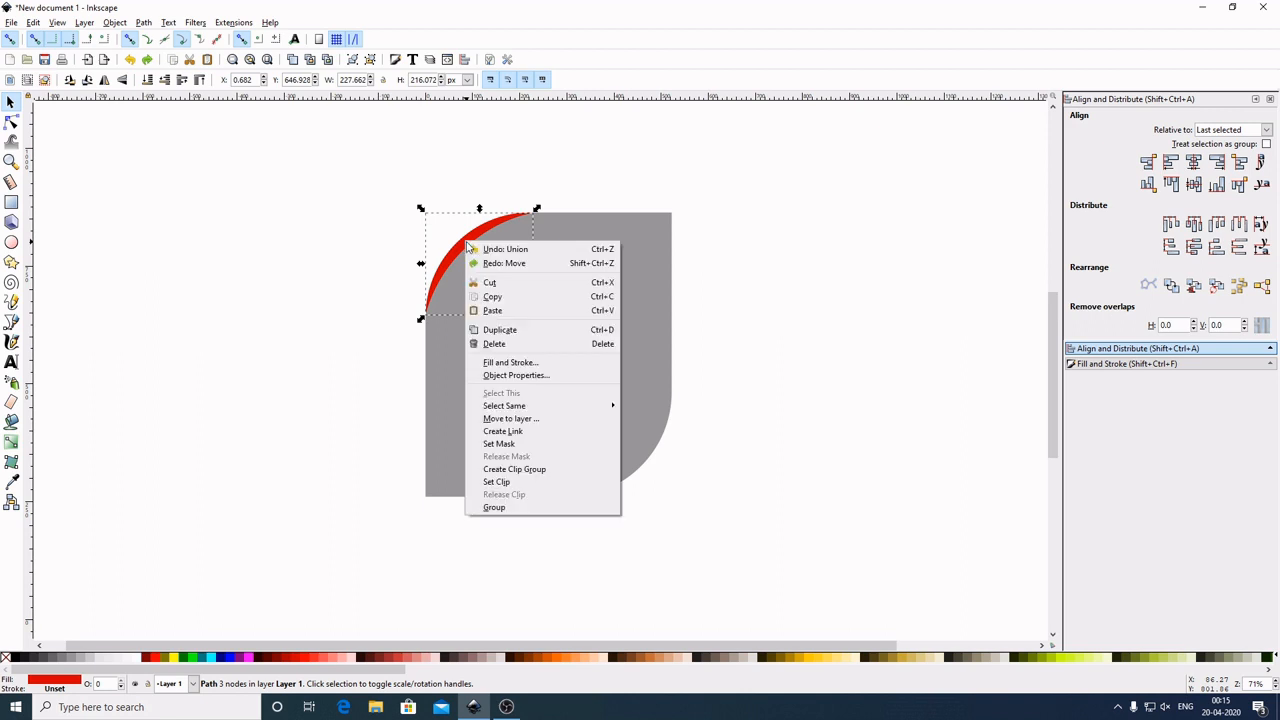
left_click(490, 331)
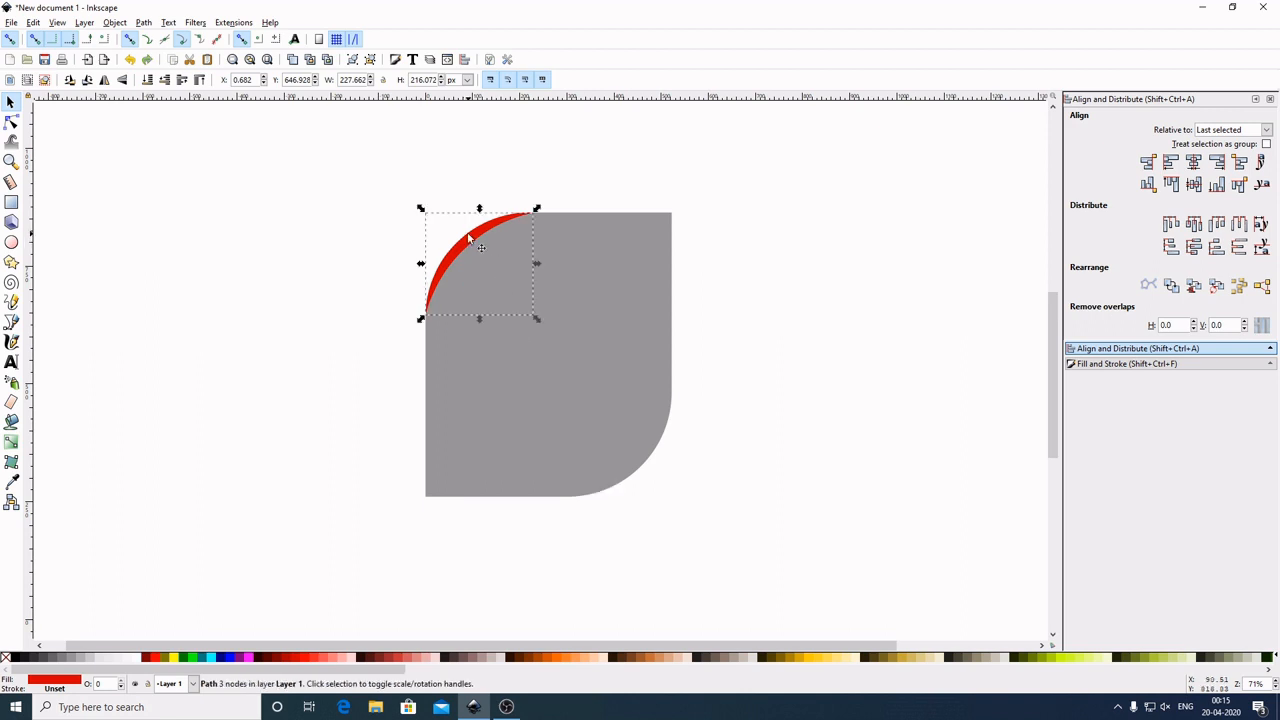
left_click_drag(469, 238, 660, 463)
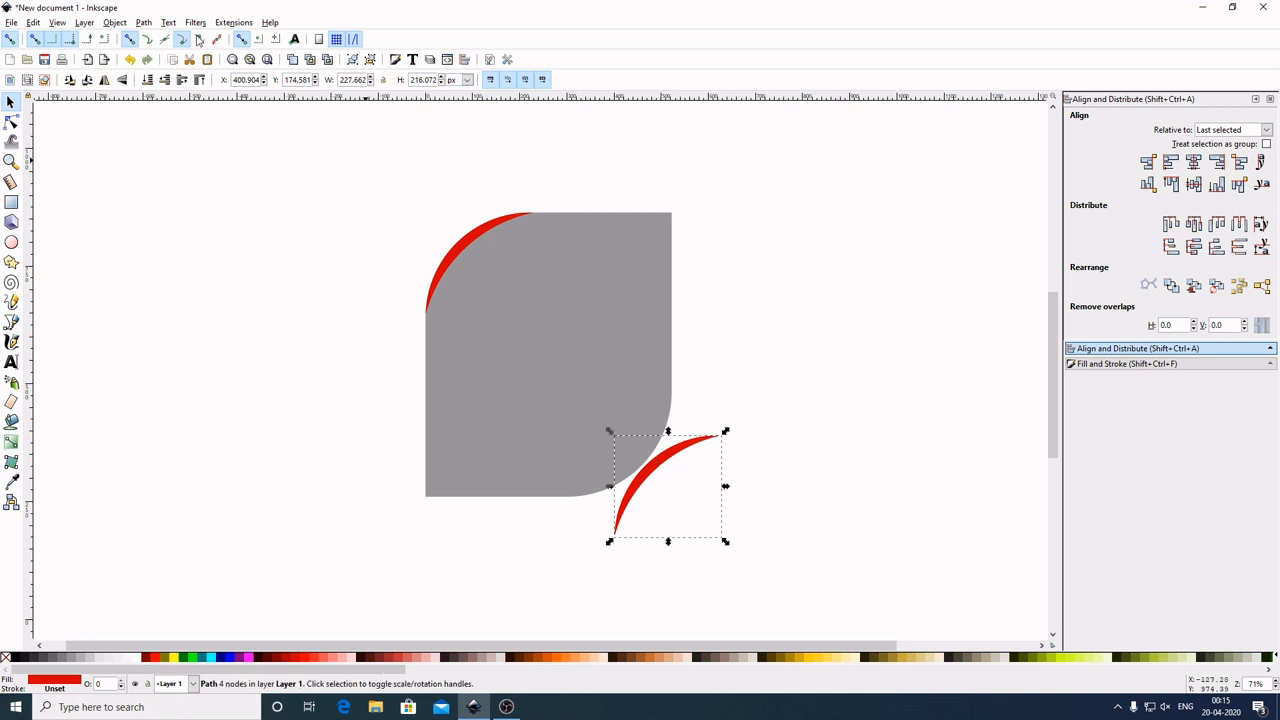
Enable snapping to paths and flip the copied crescent both horizontally and vertically
left_click(147, 41)
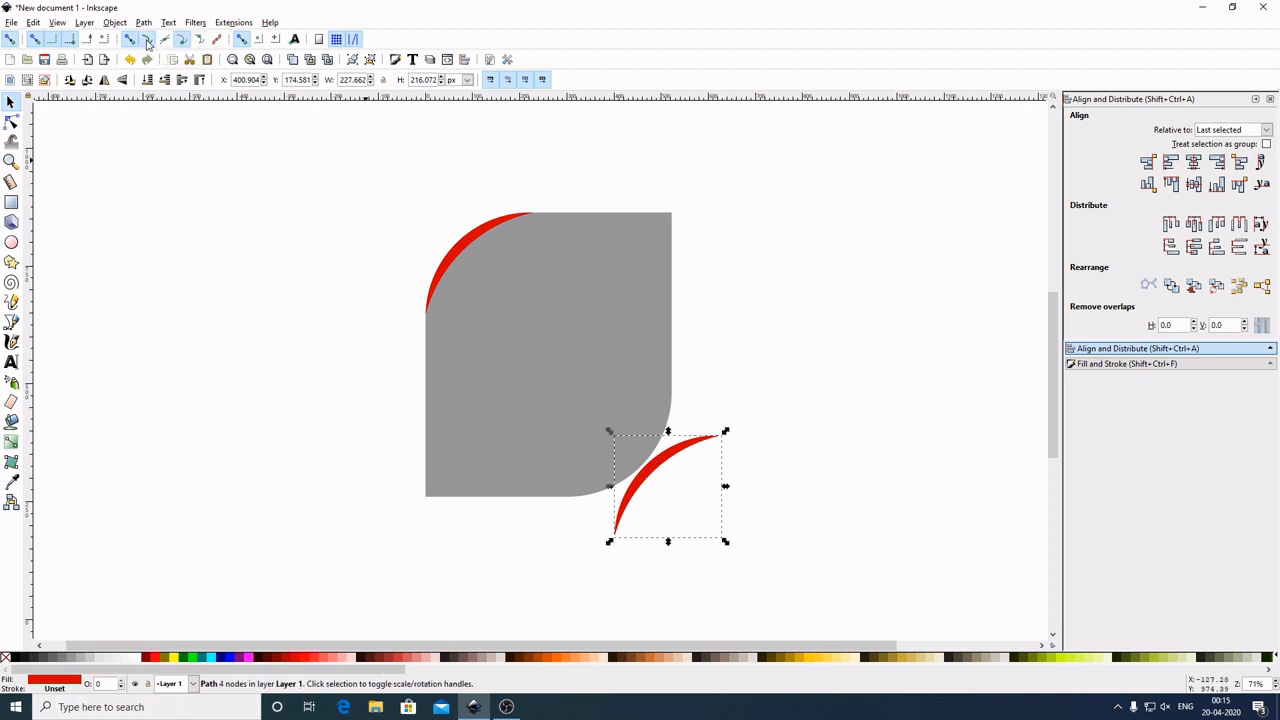
left_click(103, 81)
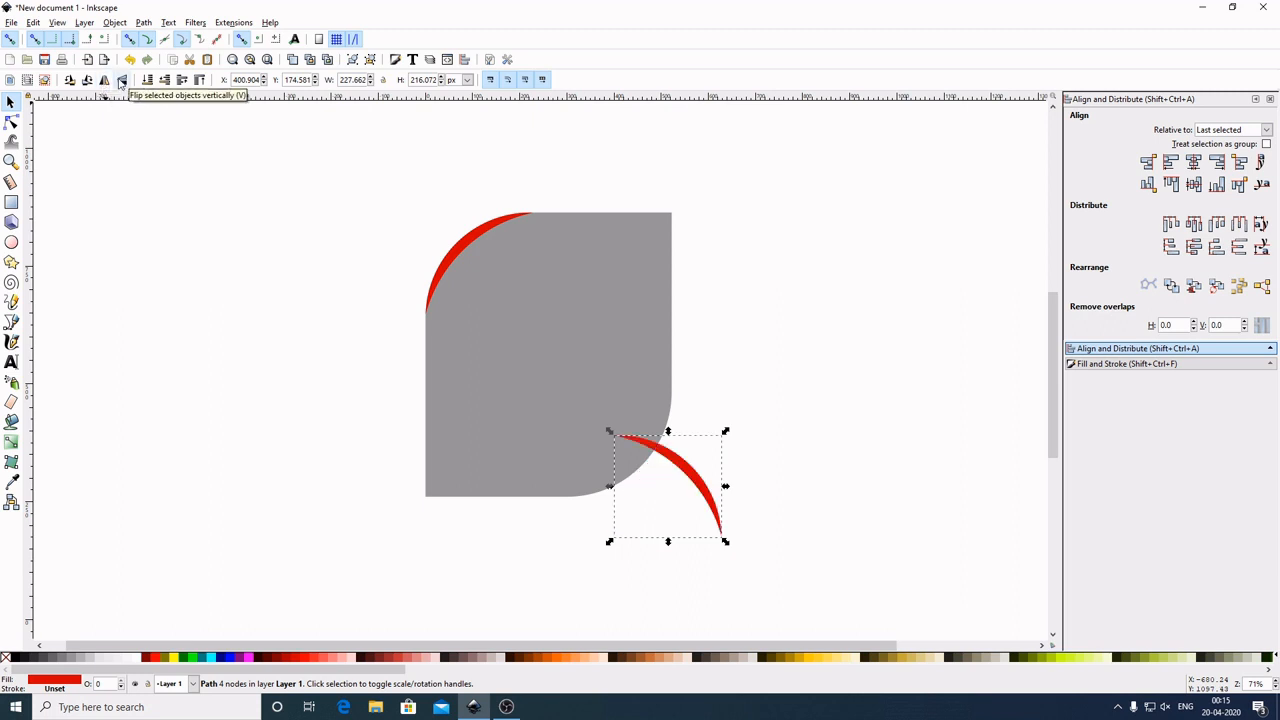
left_click(121, 81)
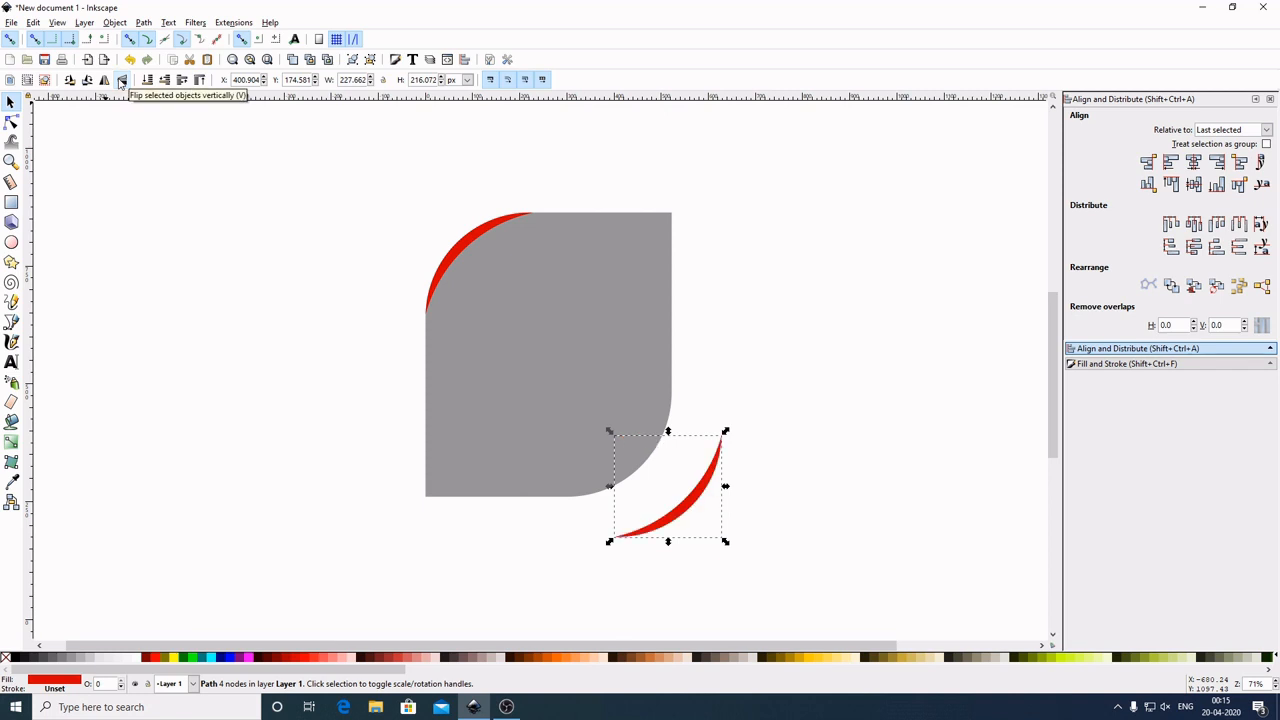
Snap the flipped crescent onto the gray shape's rounded lower-right edge and deselect it
left_click_drag(690, 505, 641, 466)
scroll(766, 483, "up", 2, "ctrl")
left_click_drag(728, 451, 865, 430)
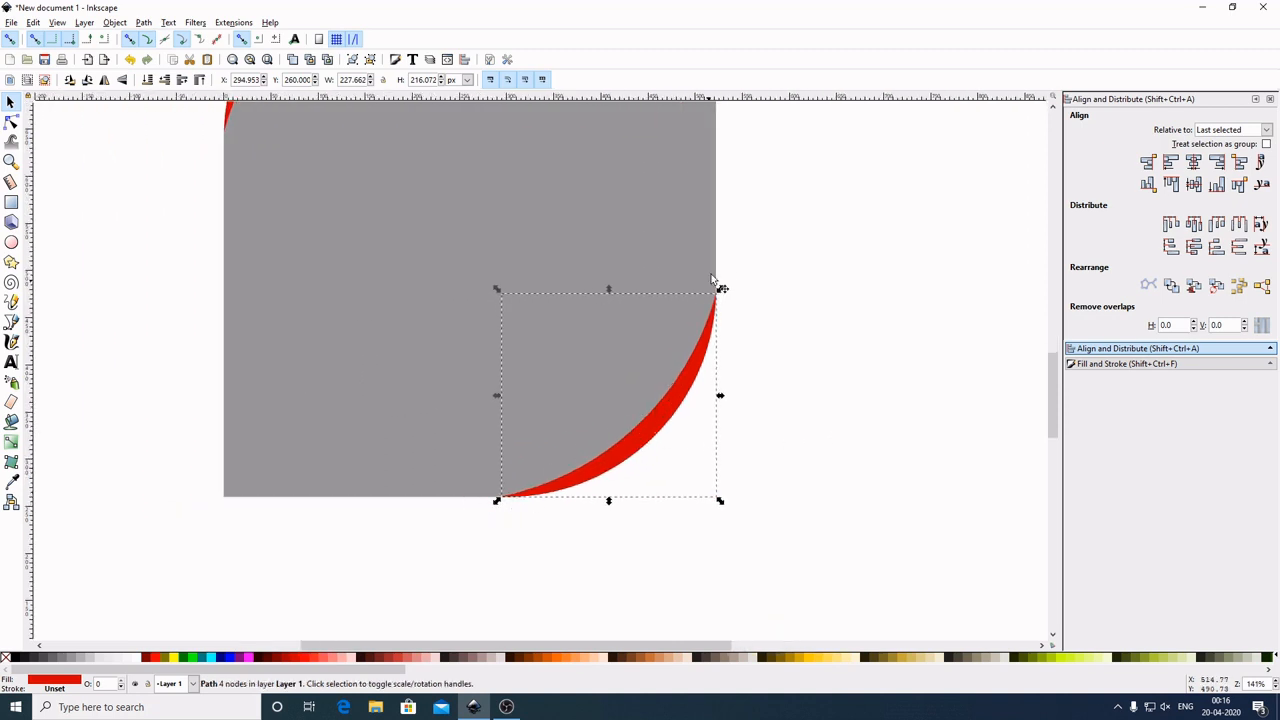
scroll(814, 363, "down", 2, "ctrl")
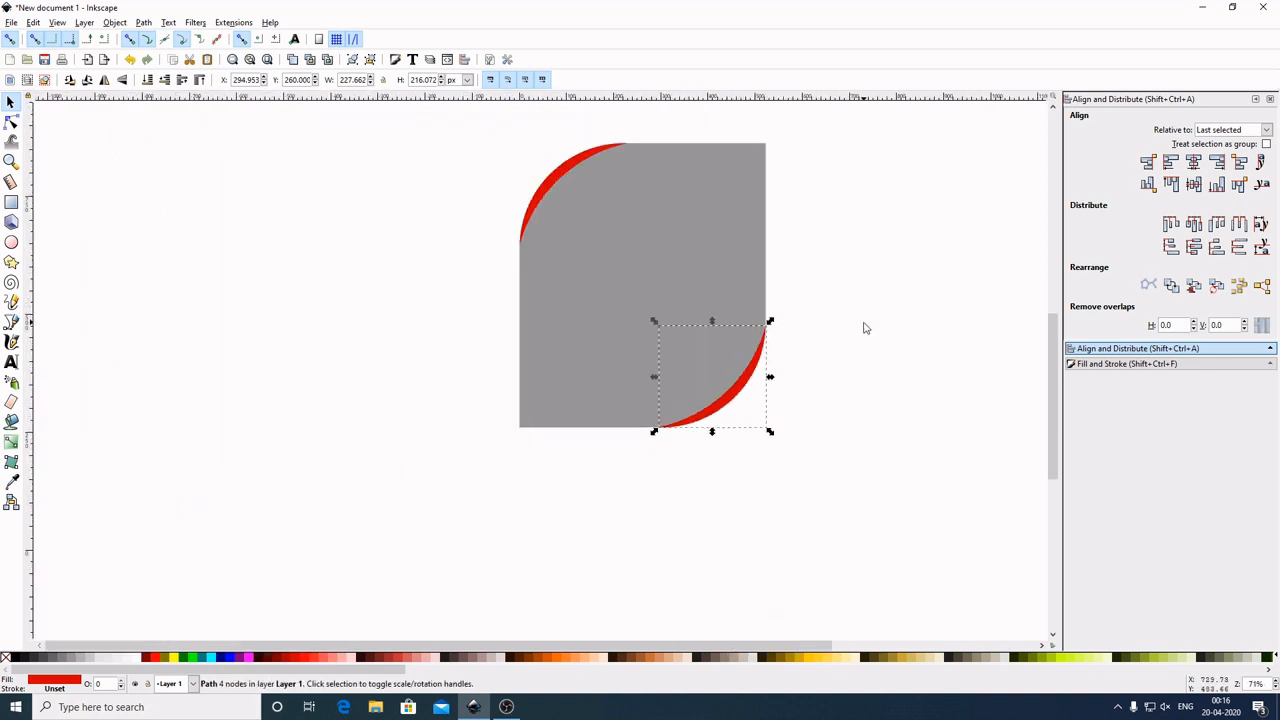
left_click(866, 326)
scroll(871, 328, "down", 1, "ctrl")
left_click_drag(871, 328, 711, 383)
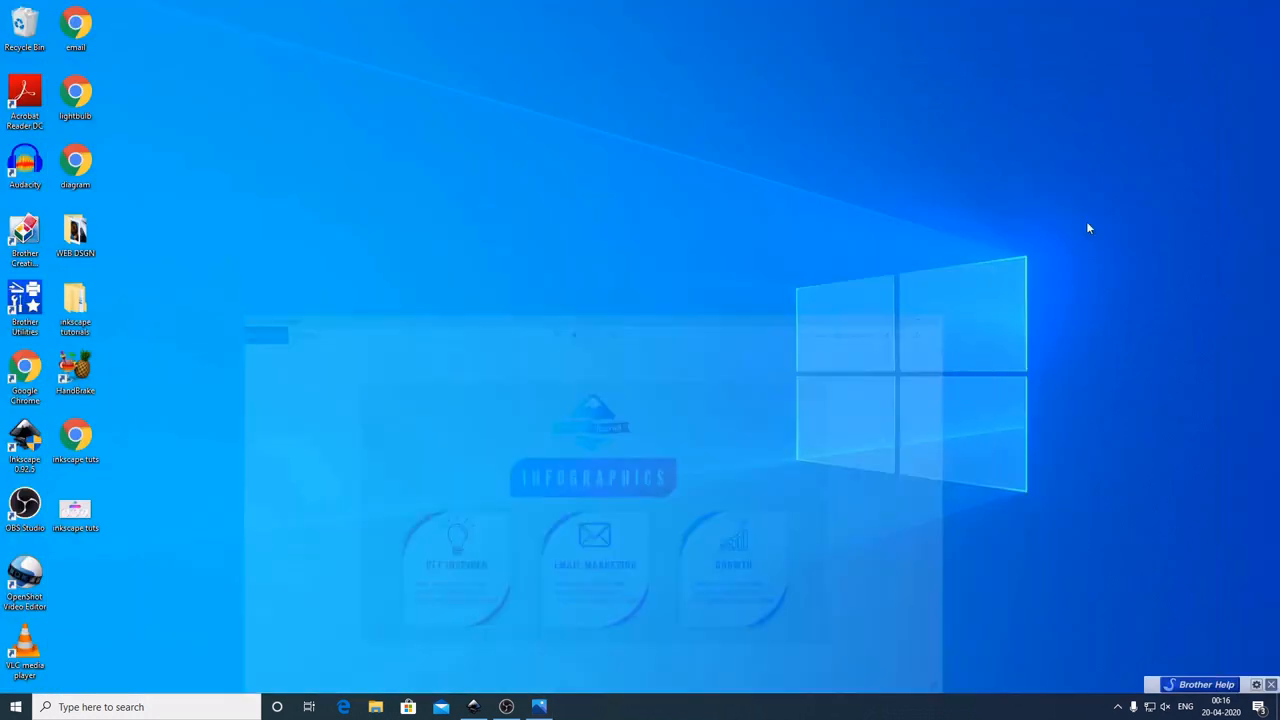
Switch to Google Chrome, search for "flaticon" and open the Flaticon website in a new tab
left_click(1203, 11)
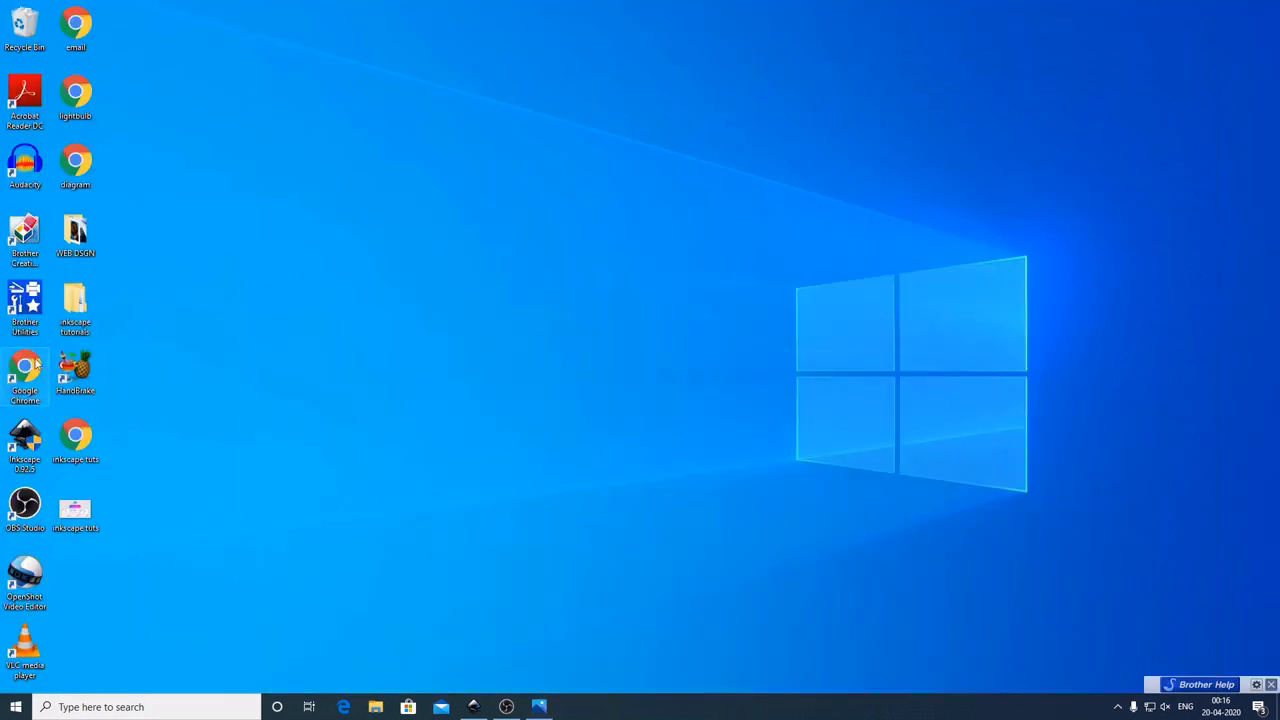
double_click(28, 372)
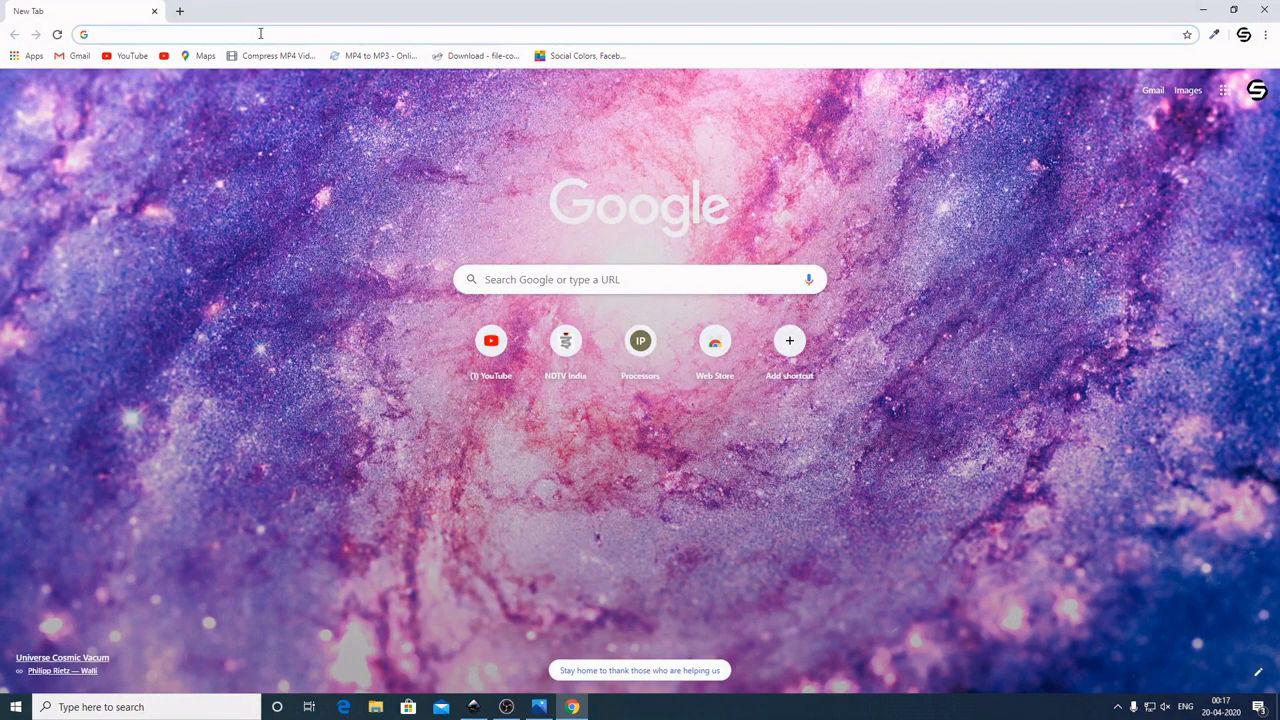
type("flaticon")
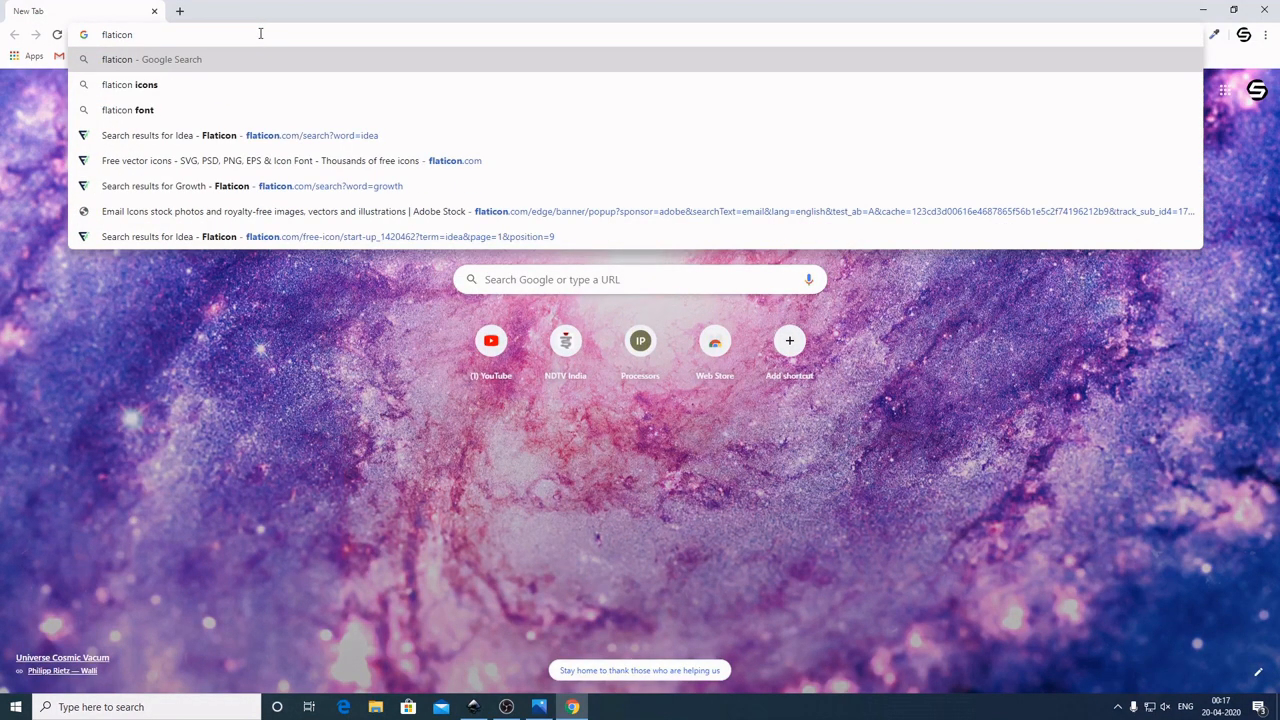
key("Return")
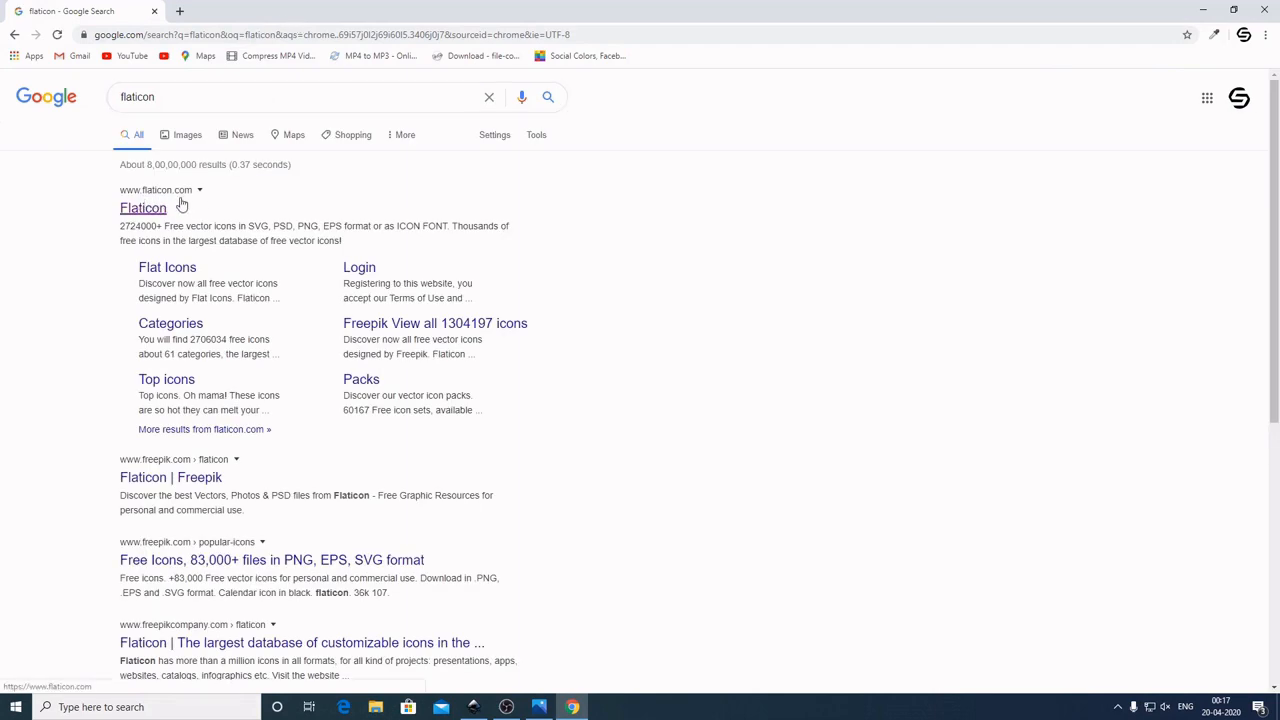
right_click(145, 208)
left_click(165, 222)
left_click(283, 10)
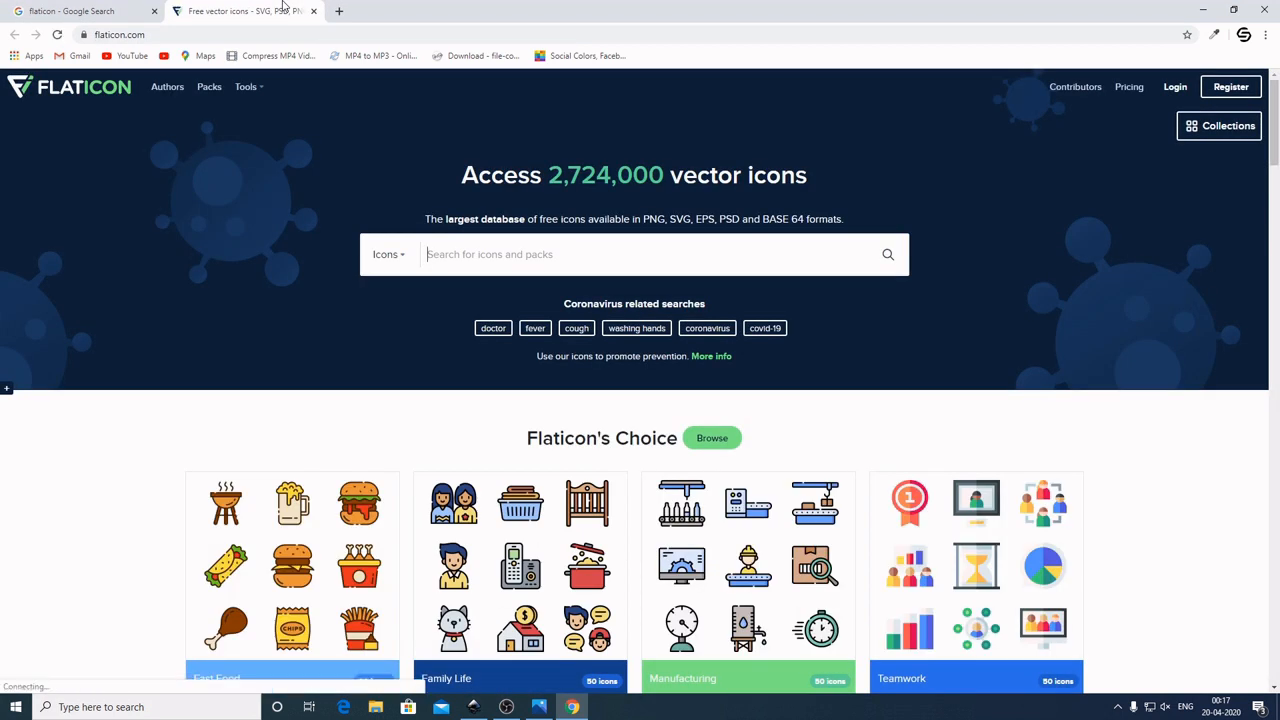
Check the icons in the reference infographic image, then search Flaticon for "idea" icons
left_click(539, 707)
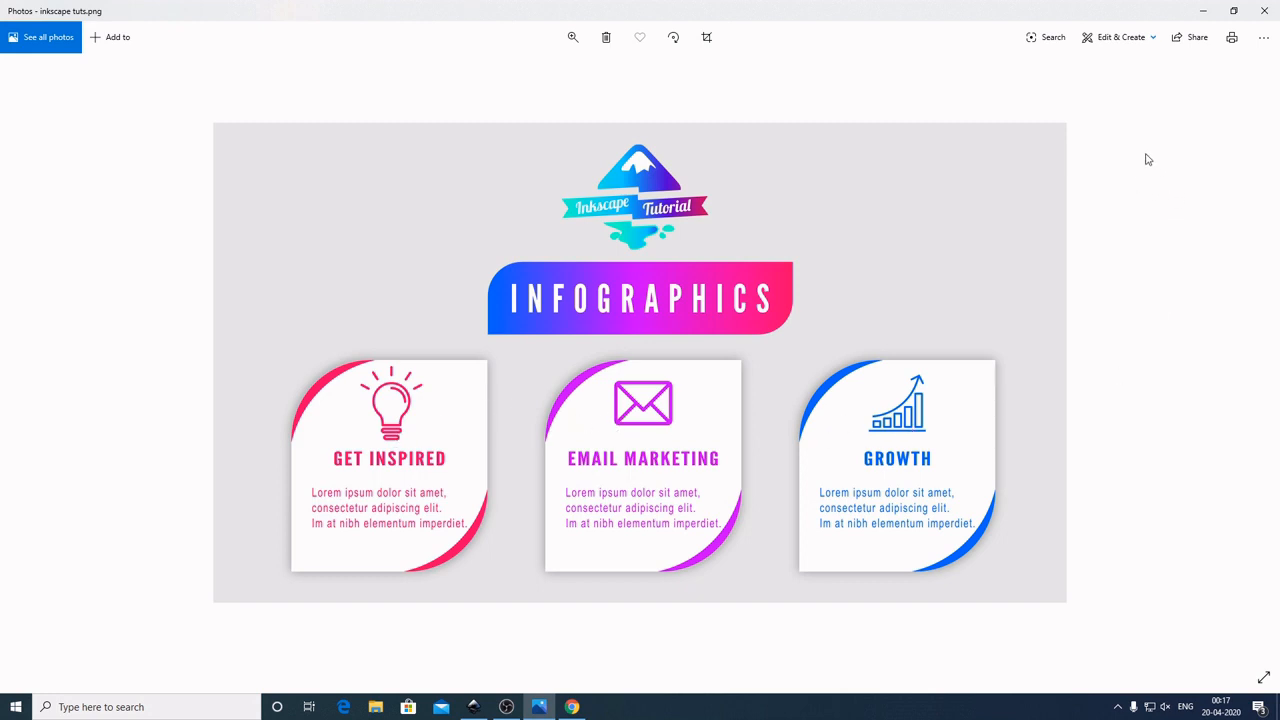
left_click(1203, 10)
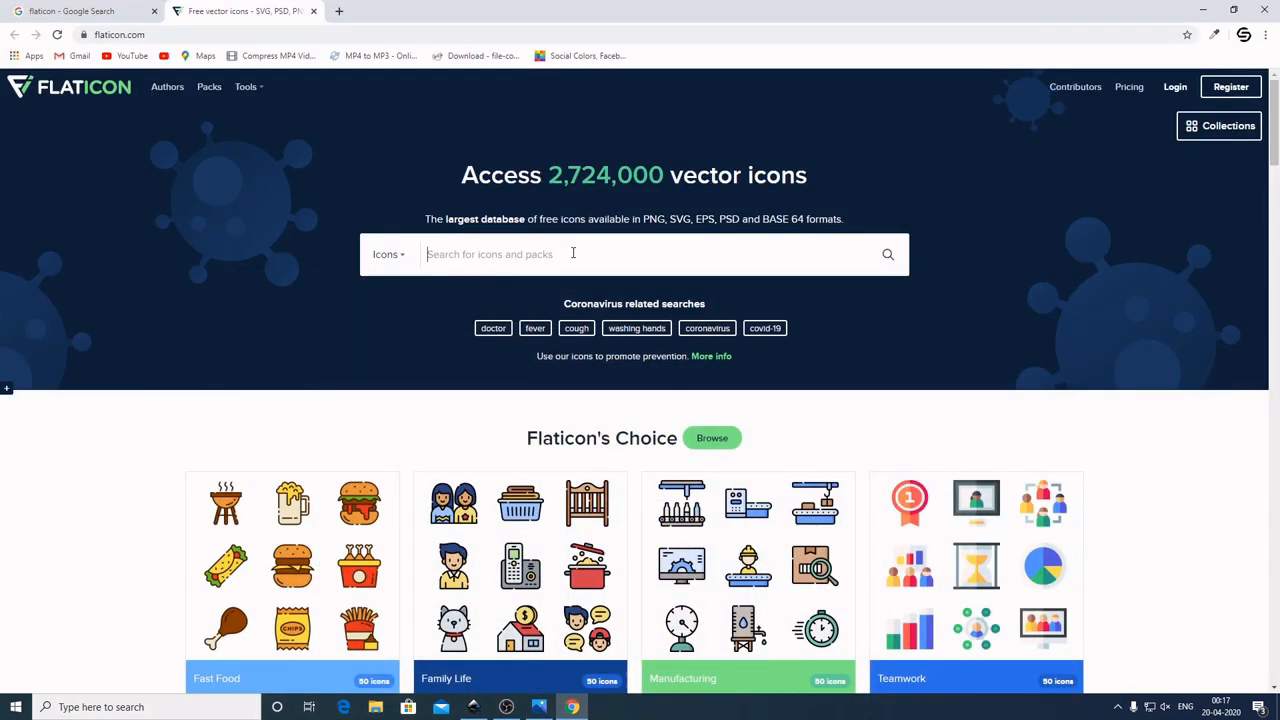
type("idea")
key("Return")
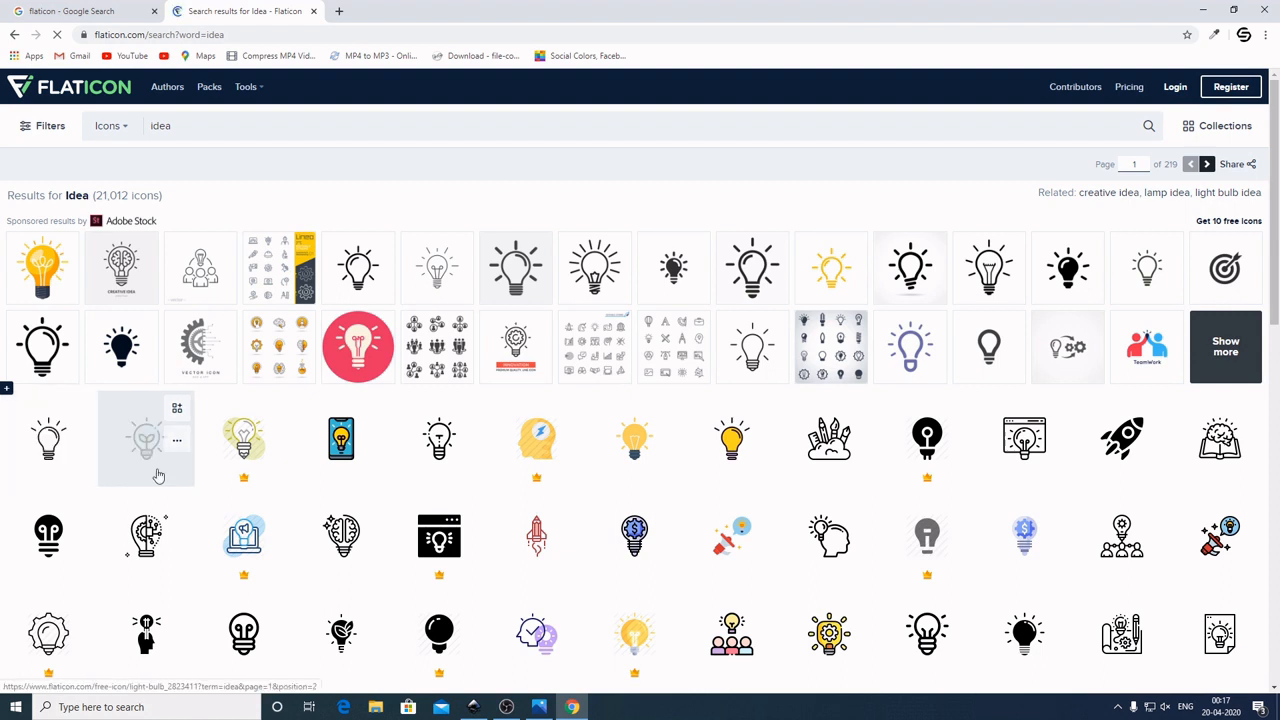
Download the first line-style lightbulb icon as a free SVG and return to the search results
left_click(50, 455)
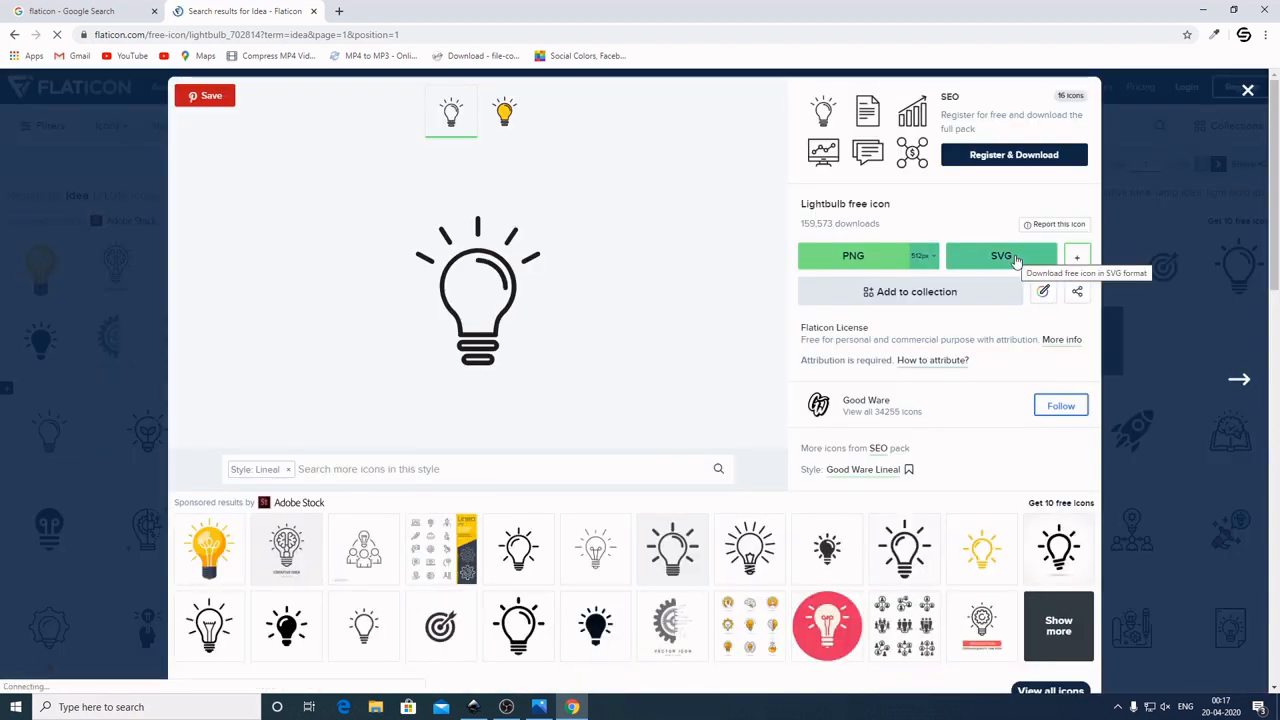
left_click(1016, 259)
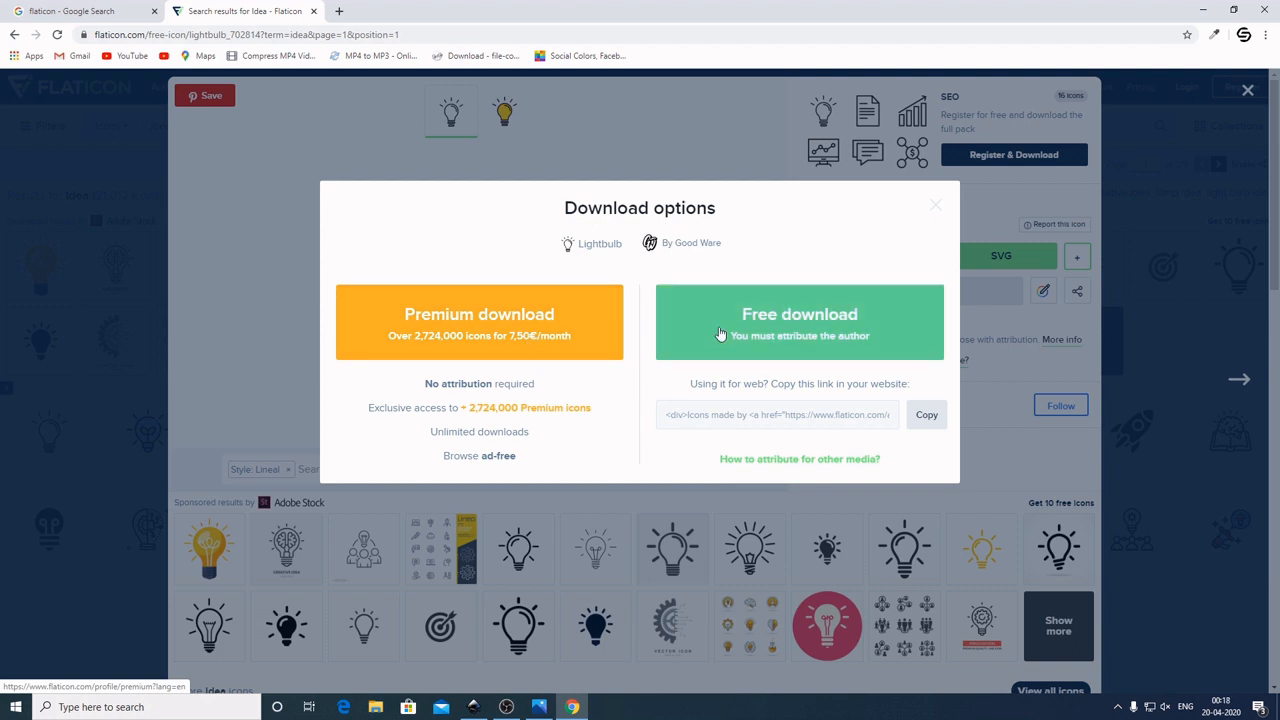
left_click(817, 330)
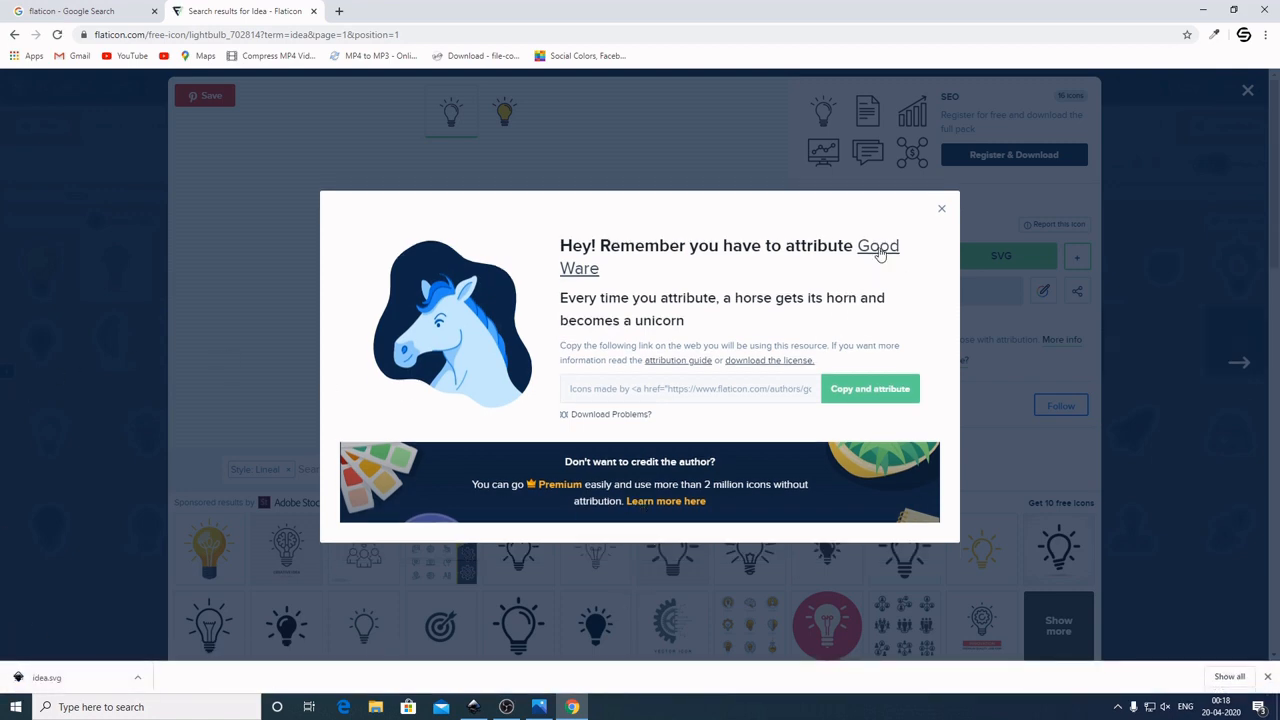
left_click(940, 213)
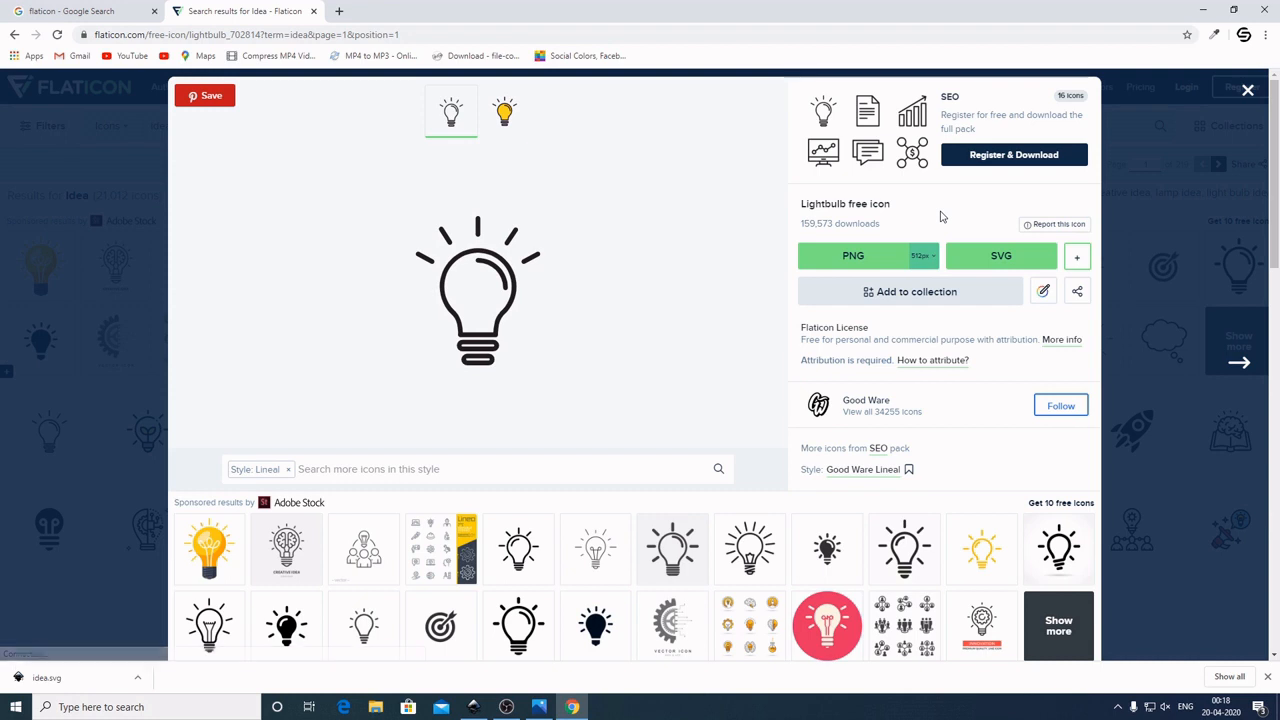
left_click(1248, 92)
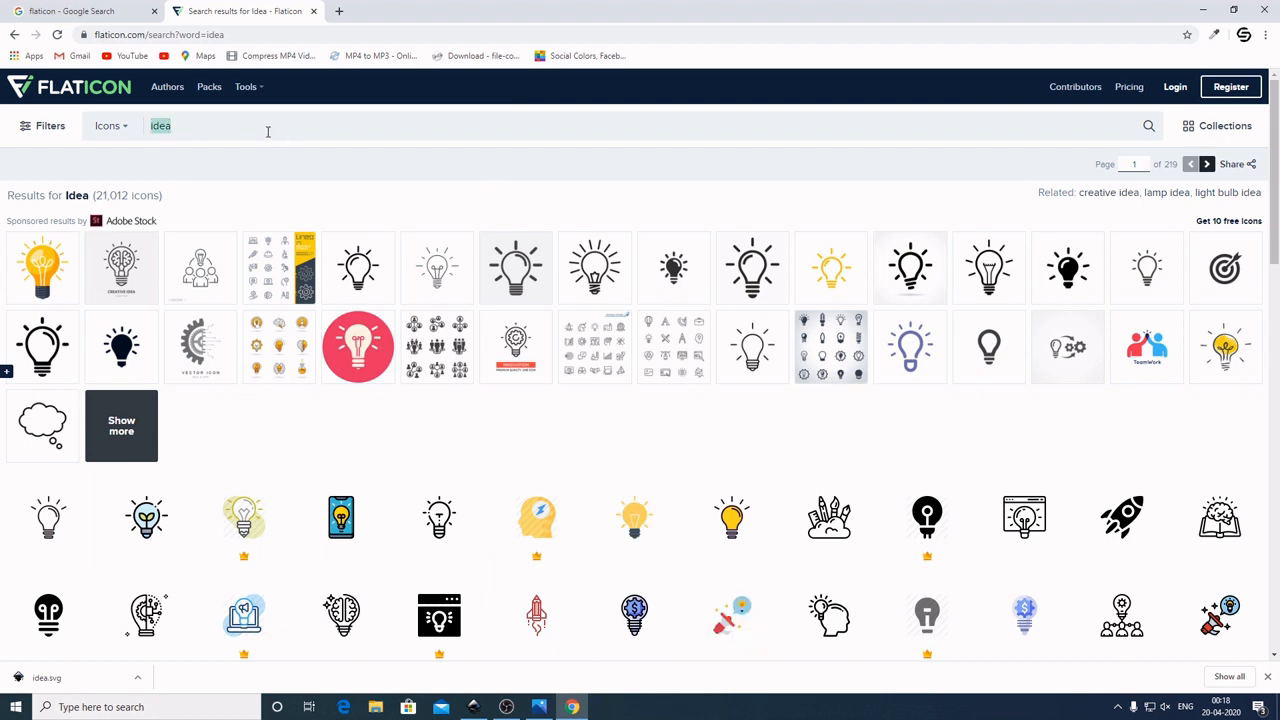
Search Flaticon for "email" icons and close the pop-up browser window
type("mail")
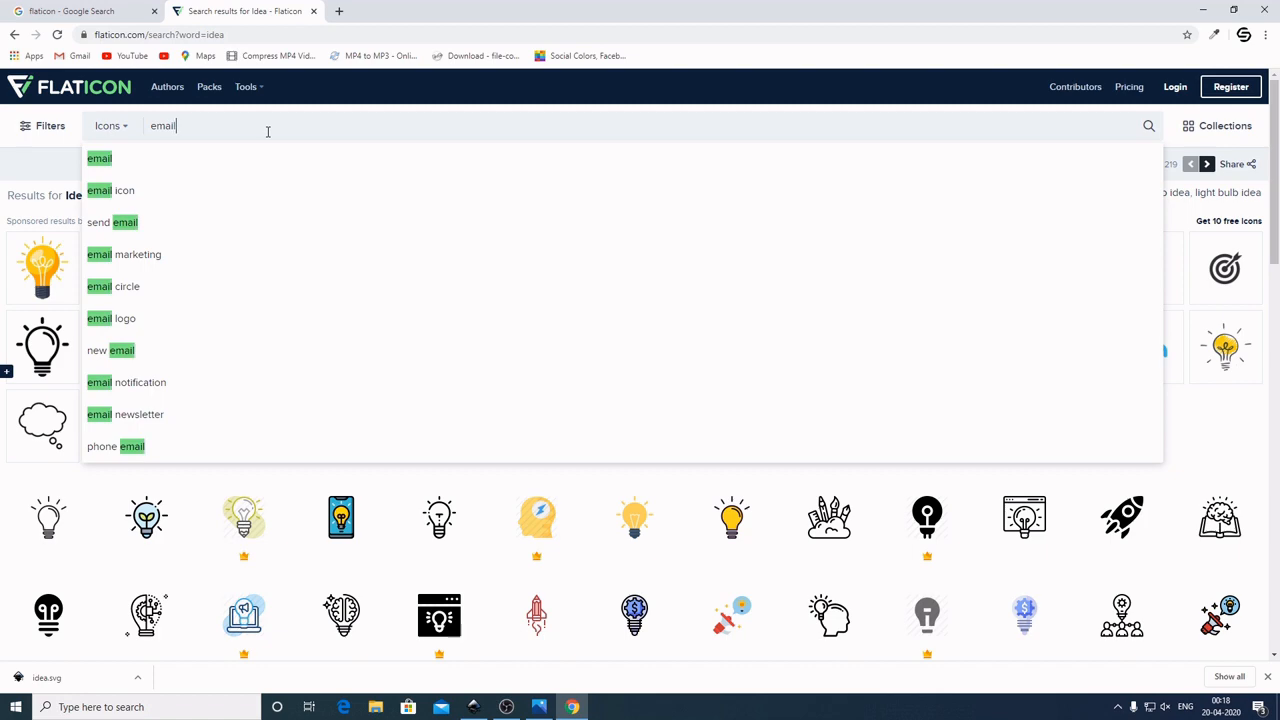
key("Return")
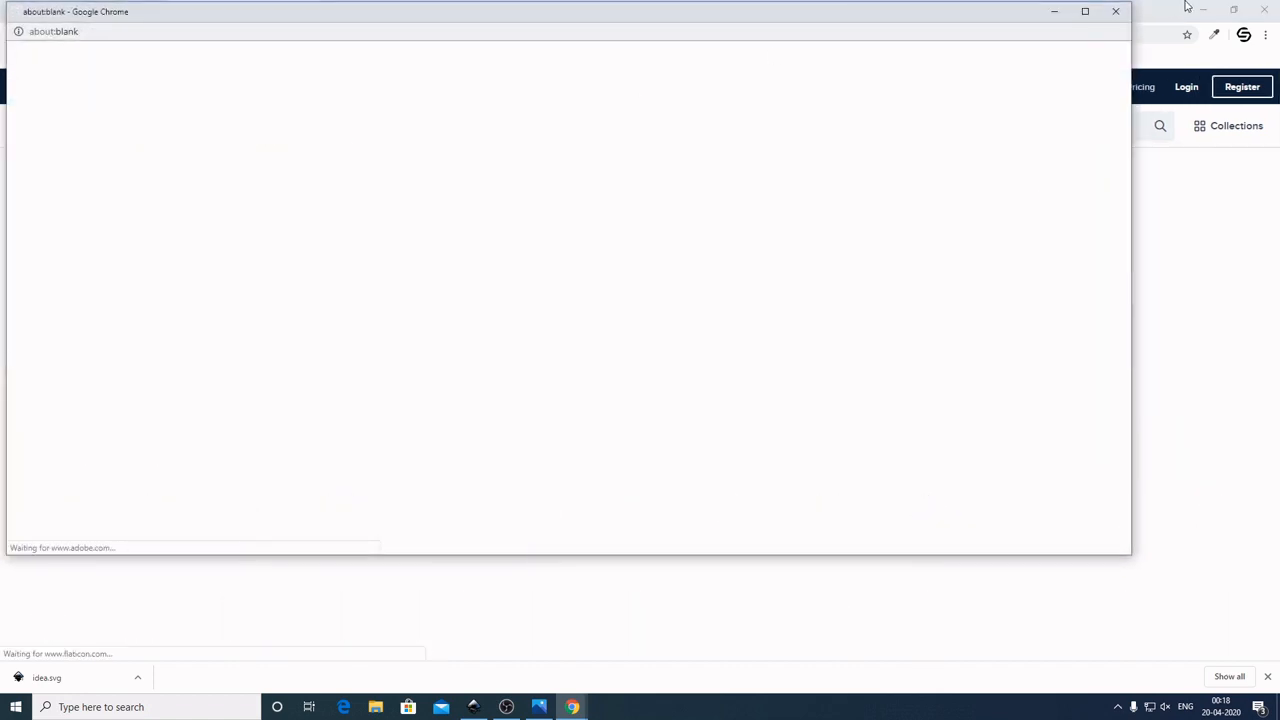
left_click(1116, 11)
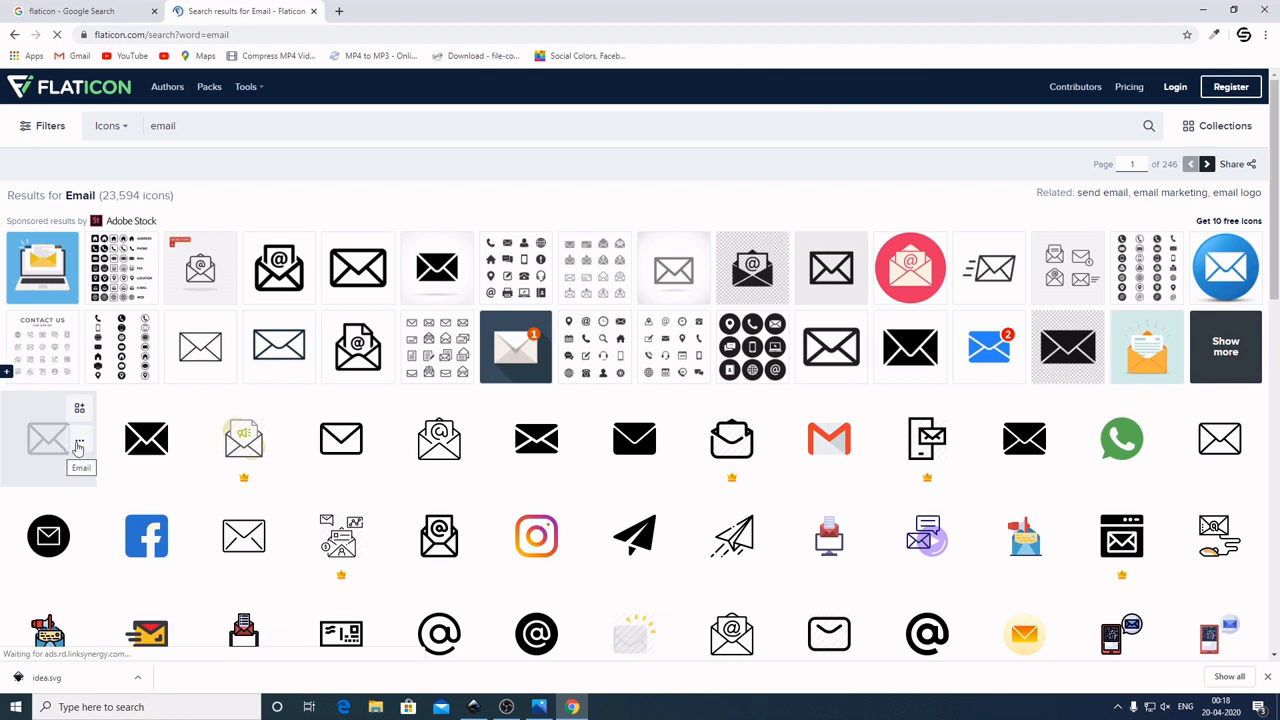
Replace the search term and search Flaticon for "growth" icons
left_click(311, 121)
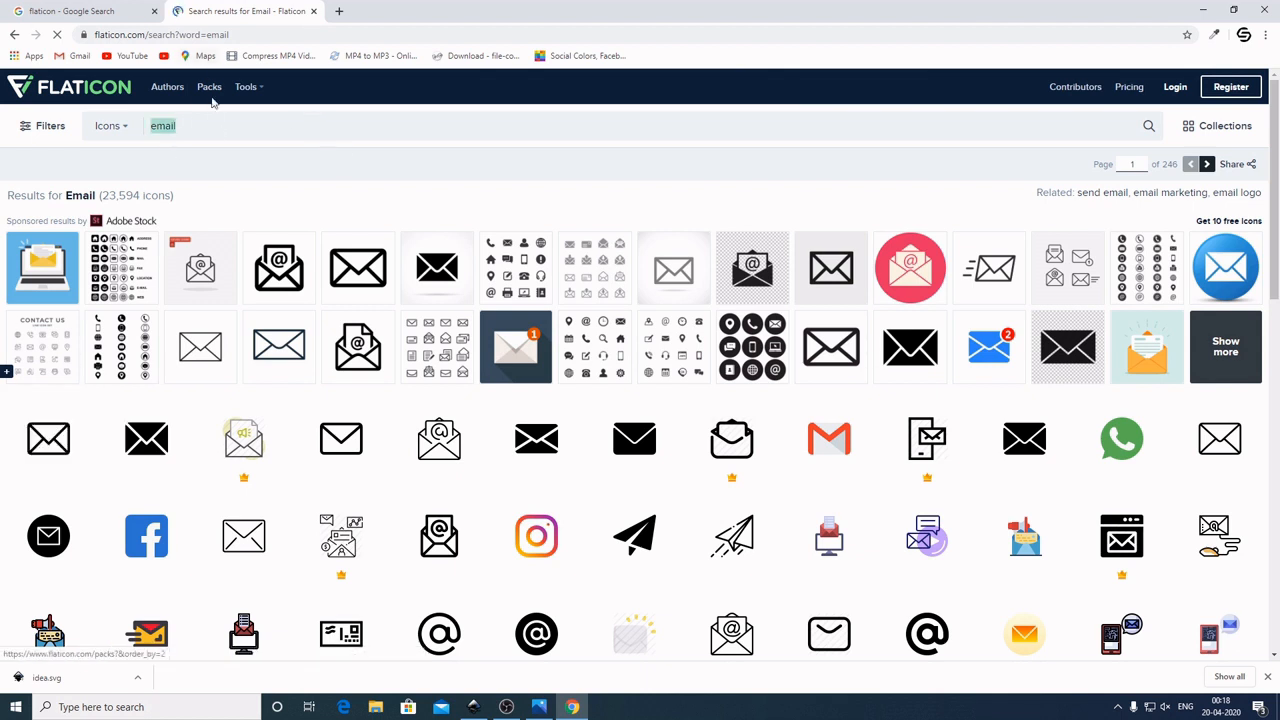
key("BackSpace")
type("growth")
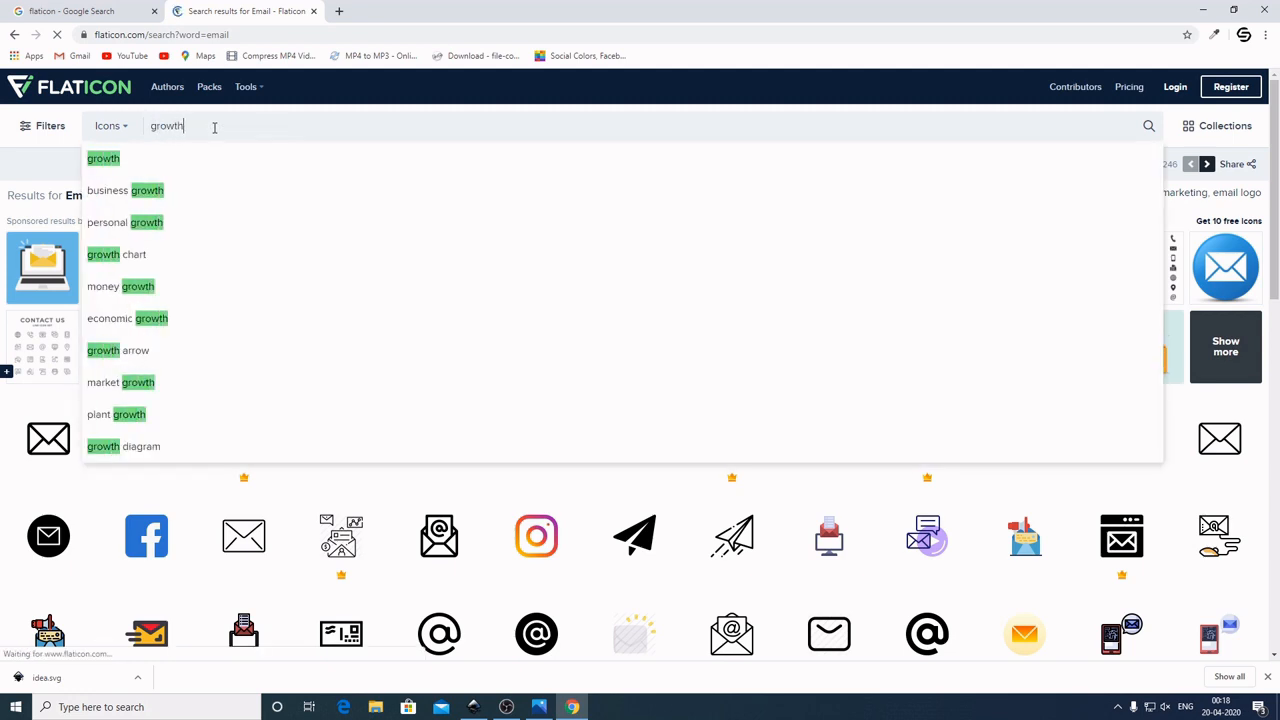
key("Return")
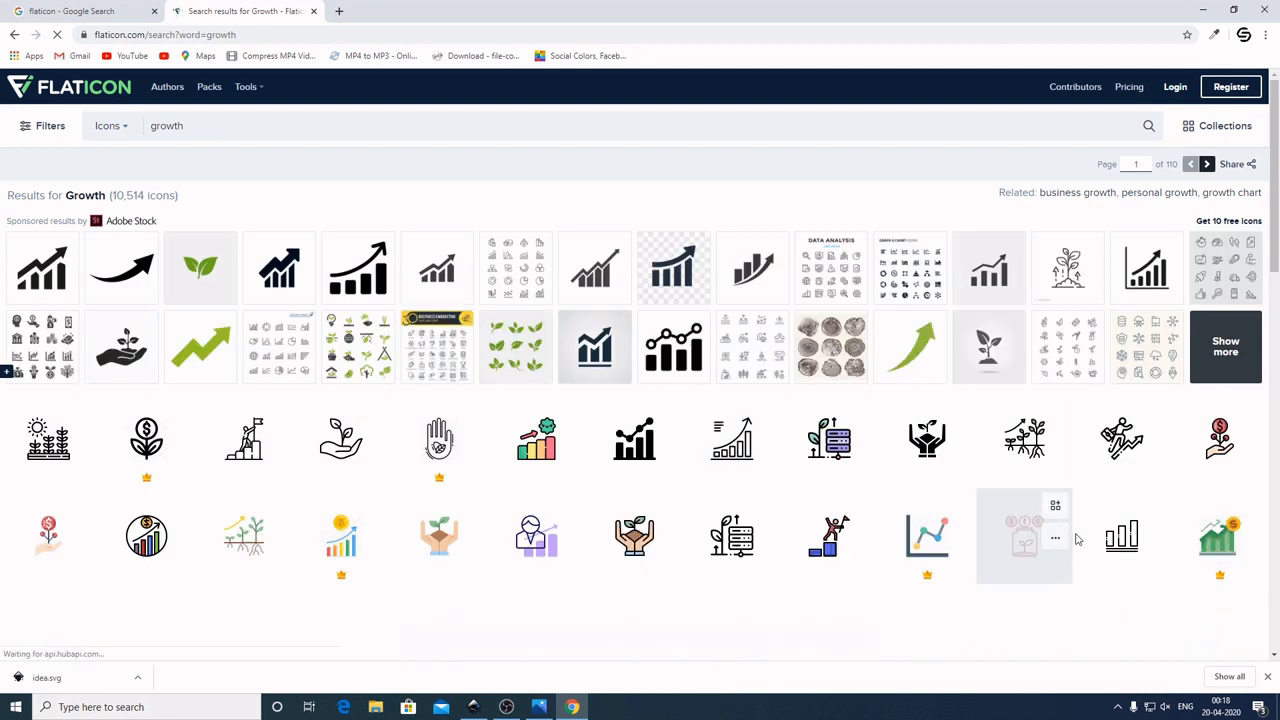
Look through the whole first page of growth icon results for a suitable chart icon
scroll(1070, 545, "down", 2)
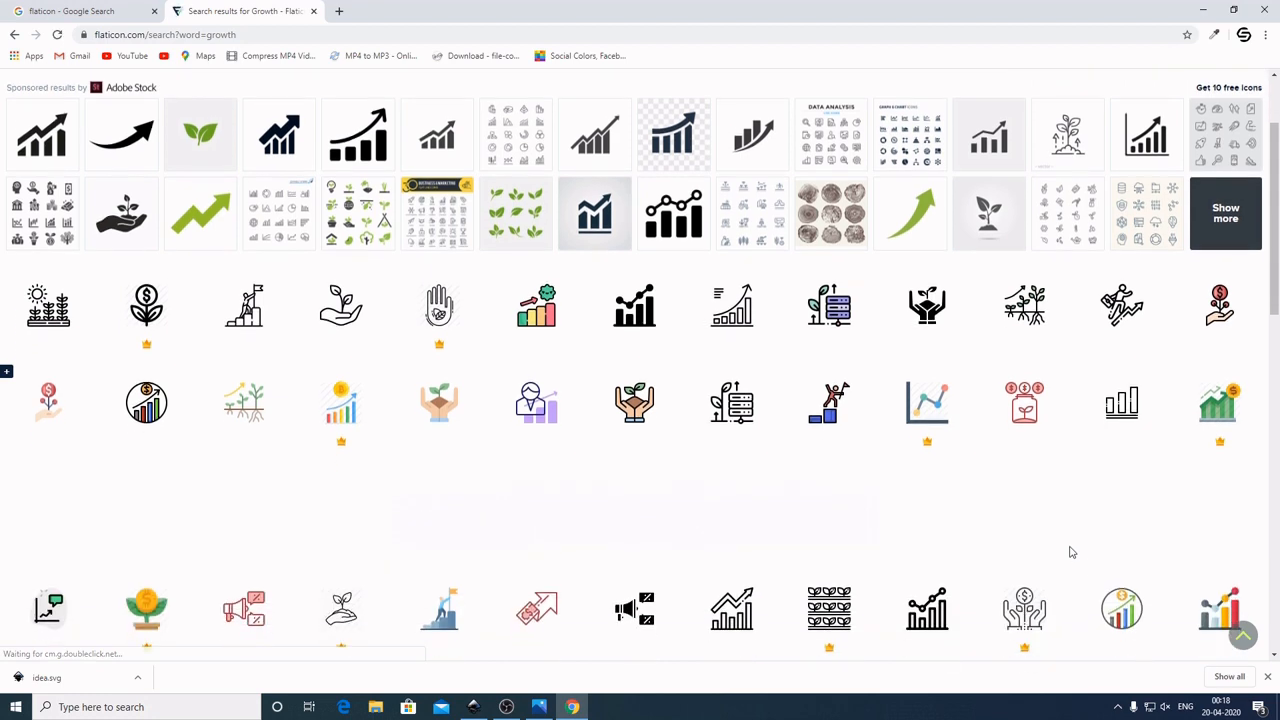
scroll(1070, 552, "down", 4)
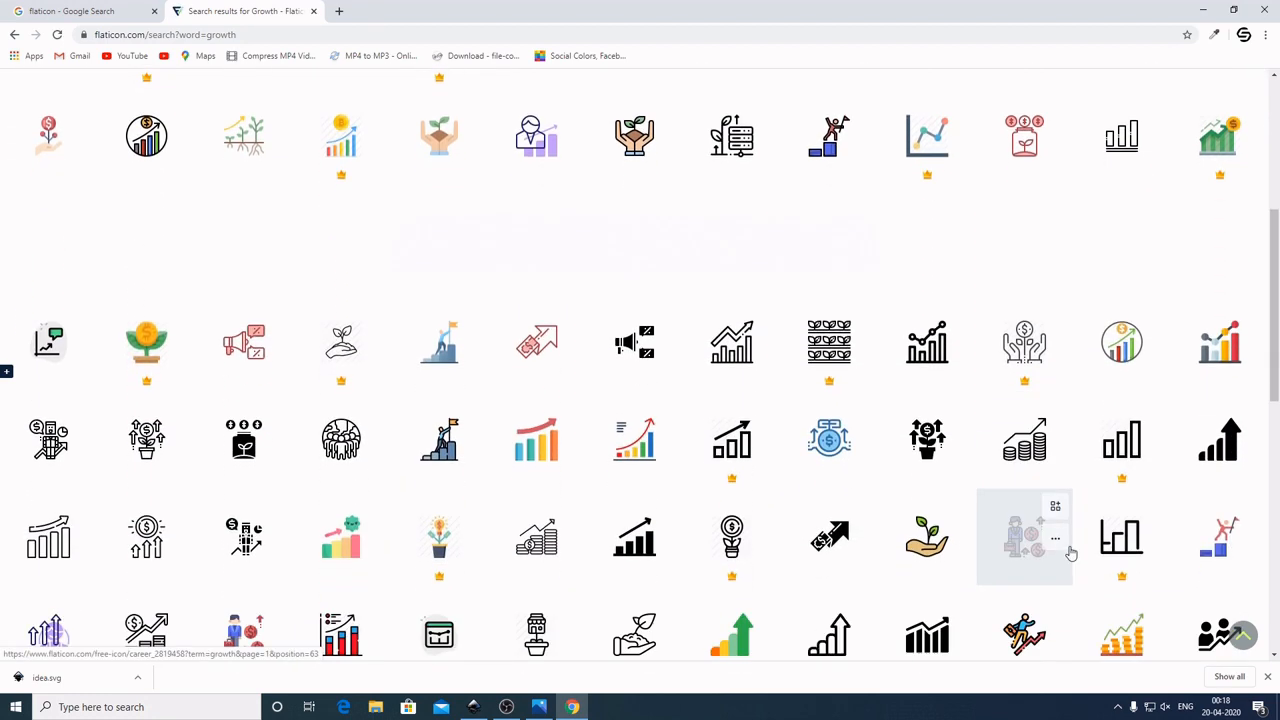
scroll(1070, 552, "down", 1)
scroll(1070, 550, "down", 3)
scroll(1072, 552, "down", 3)
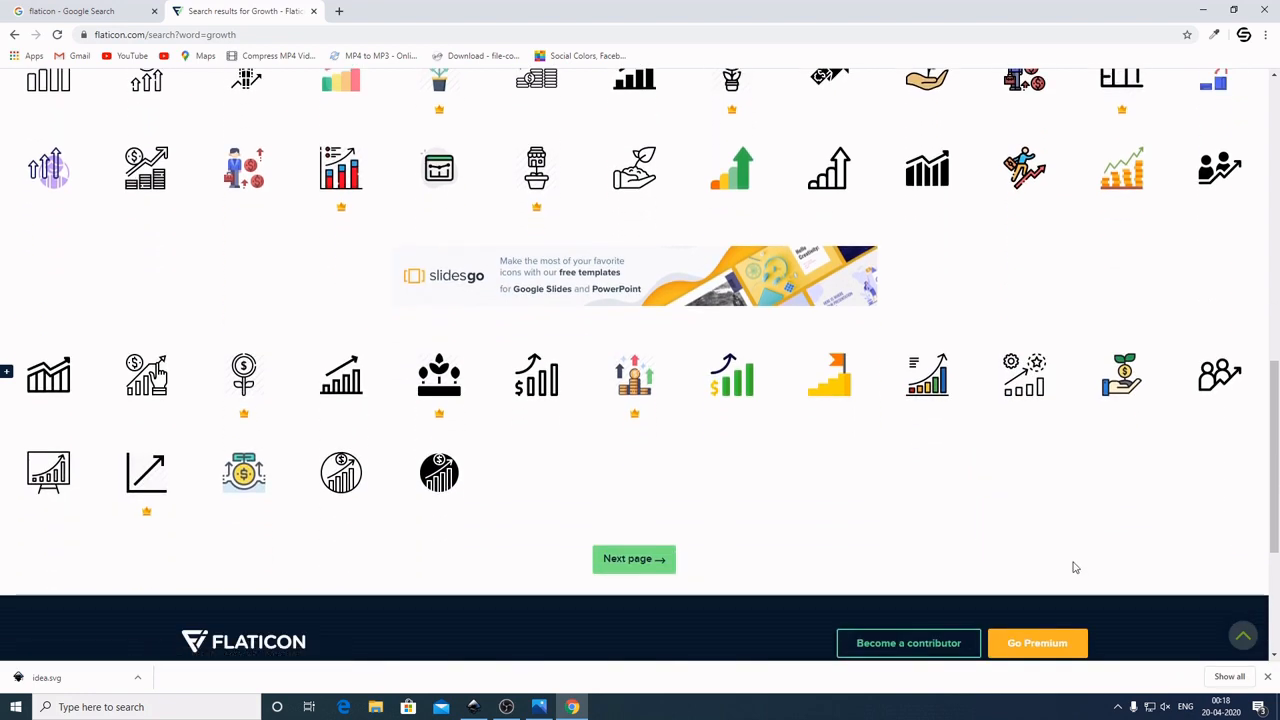
scroll(1075, 565, "up", 4)
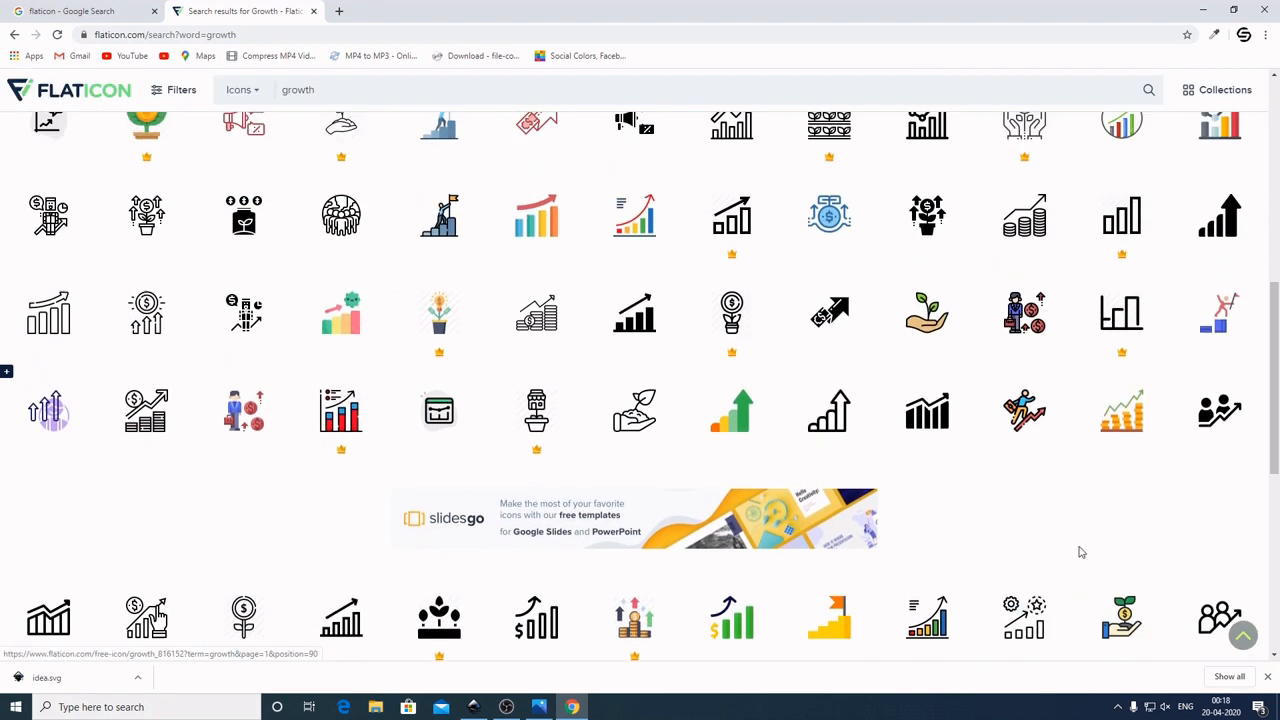
scroll(1080, 556, "up", 1)
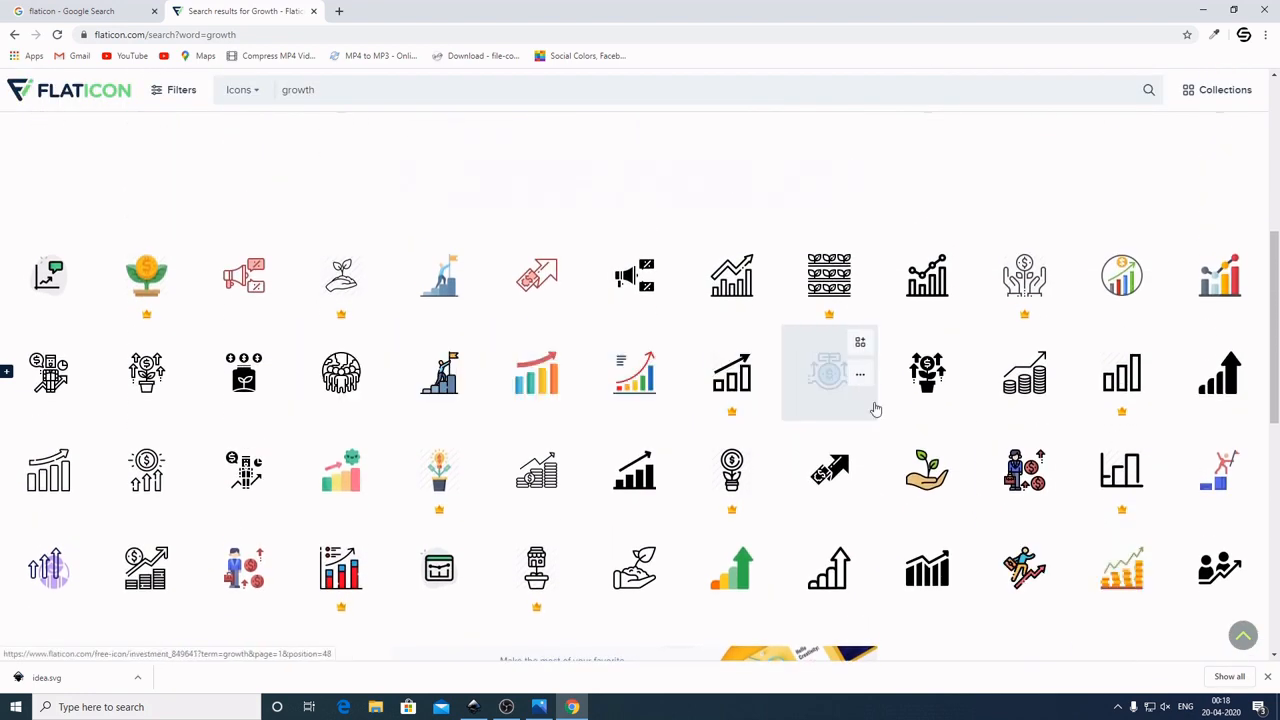
scroll(986, 450, "up", 5)
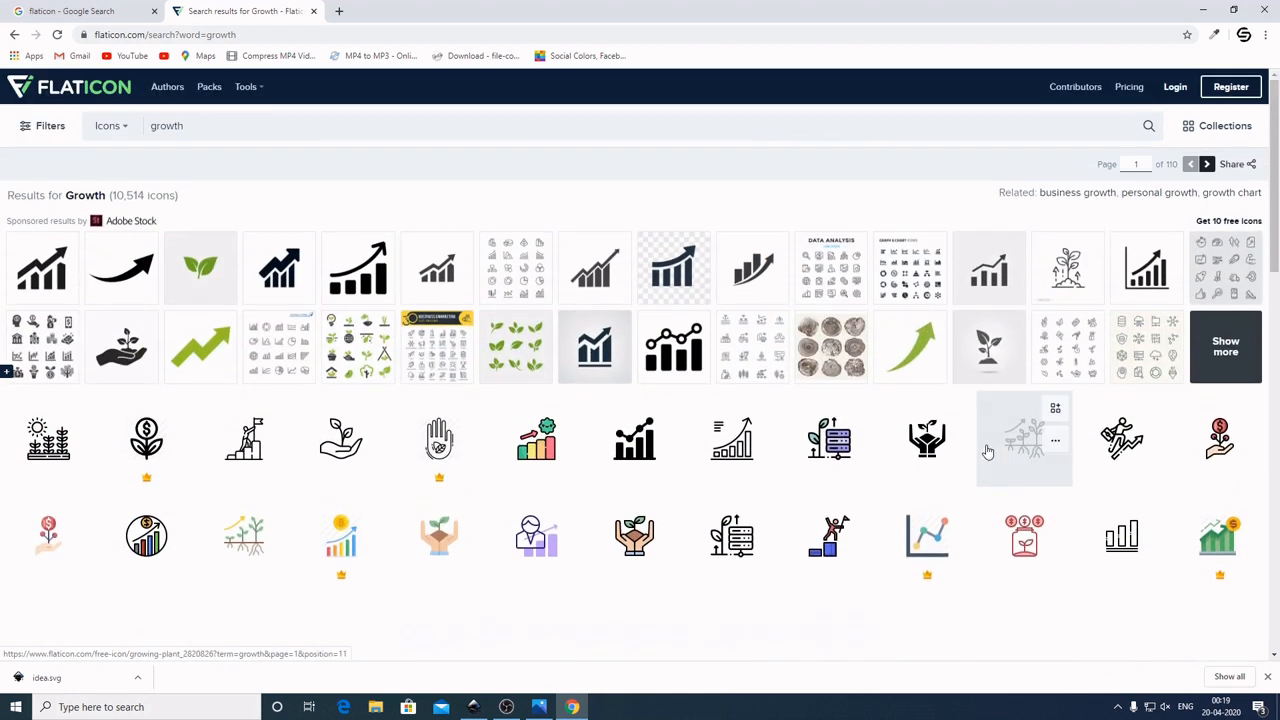
Return to the Flaticon home page and browse its featured and premium icon packs
left_click(82, 90)
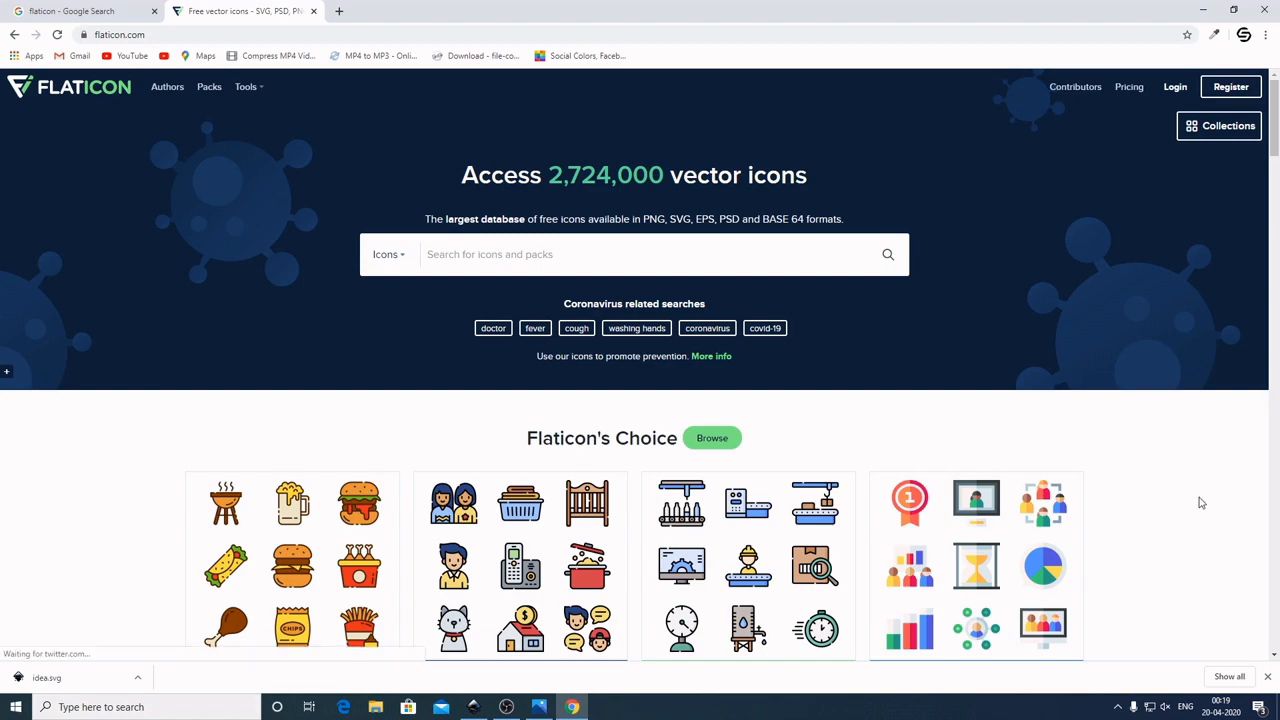
scroll(1200, 503, "down", 5)
scroll(1196, 487, "down", 5)
scroll(1192, 485, "down", 2)
scroll(1191, 485, "up", 5)
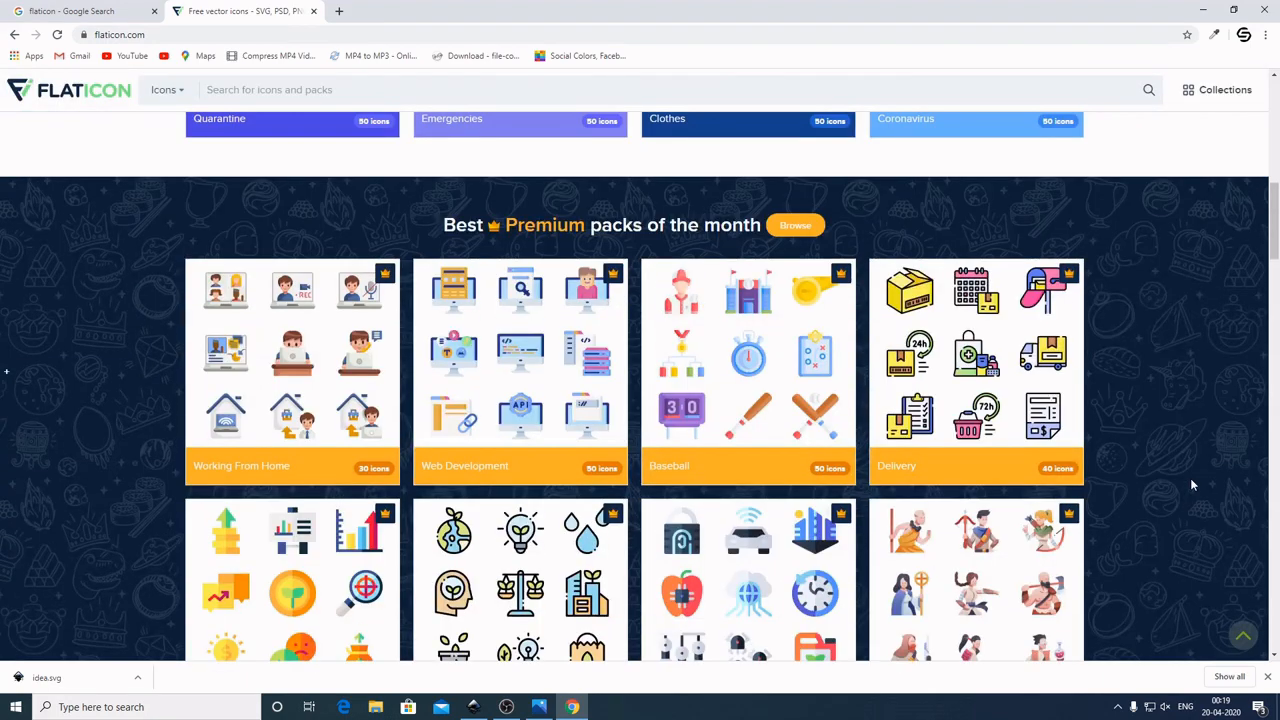
scroll(1191, 485, "up", 5)
scroll(1191, 485, "up", 3)
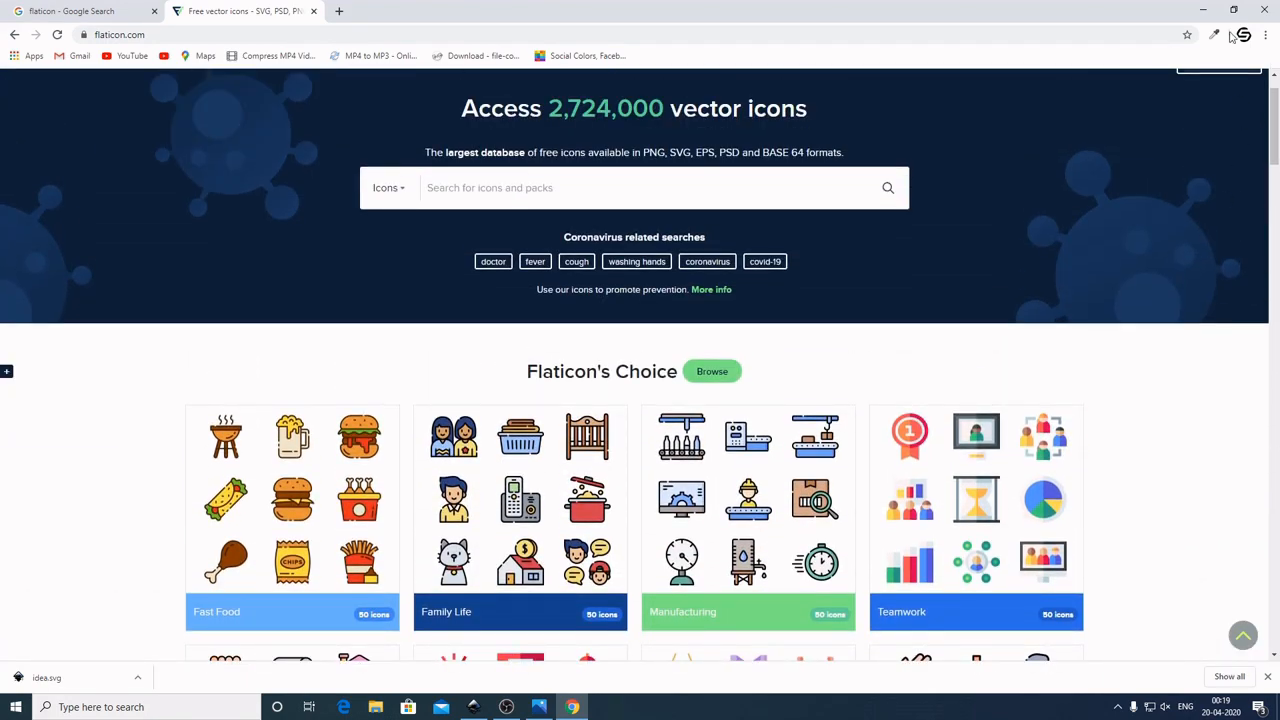
Minimize Chrome and Inkscape, and open the email, lightbulb and diagram files from the desktop in Inkscape
left_click(1203, 9)
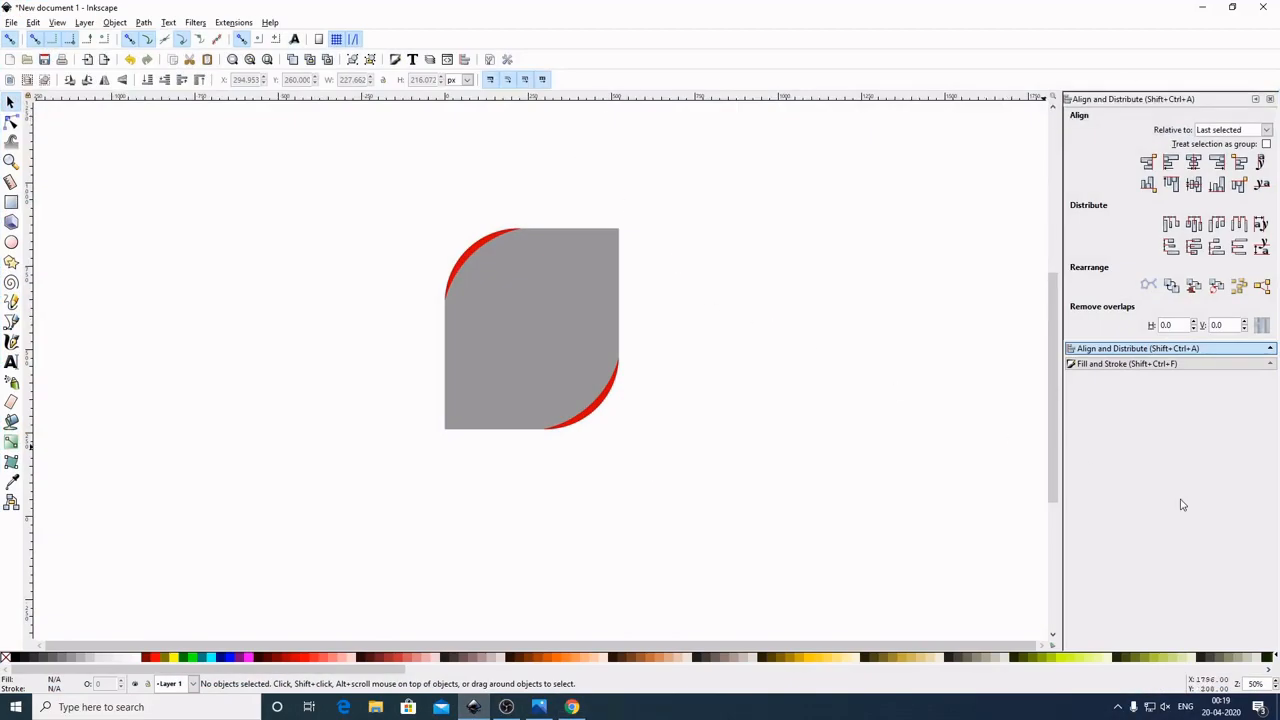
left_click(1206, 9)
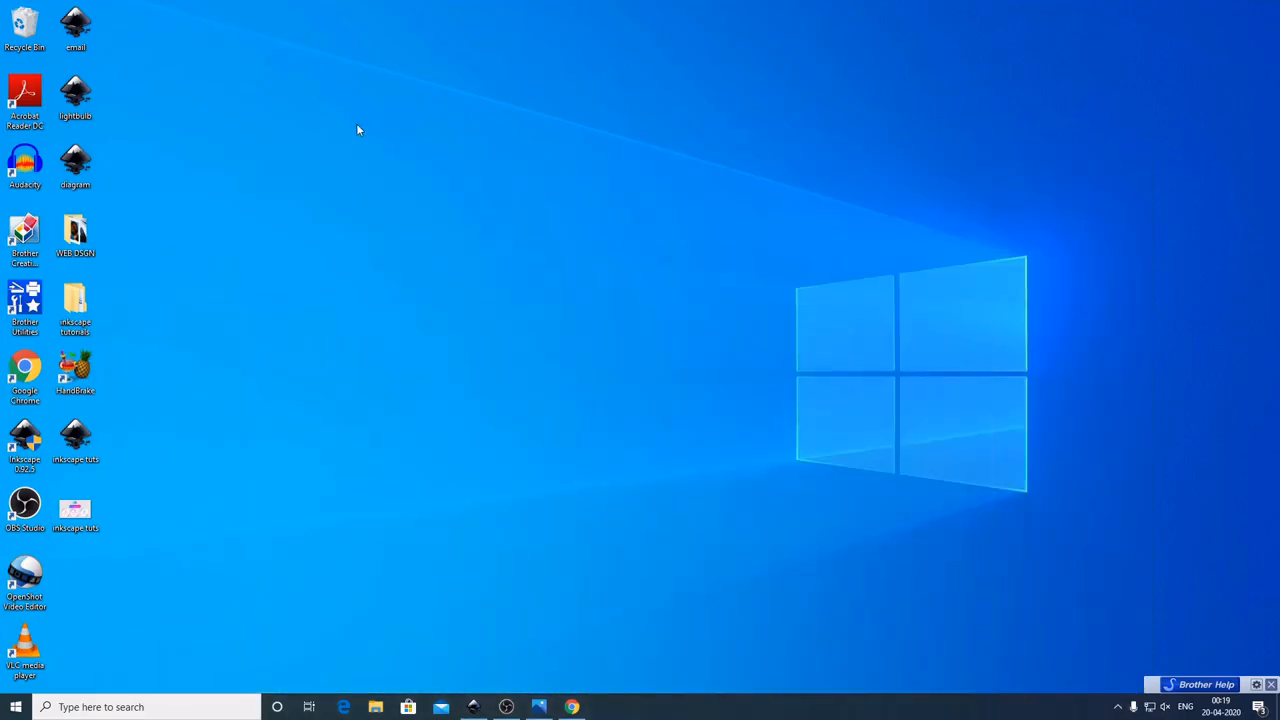
right_click(77, 32)
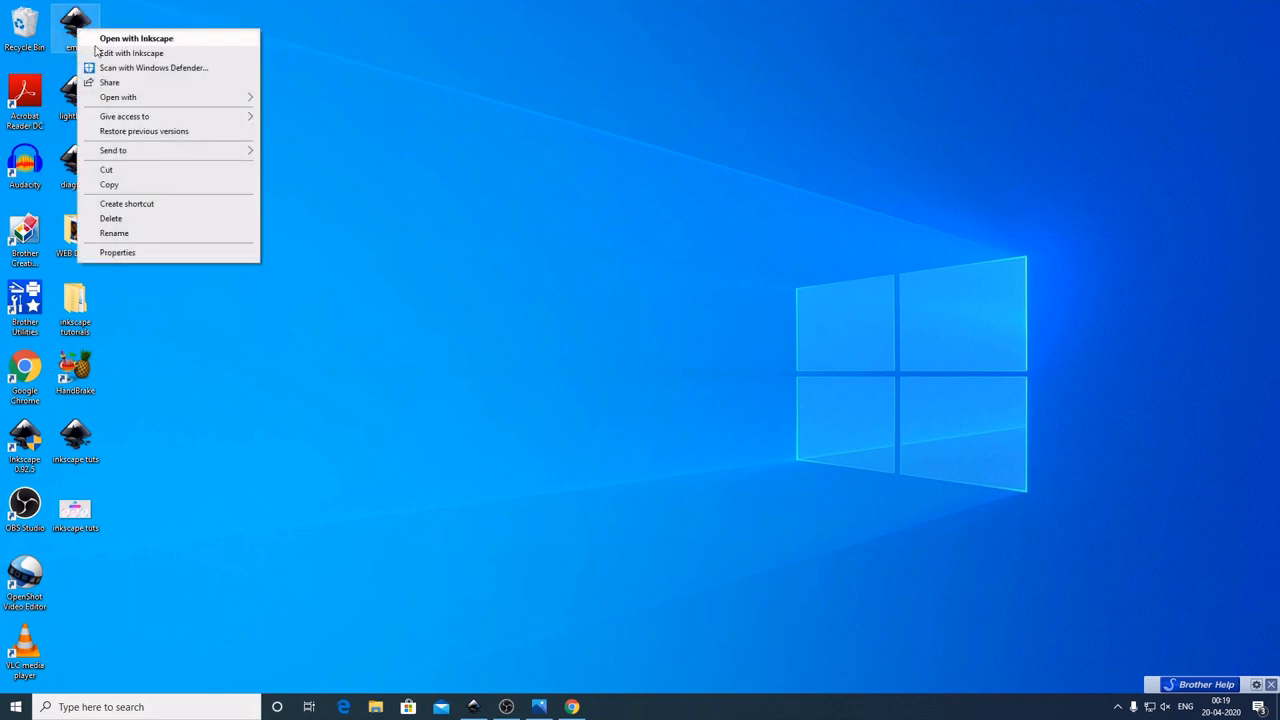
left_click(100, 39)
right_click(86, 88)
left_click(94, 101)
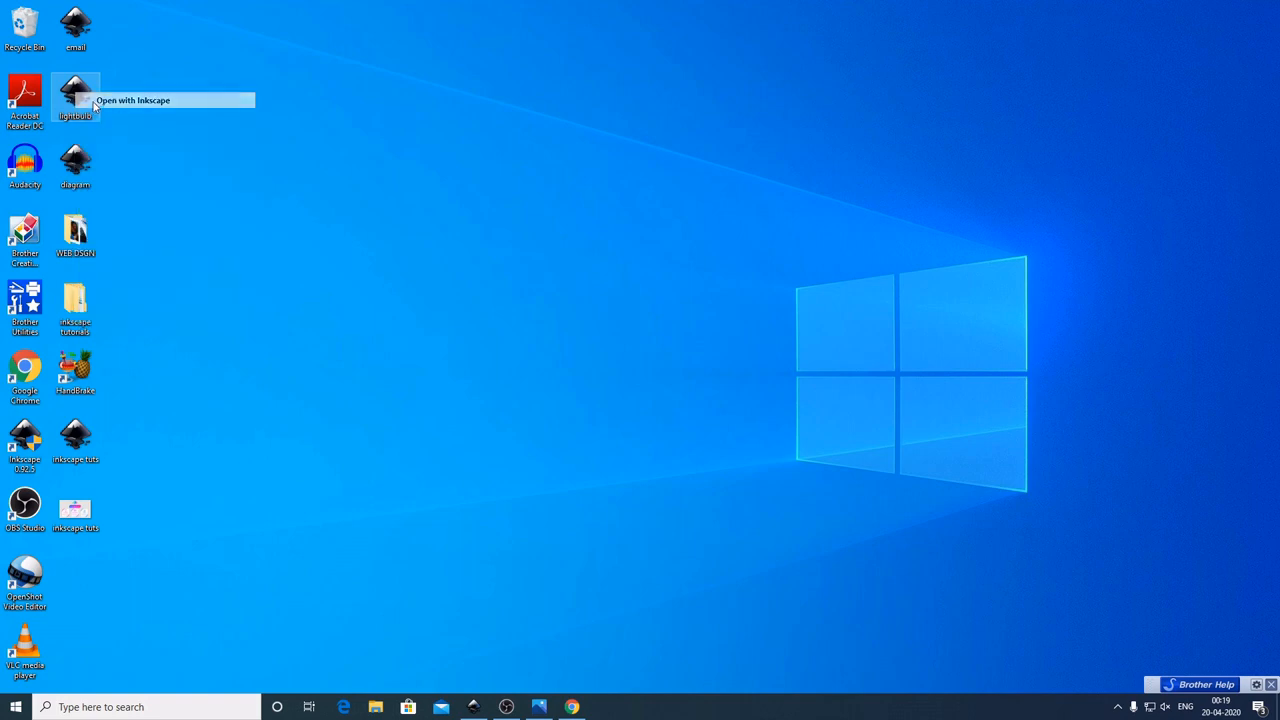
right_click(88, 170)
left_click(110, 182)
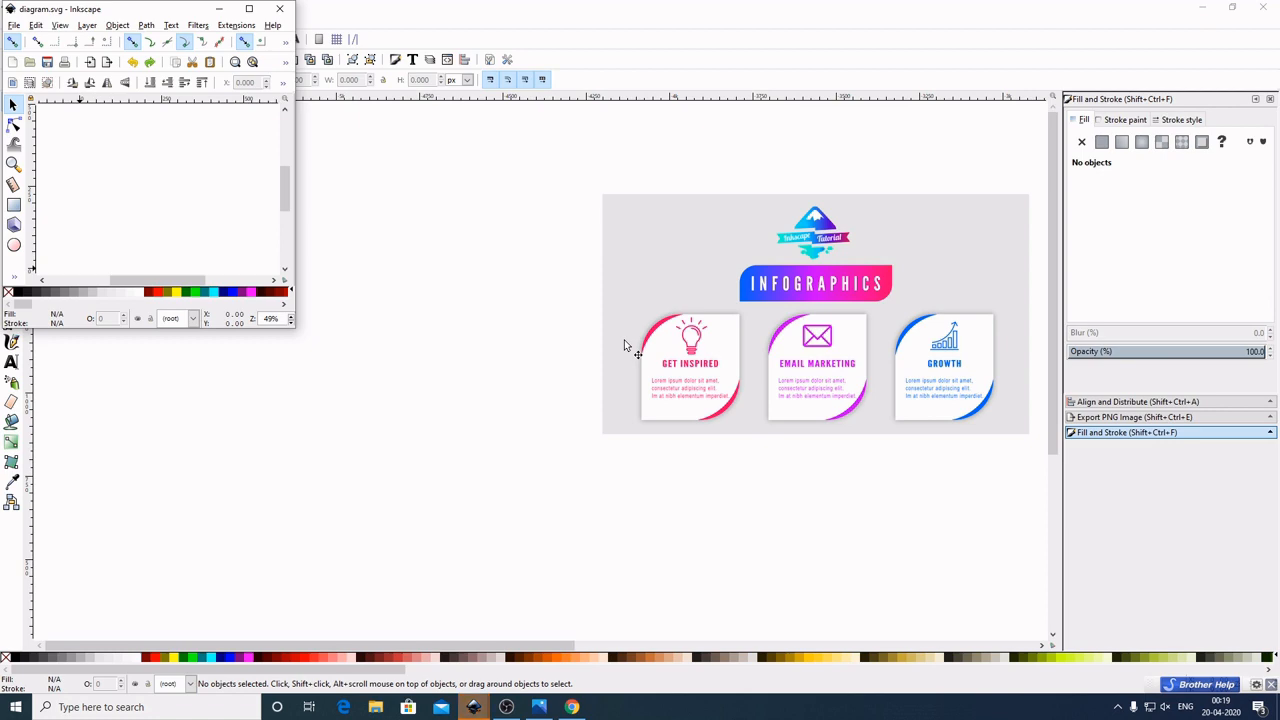
Maximize the diagram.svg and email.svg windows and minimize all open Inkscape windows to the desktop
left_click(1207, 7)
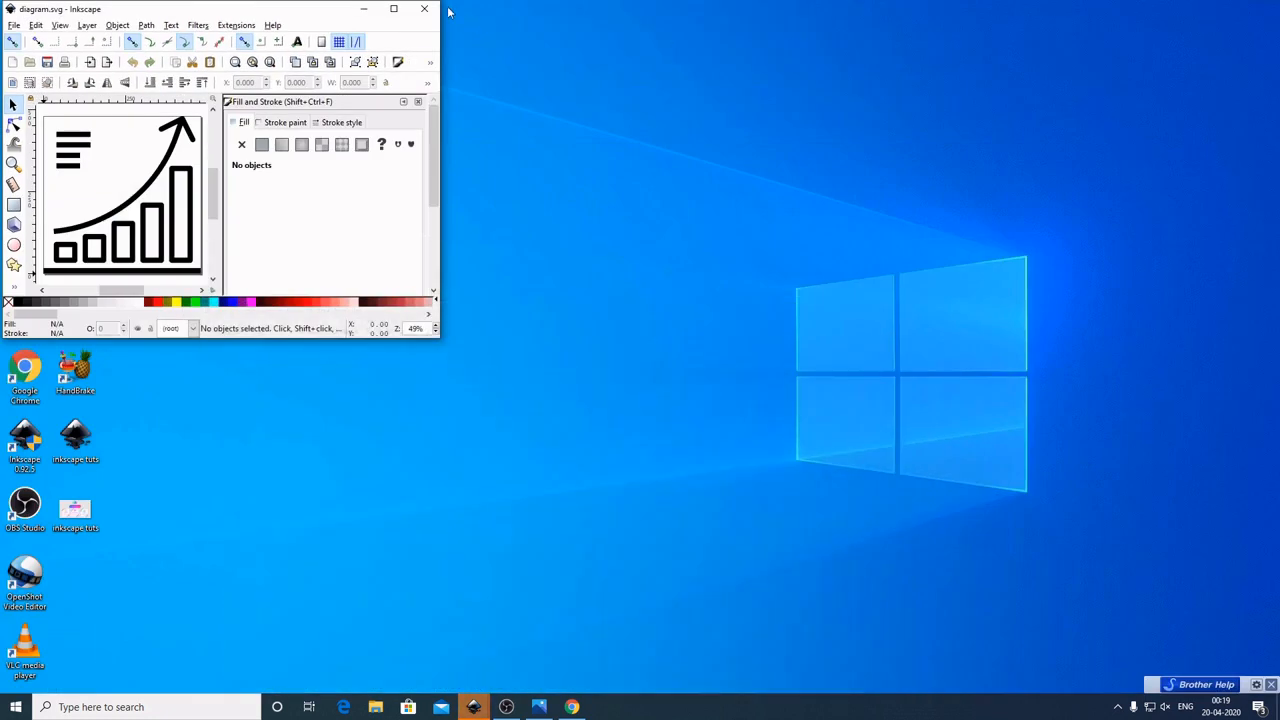
left_click(392, 10)
left_click(1207, 7)
left_click(393, 8)
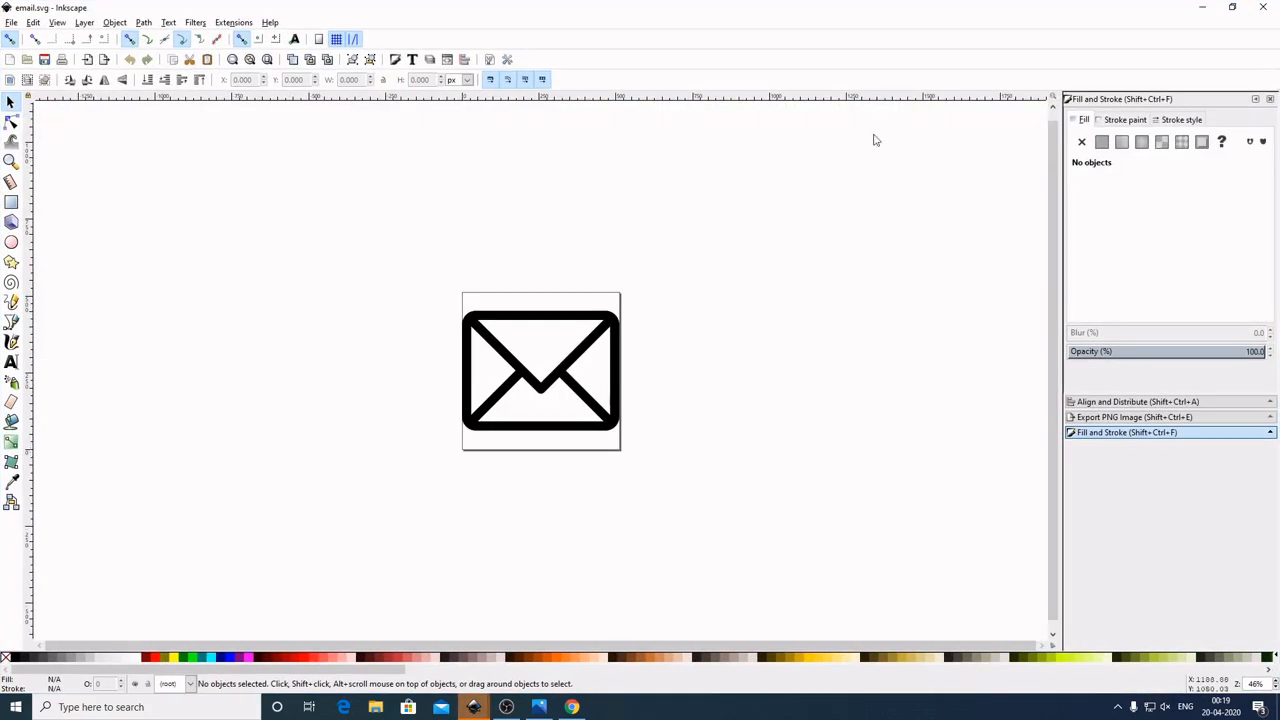
left_click(1207, 7)
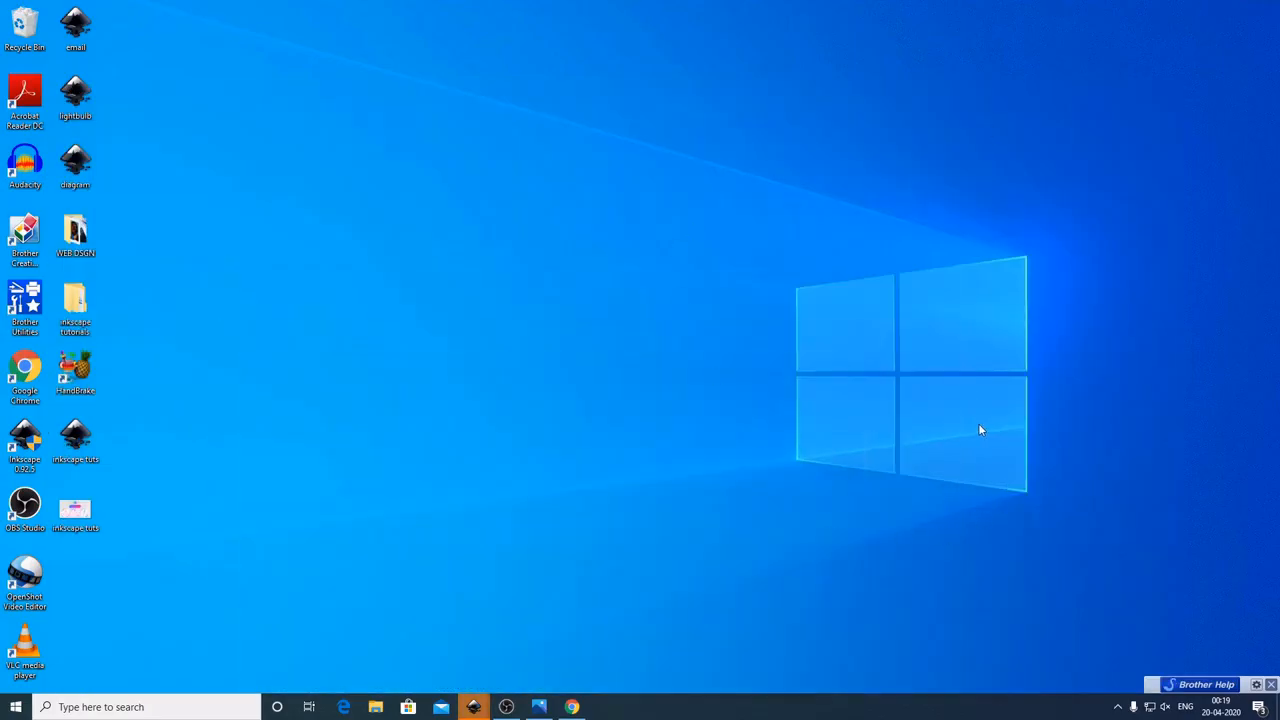
Bring up email.svg in Inkscape, select the whole envelope icon and copy it
mouse_move(471, 711)
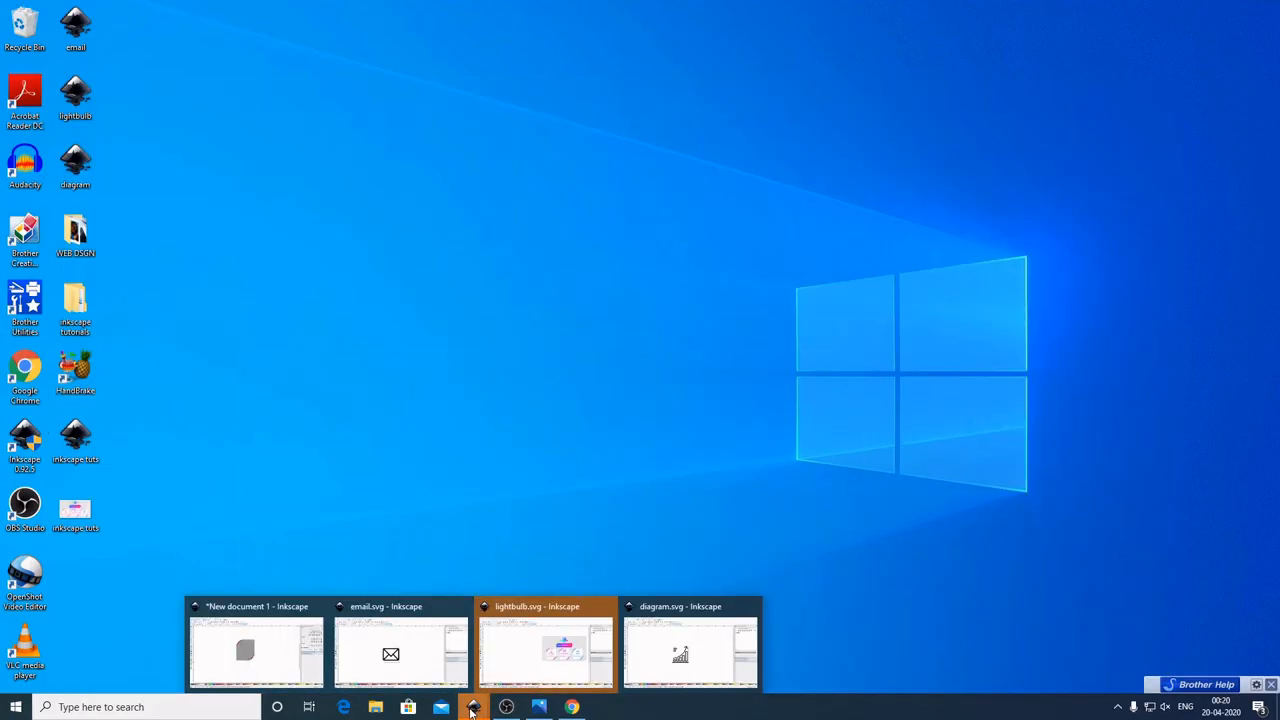
left_click(405, 658)
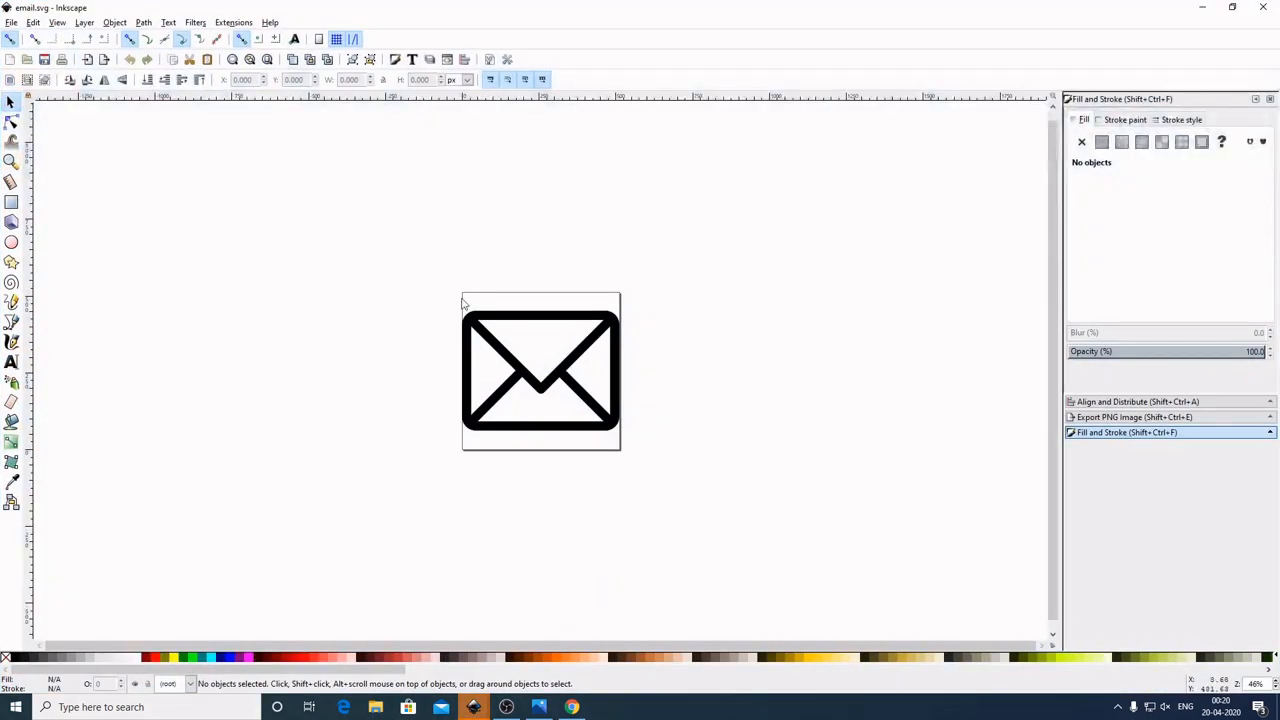
left_click_drag(393, 268, 667, 464)
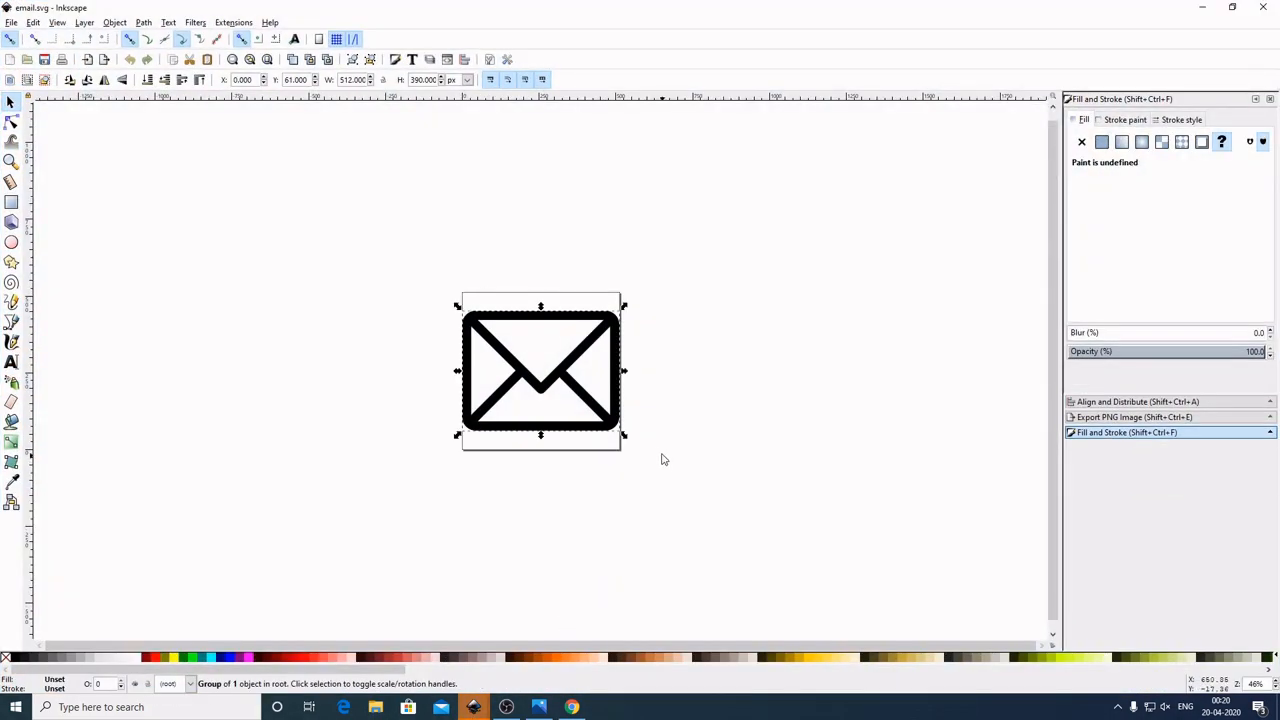
right_click(612, 386)
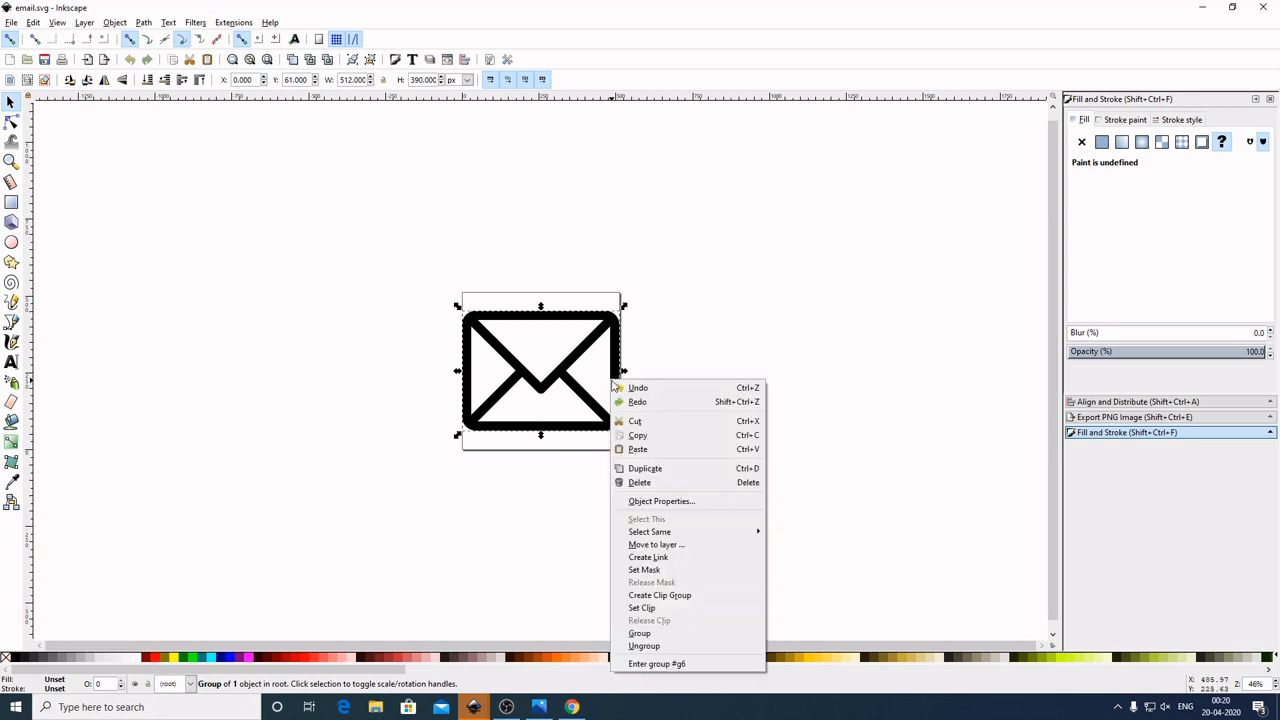
left_click(635, 434)
Paste the envelope icon into New document 1 and place it left of the gray shape, at about X -1004, Y 679 px
mouse_move(473, 706)
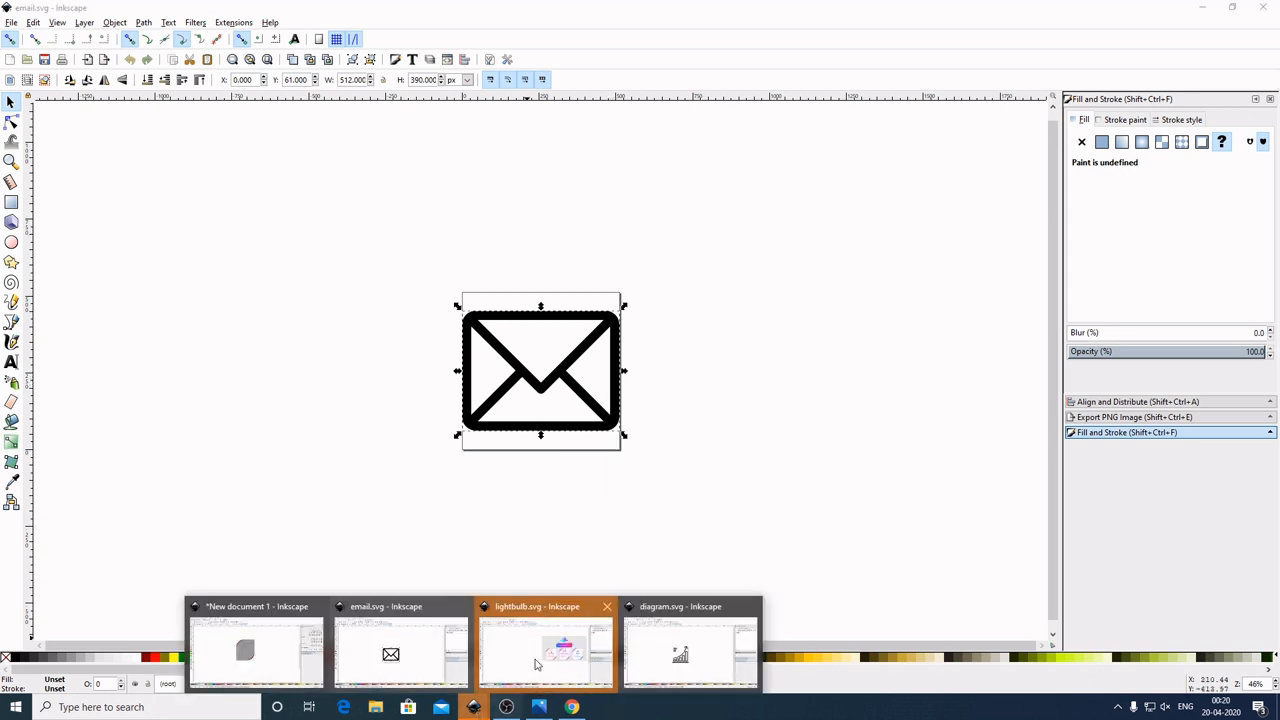
left_click(290, 650)
right_click(767, 210)
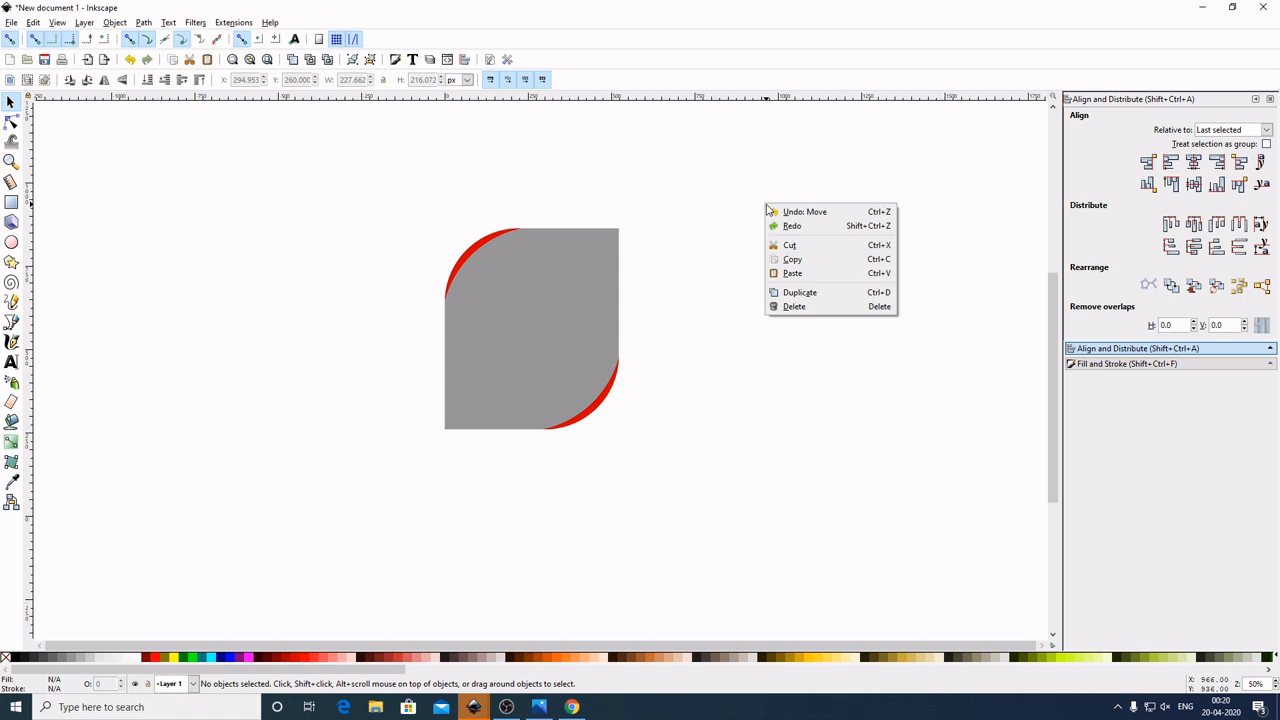
left_click(792, 273)
left_click_drag(797, 290, 197, 240)
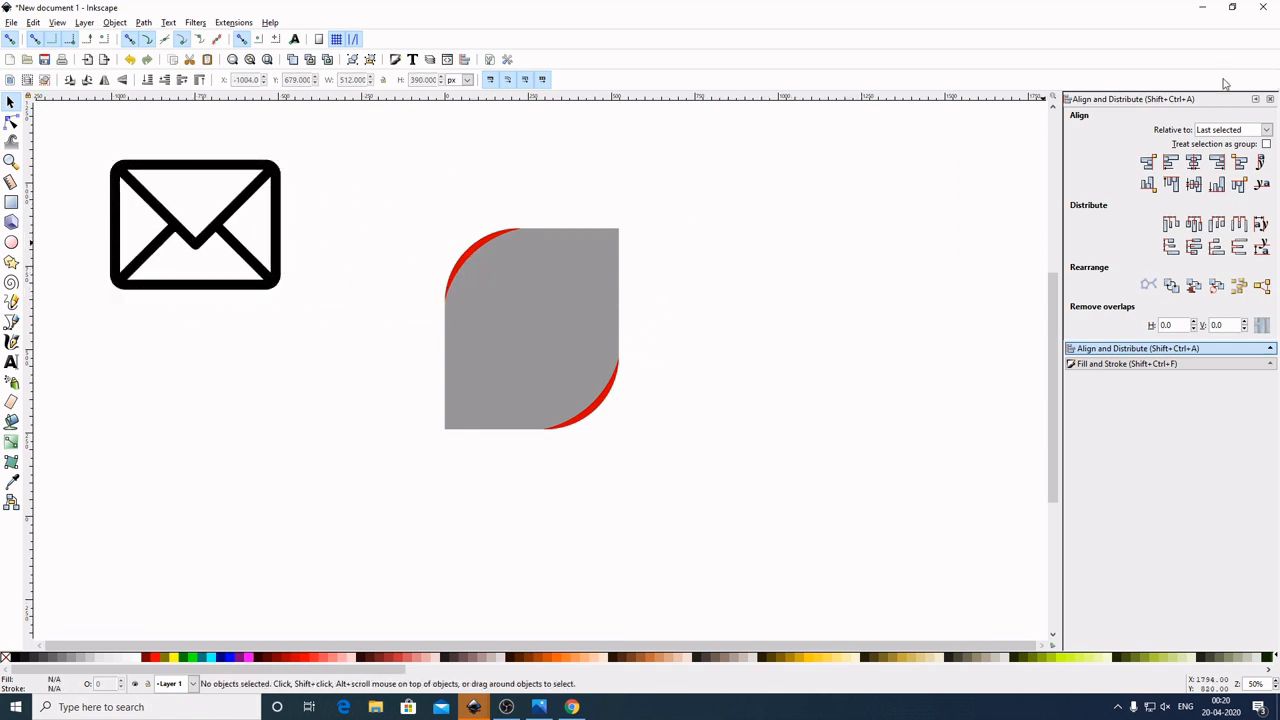
Switch to diagram.svg, move the four short text lines off the page to the upper left of the growth chart, and deselect them
left_click(1202, 8)
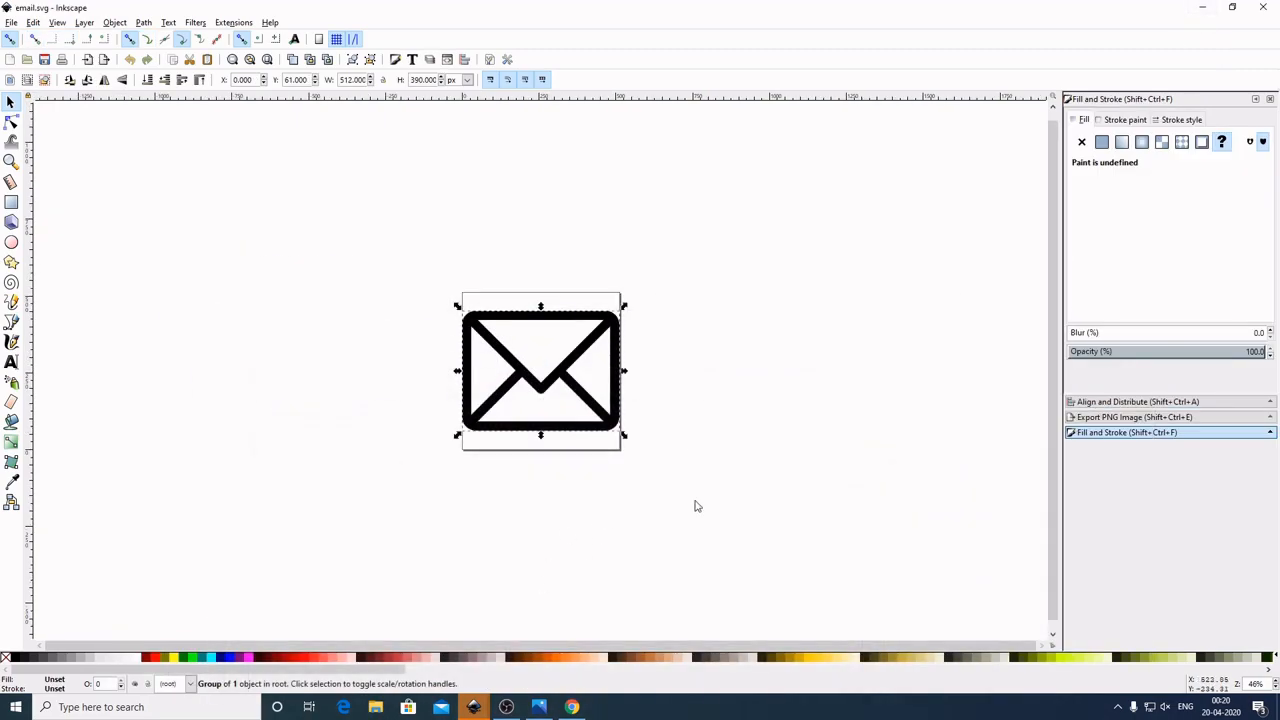
left_click(1202, 8)
mouse_move(469, 713)
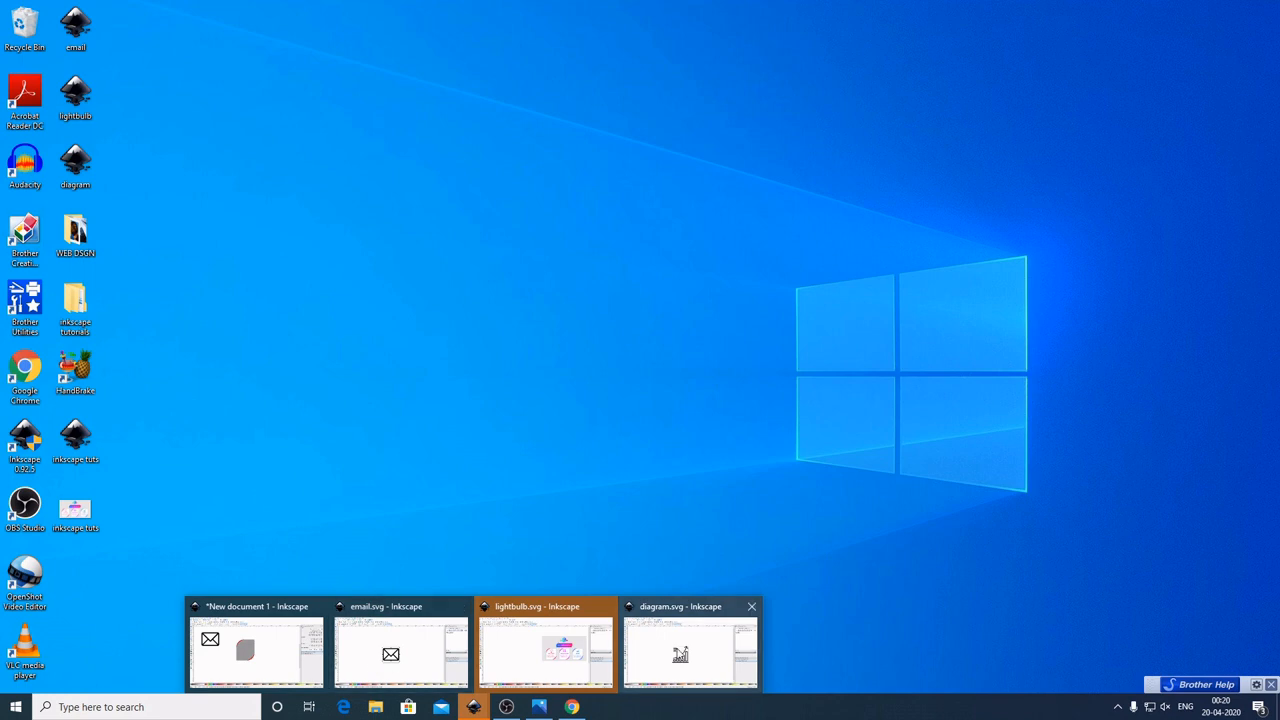
mouse_move(703, 656)
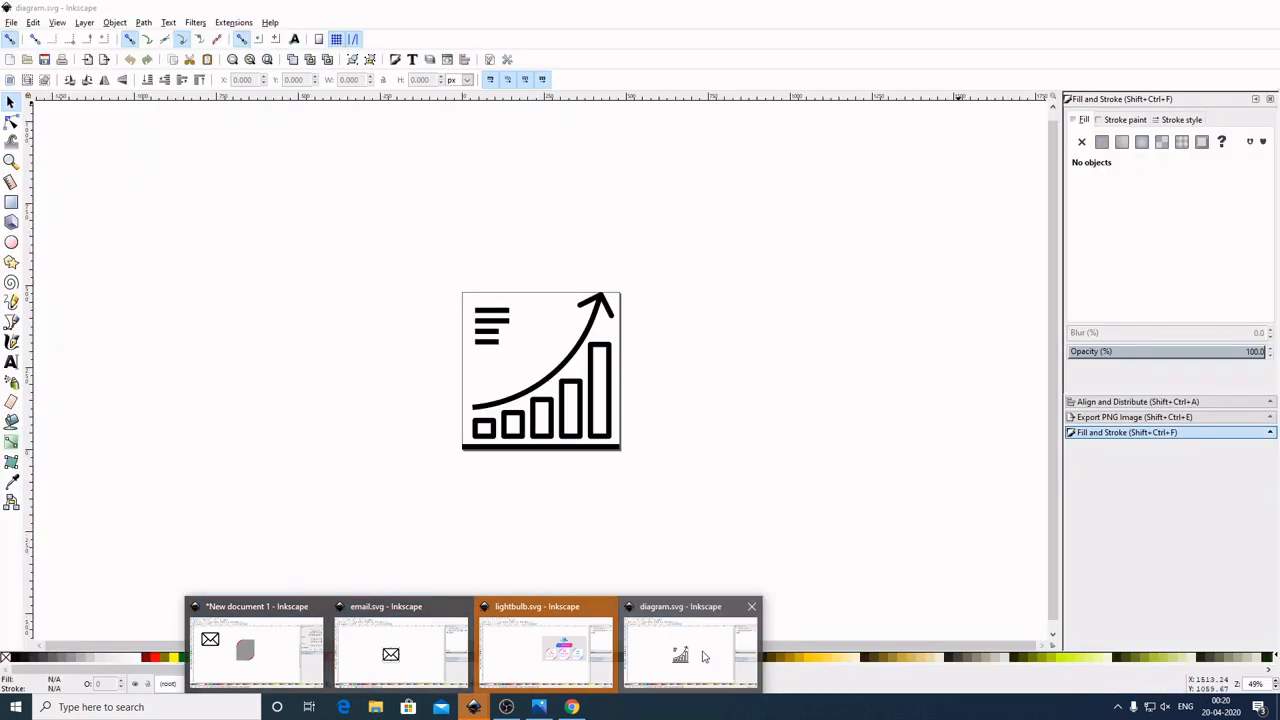
left_click(703, 656)
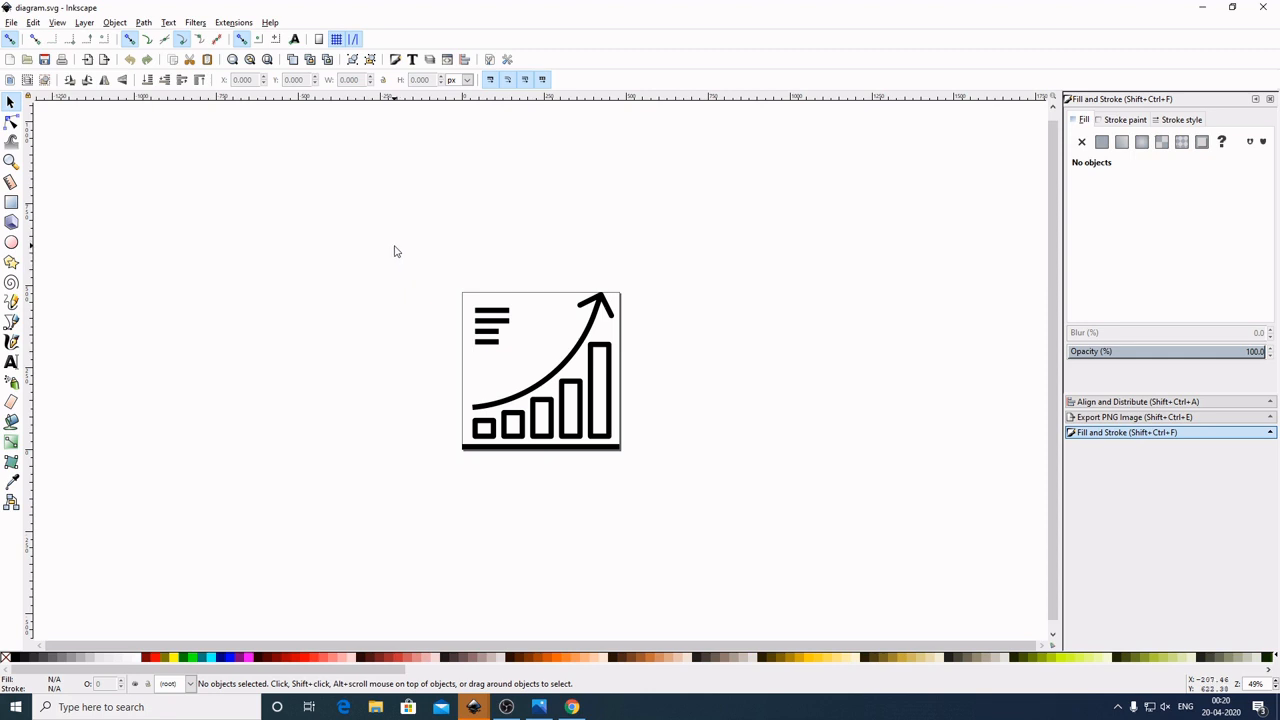
left_click_drag(394, 246, 229, 217)
left_click(284, 302)
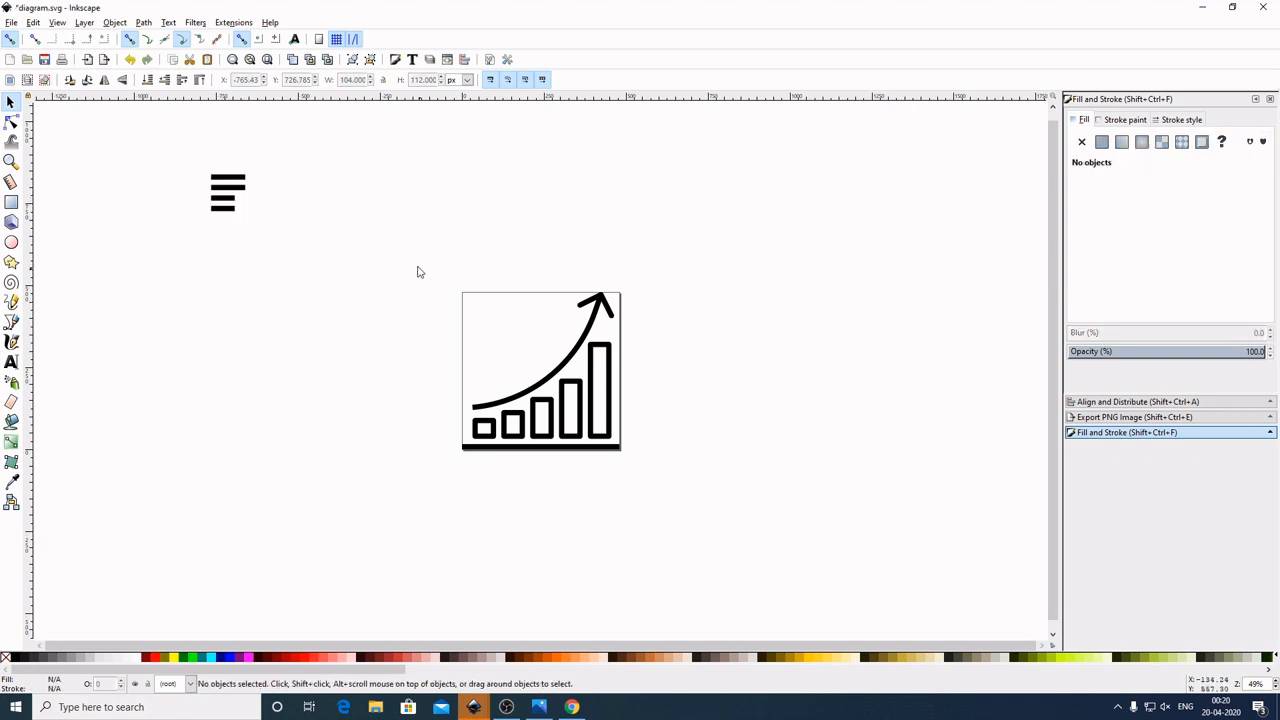
Select the whole growth chart in diagram.svg, leaving out the four text lines, and copy it
left_click_drag(377, 241, 729, 511)
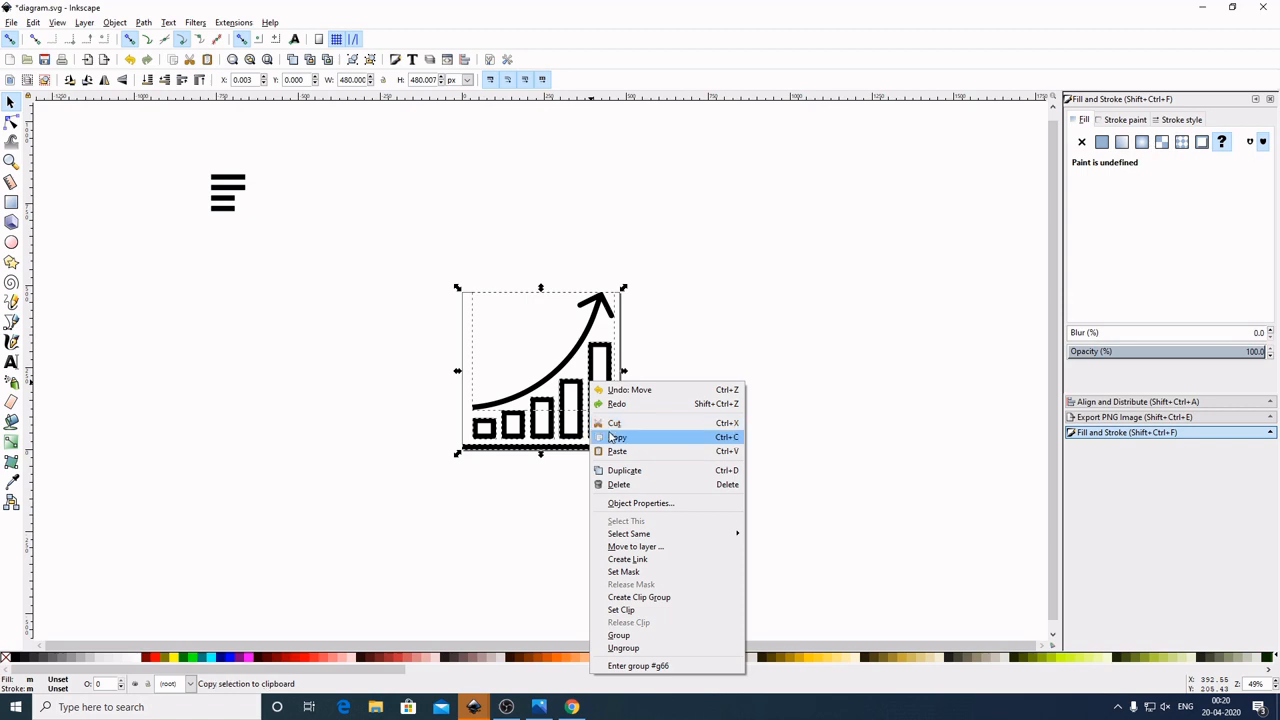
left_click(612, 437)
left_click(474, 707)
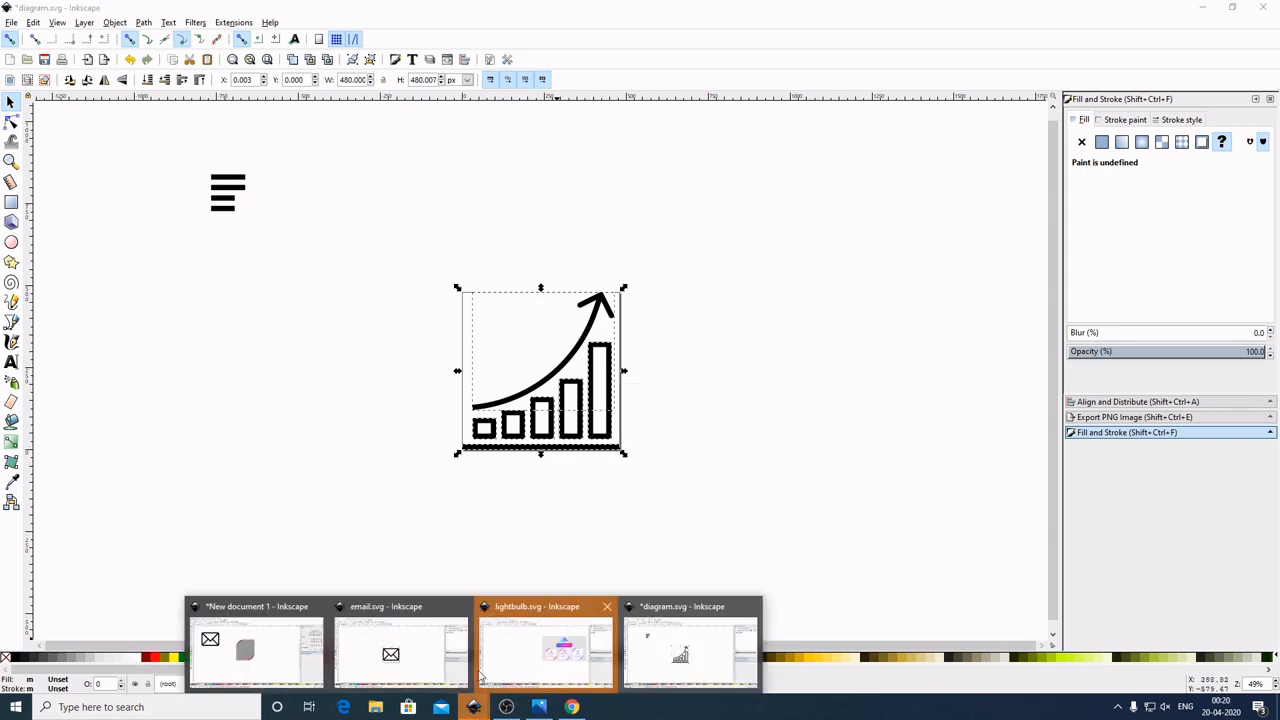
Paste the growth chart into New document 1 right of the gray shape, at about X 850, Y 404 px, and group its parts
left_click(287, 651)
right_click(767, 239)
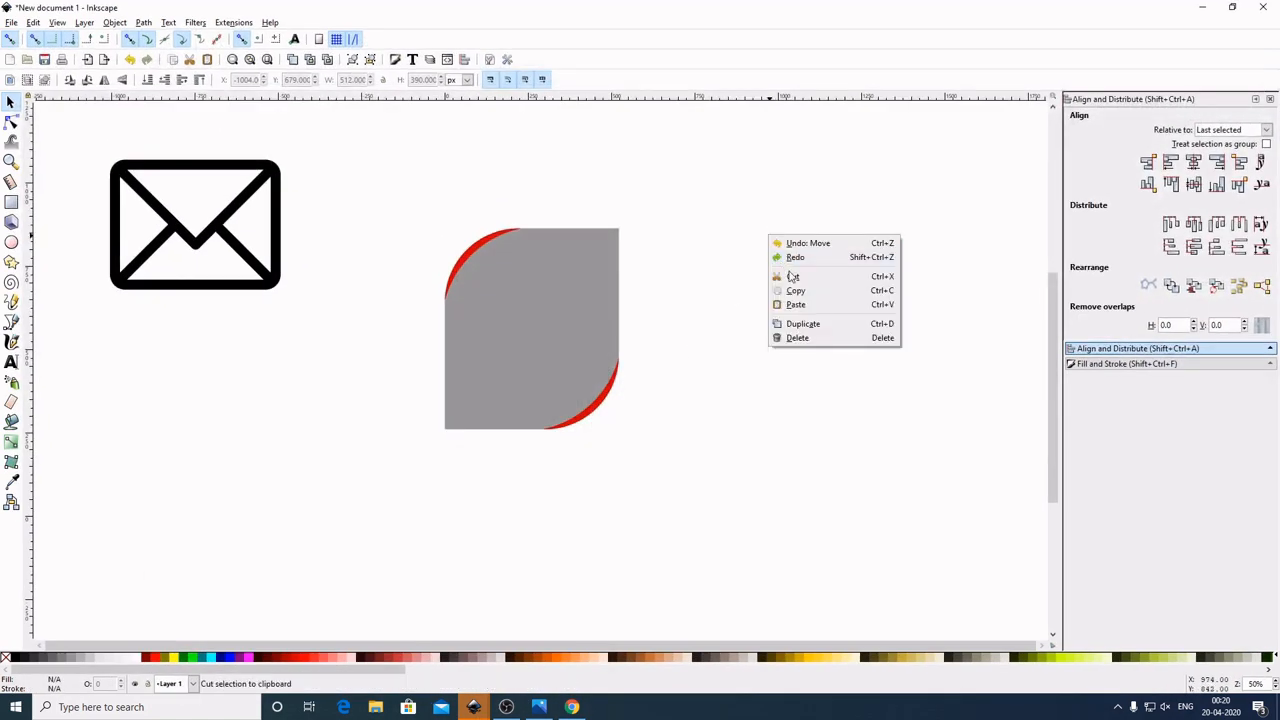
left_click(796, 305)
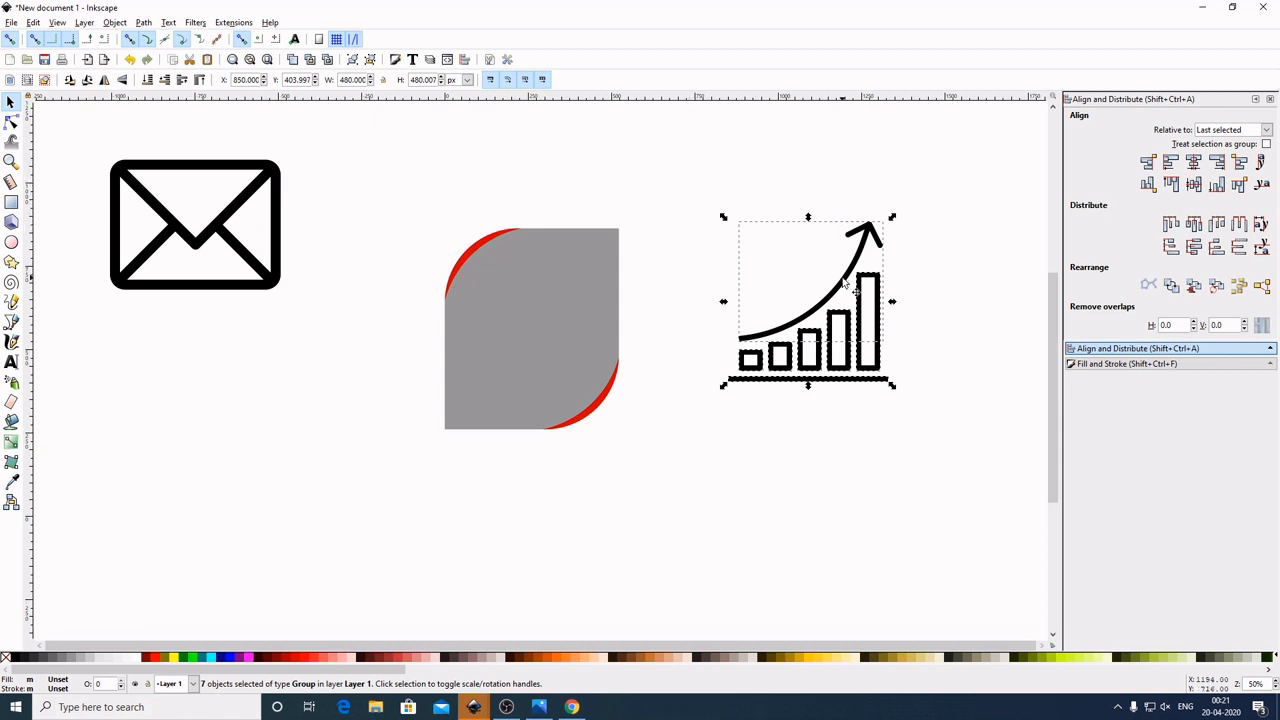
left_click(352, 60)
left_click(876, 468)
Switch to lightbulb.svg, ungroup the GET INSPIRED card and deselect its parts
left_click(466, 700)
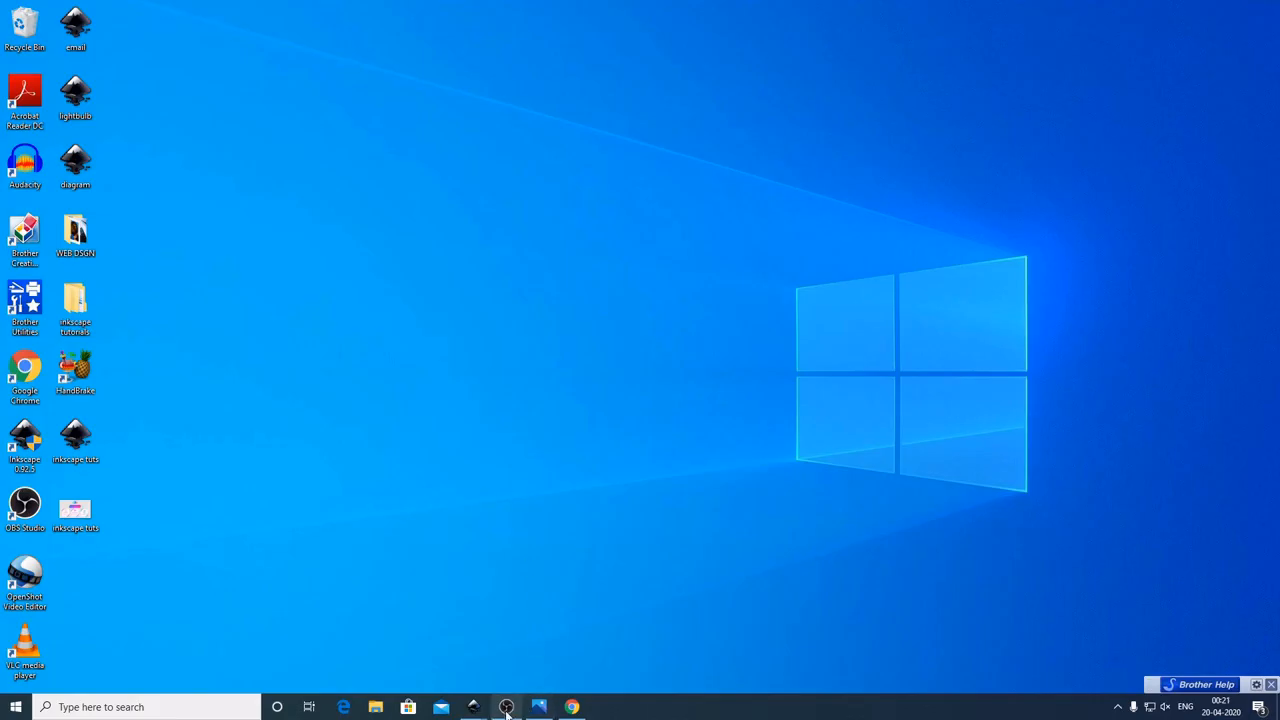
mouse_move(478, 710)
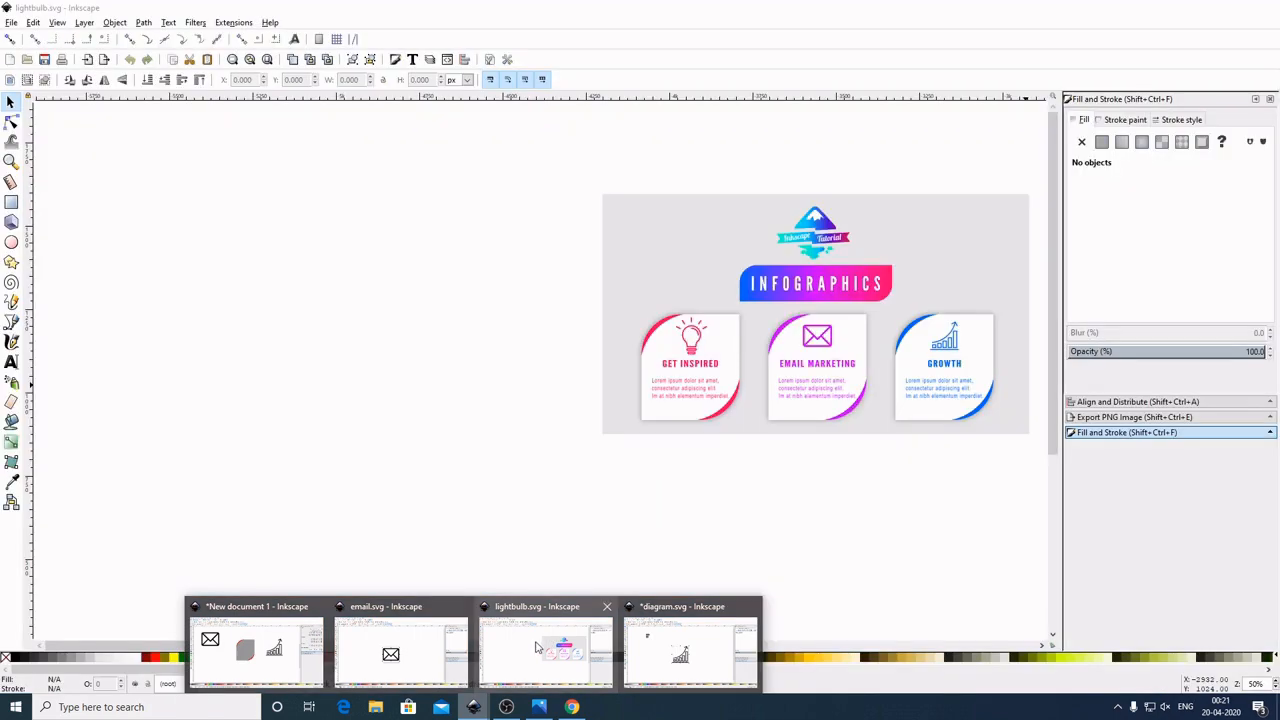
left_click(538, 648)
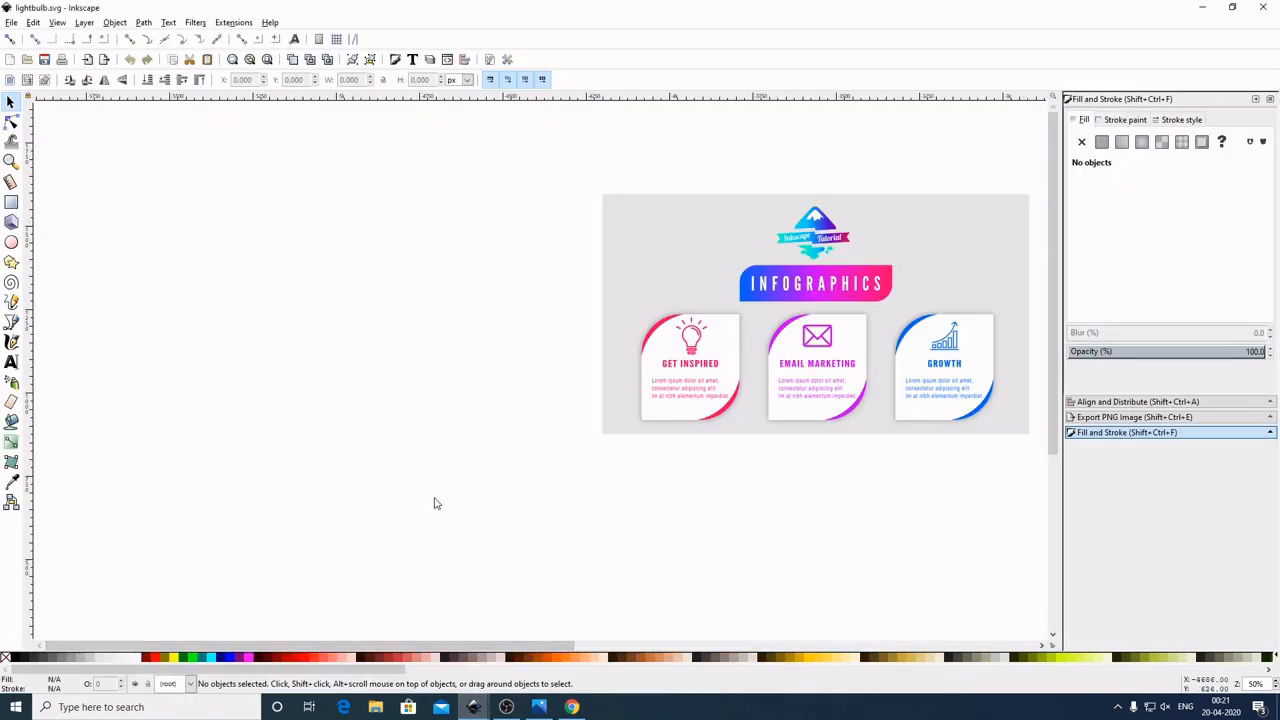
left_click(690, 352)
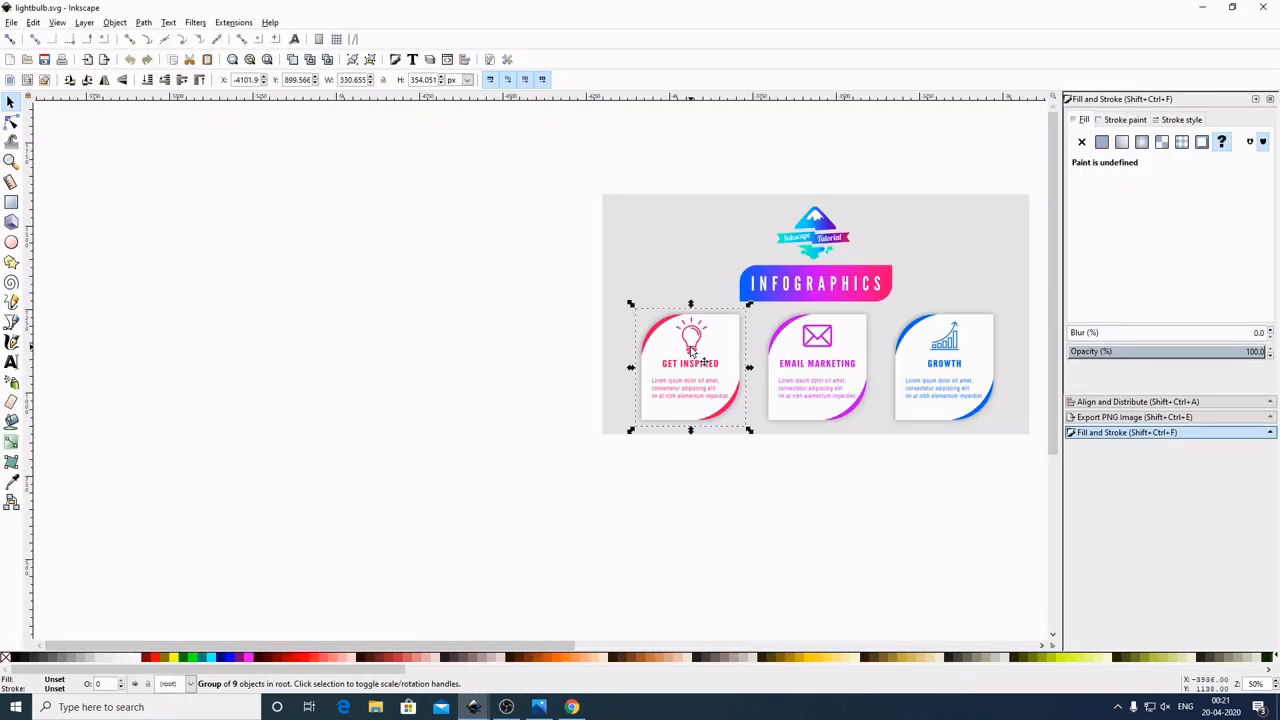
left_click(370, 62)
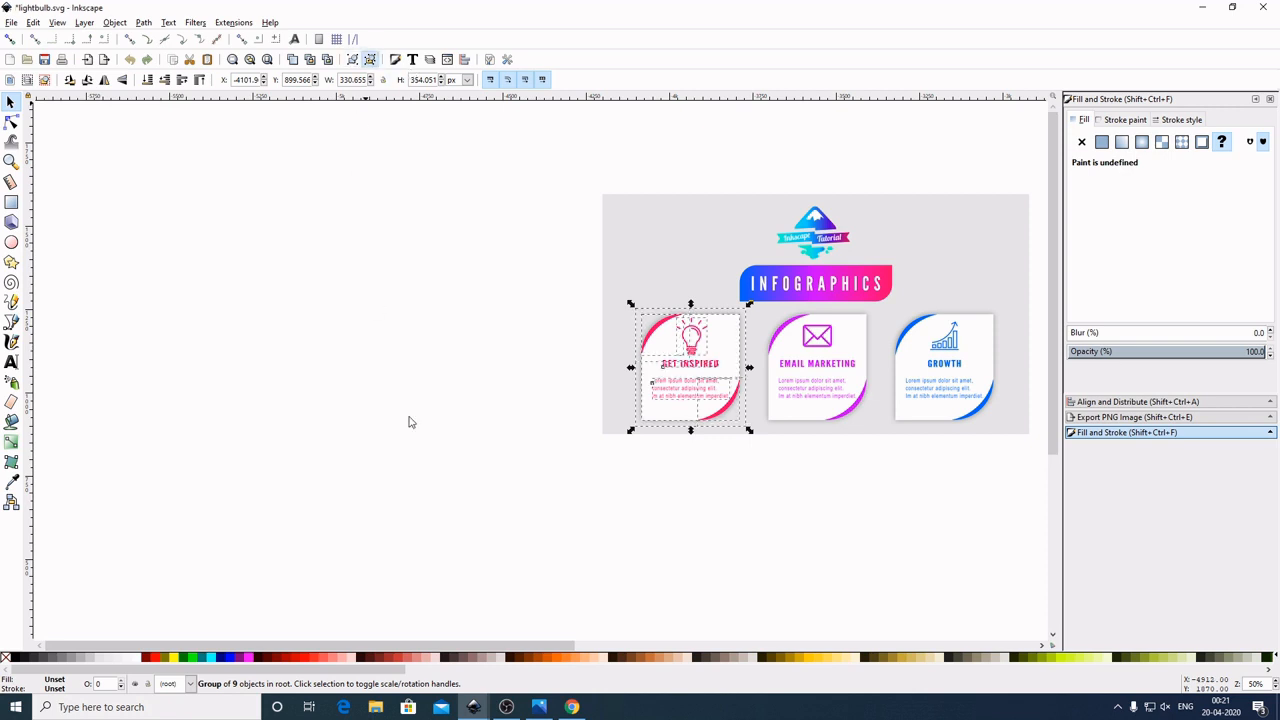
left_click(400, 450)
Copy the pink lightbulb icon and paste it into New document 1 below the envelope, at about X -610, Y 128 px
left_click(695, 352)
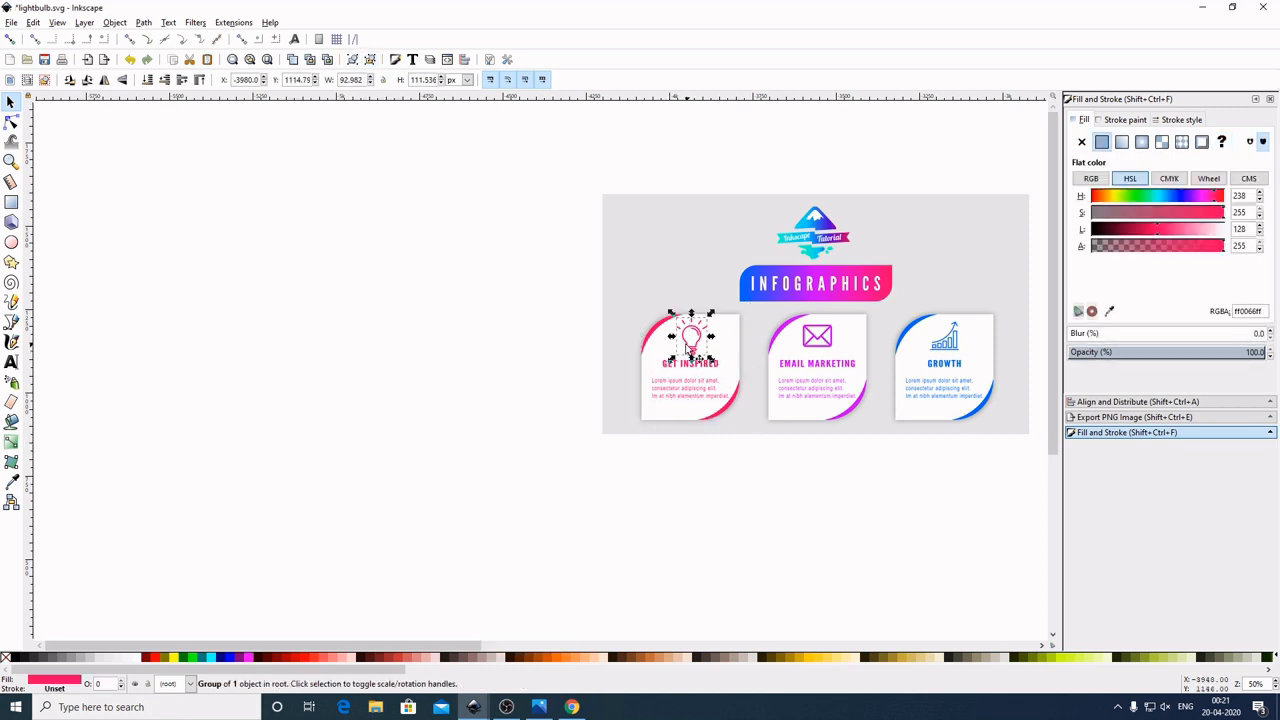
right_click(694, 350)
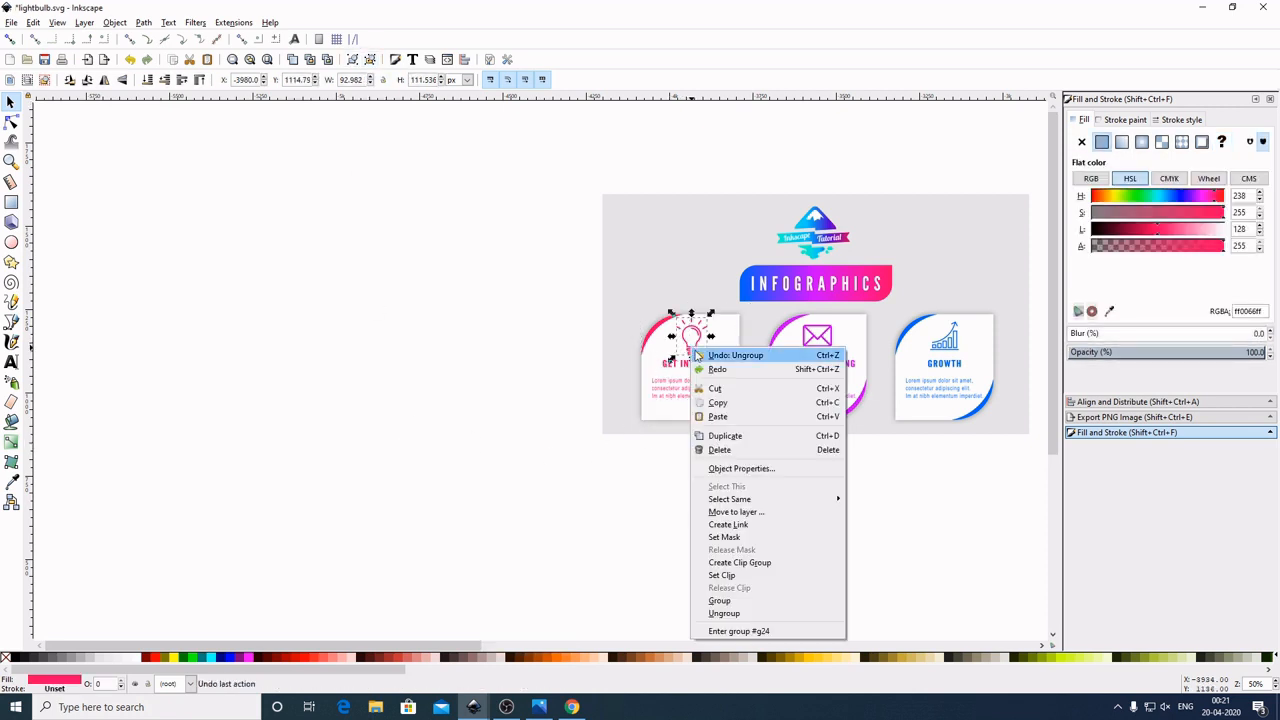
left_click(717, 402)
left_click(475, 707)
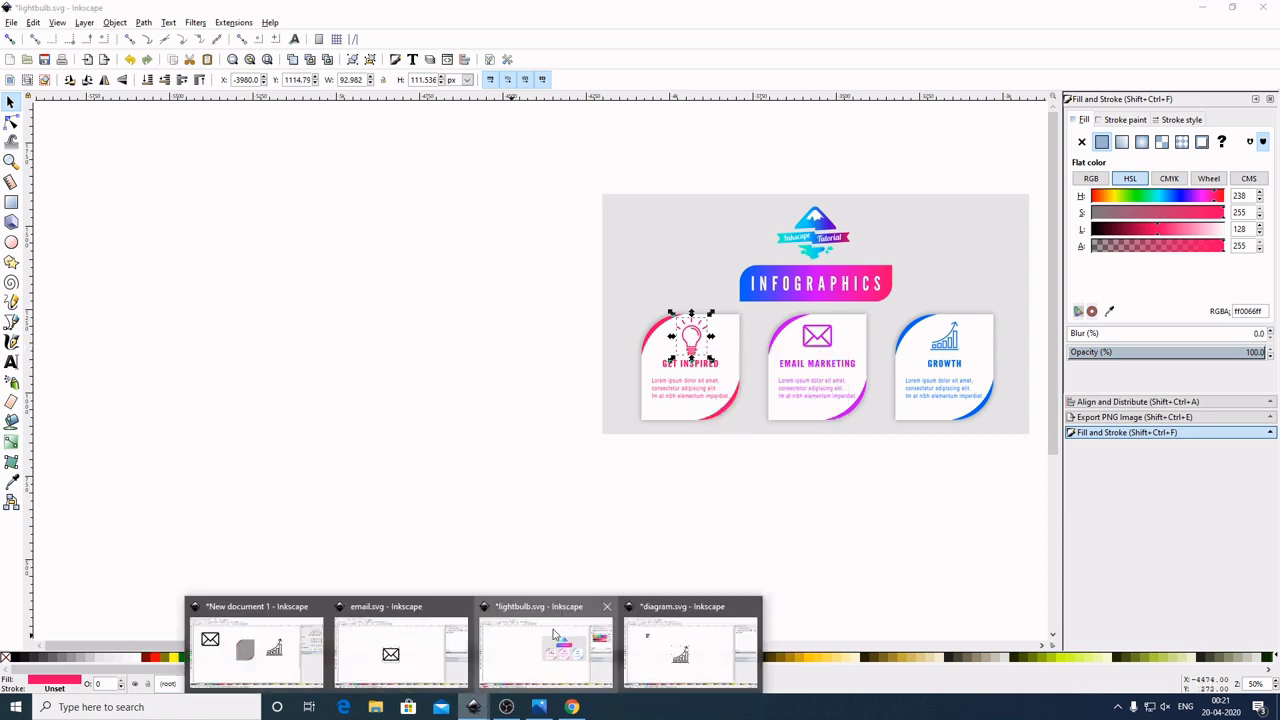
left_click(281, 673)
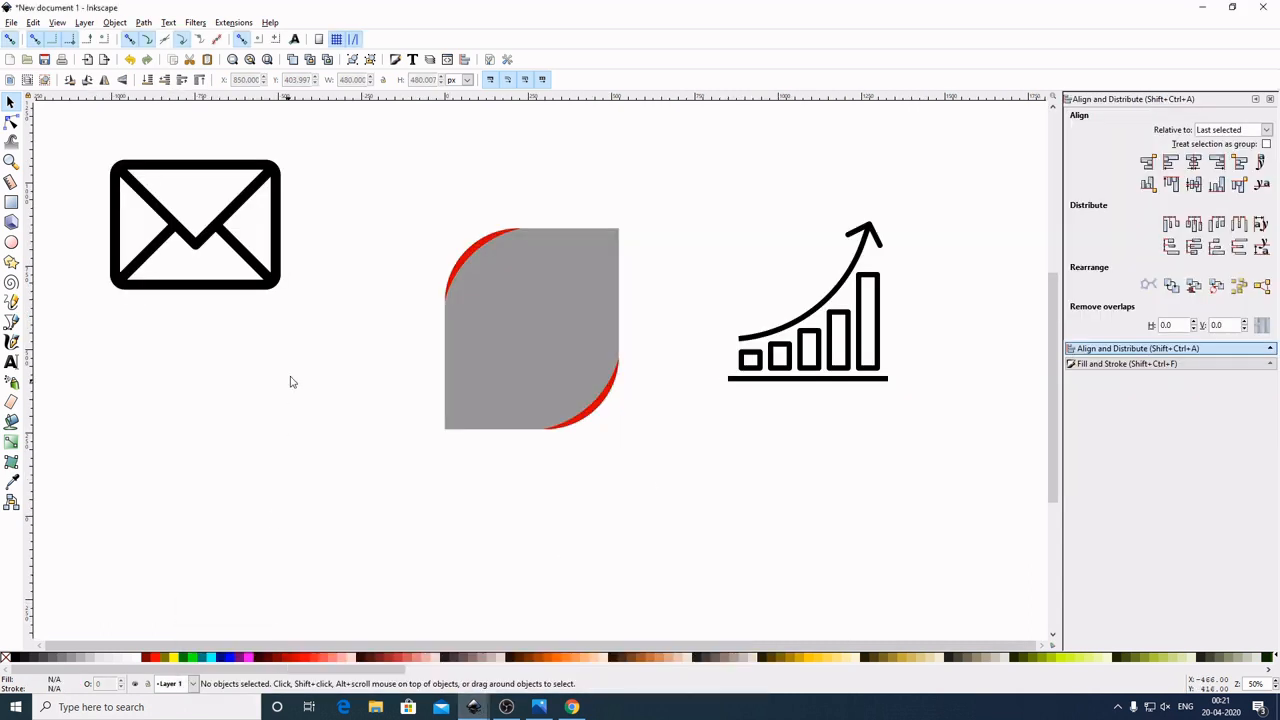
right_click(228, 388)
left_click(256, 455)
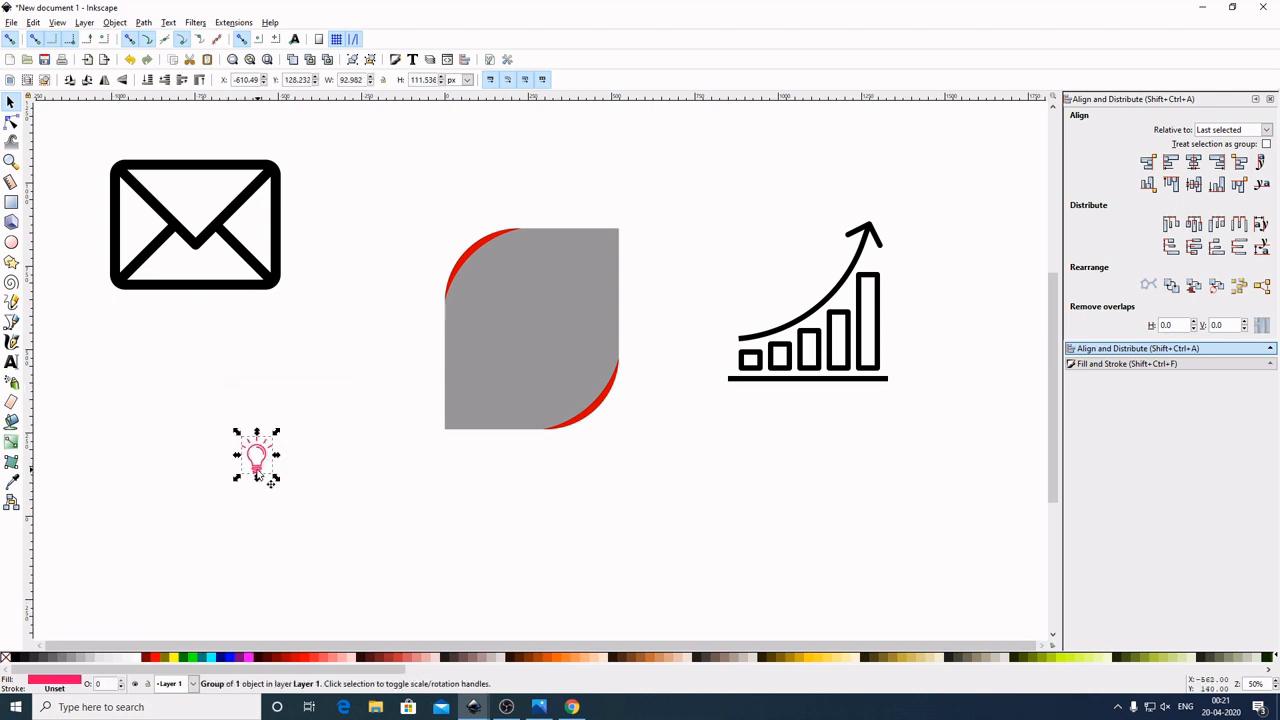
left_click(845, 470)
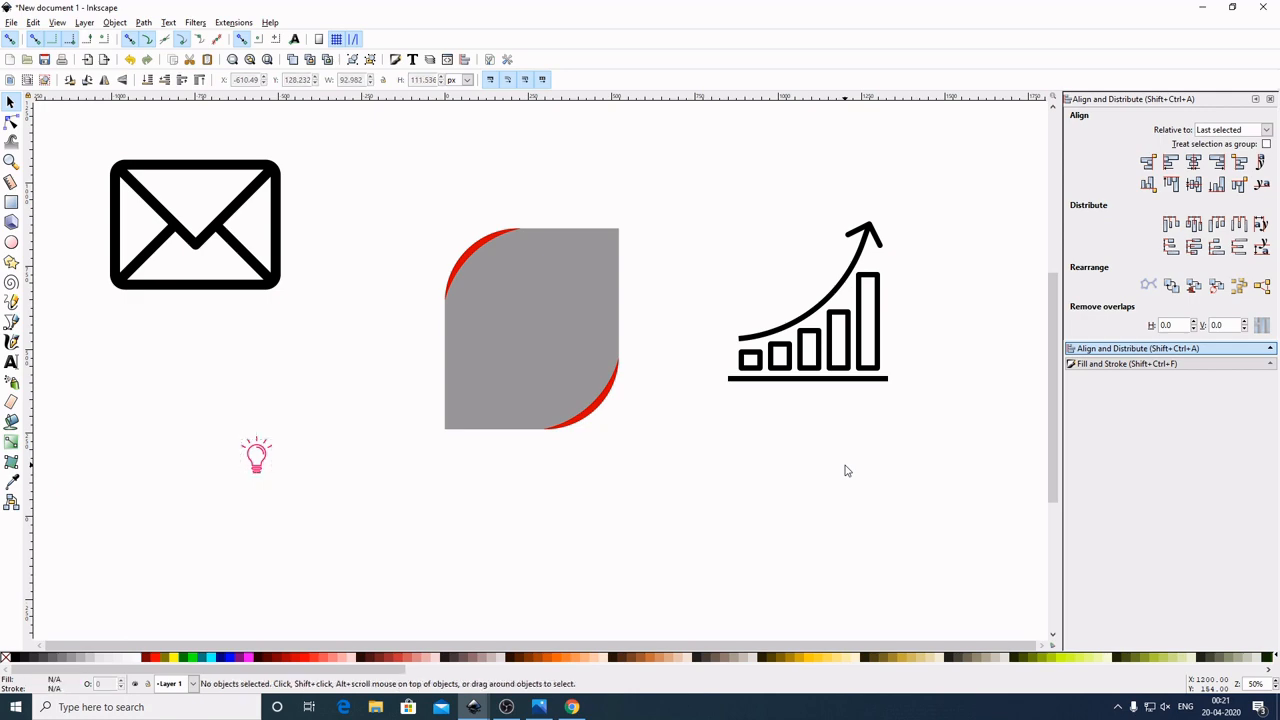
Close the email.svg, lightbulb.svg and diagram.svg windows, discarding the changes to lightbulb.svg
mouse_move(473, 706)
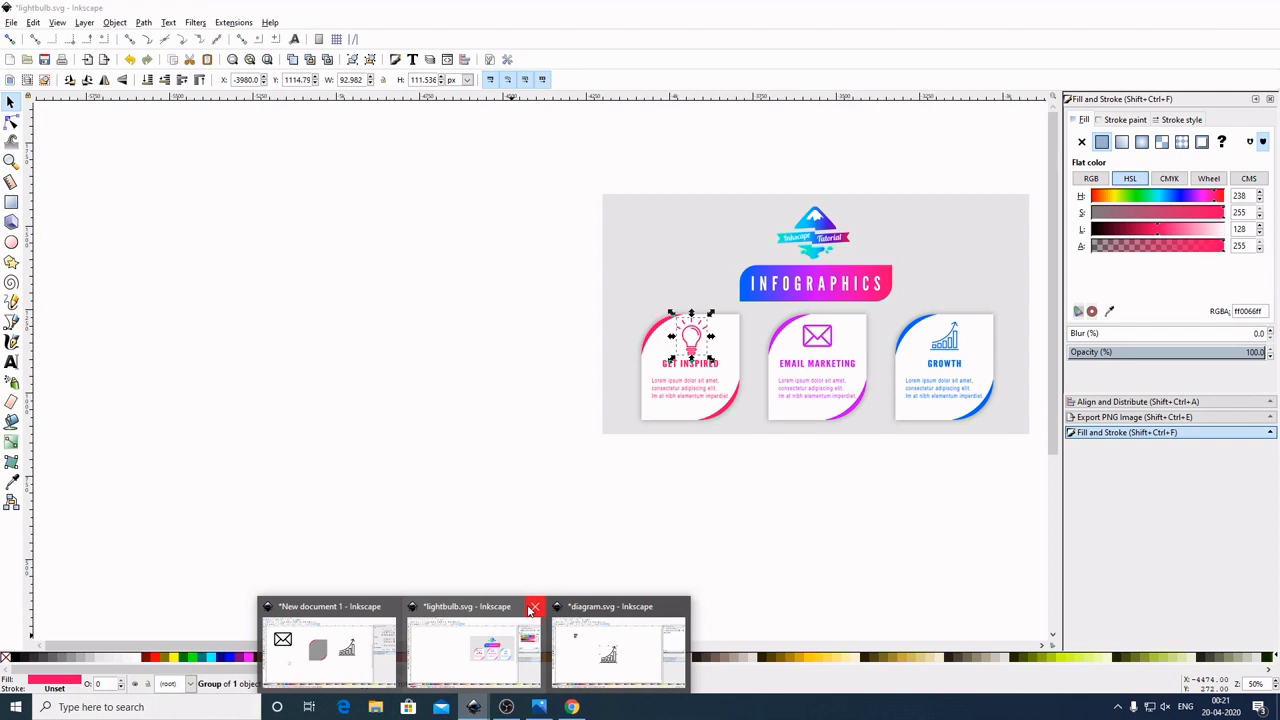
left_click(533, 607)
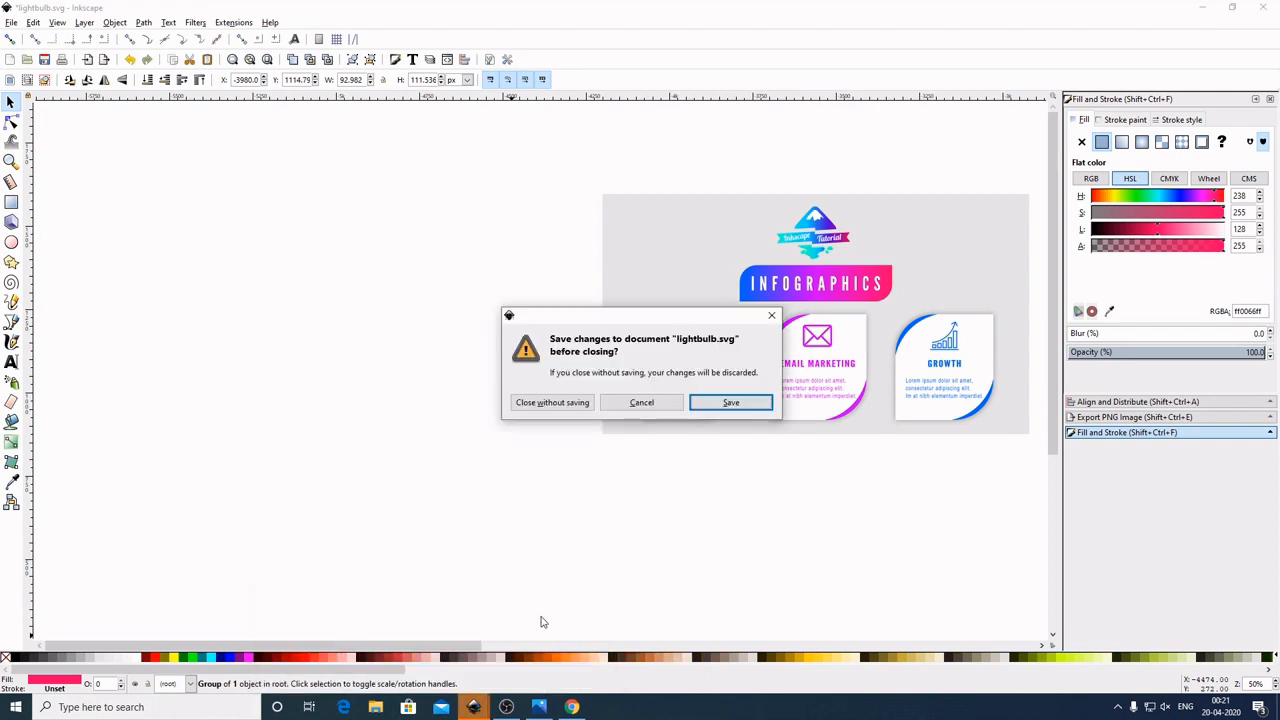
left_click(553, 402)
mouse_move(473, 706)
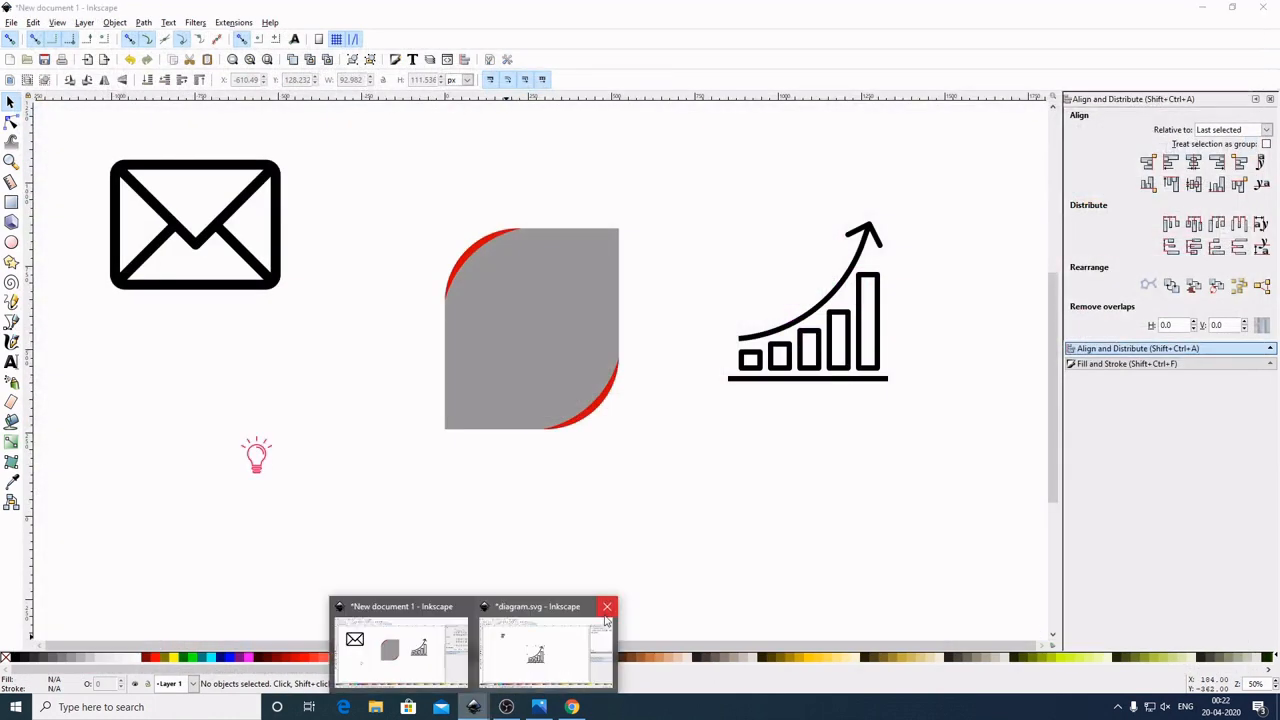
left_click(607, 607)
left_click(53, 96)
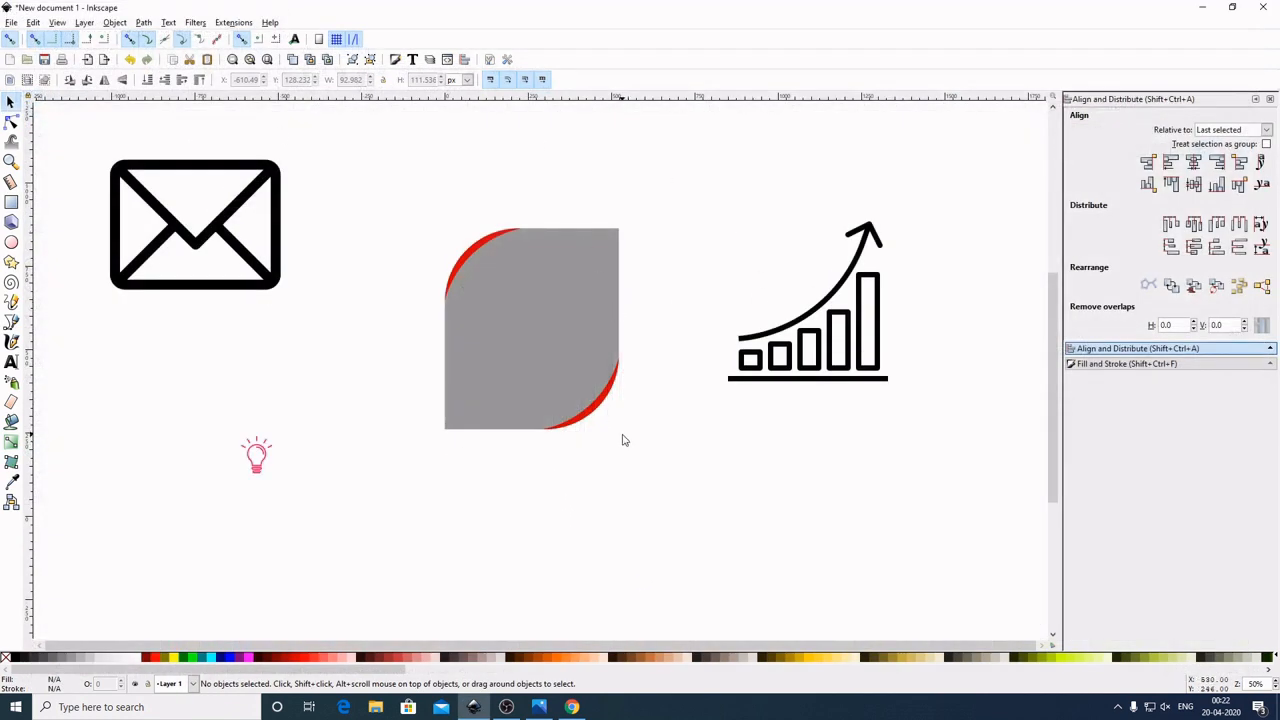
Move the lightbulb onto the upper part of the gray shape, at about X 228, Y 692 px, and turn off snapping
left_click(257, 476)
left_click_drag(257, 476, 544, 276)
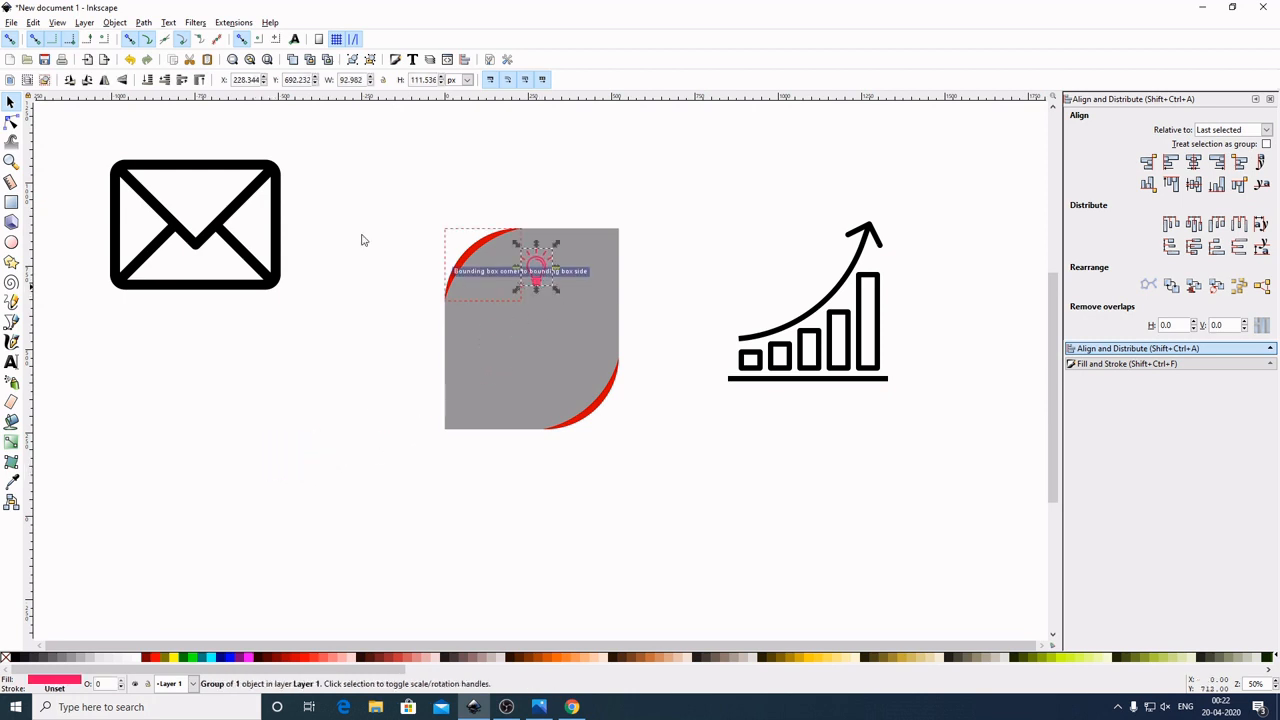
left_click(11, 40)
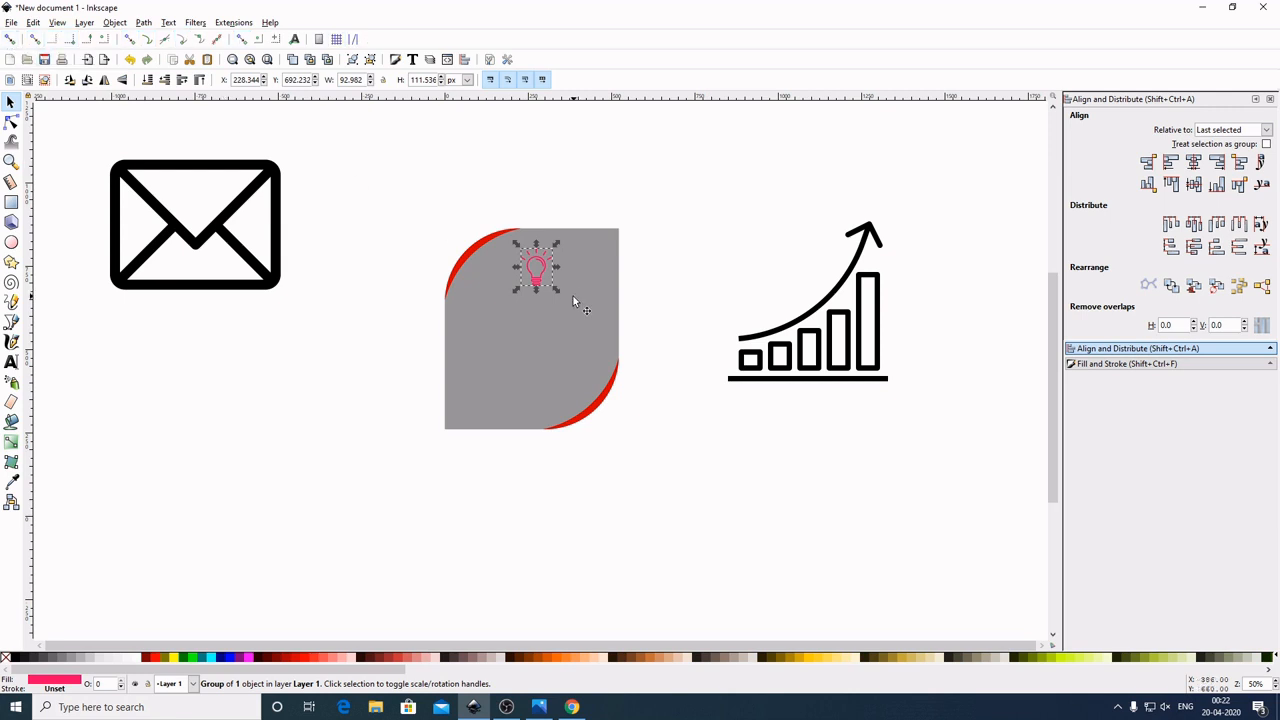
Enlarge the lightbulb to about 163 by 196 px within the upper part of the gray shape and deselect it
left_click_drag(561, 294, 584, 303)
left_click(537, 300)
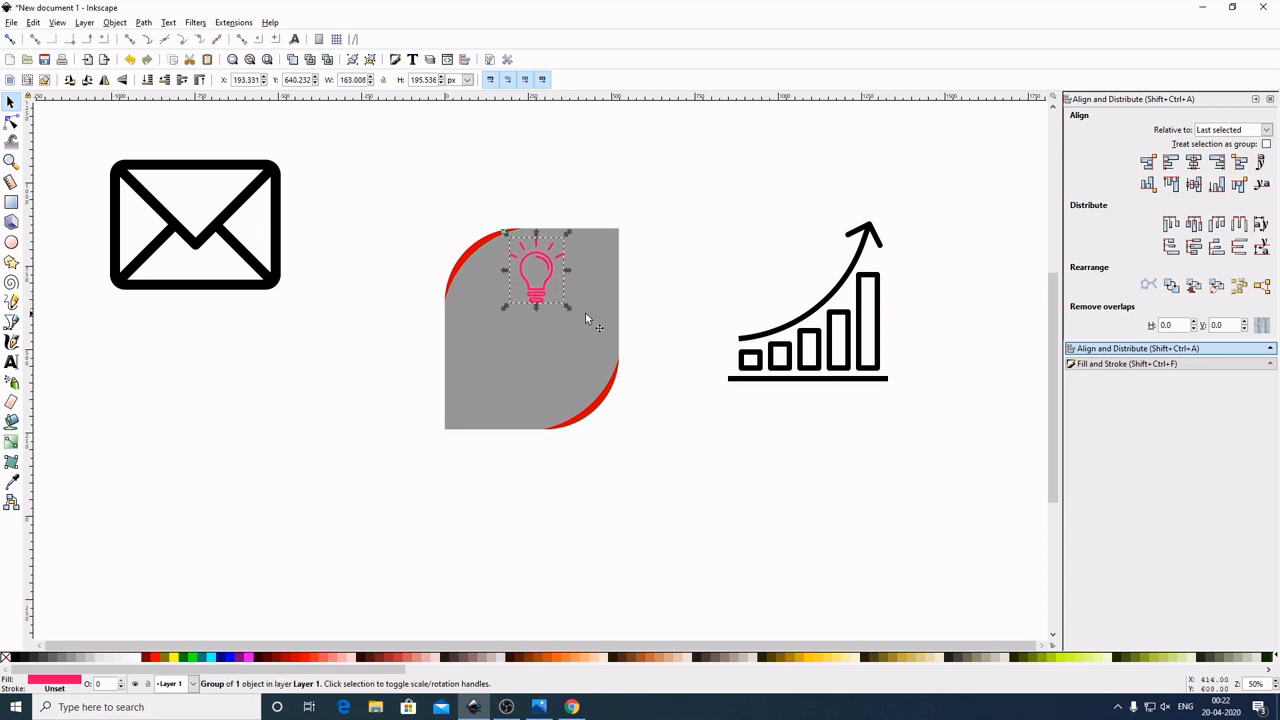
left_click(710, 181)
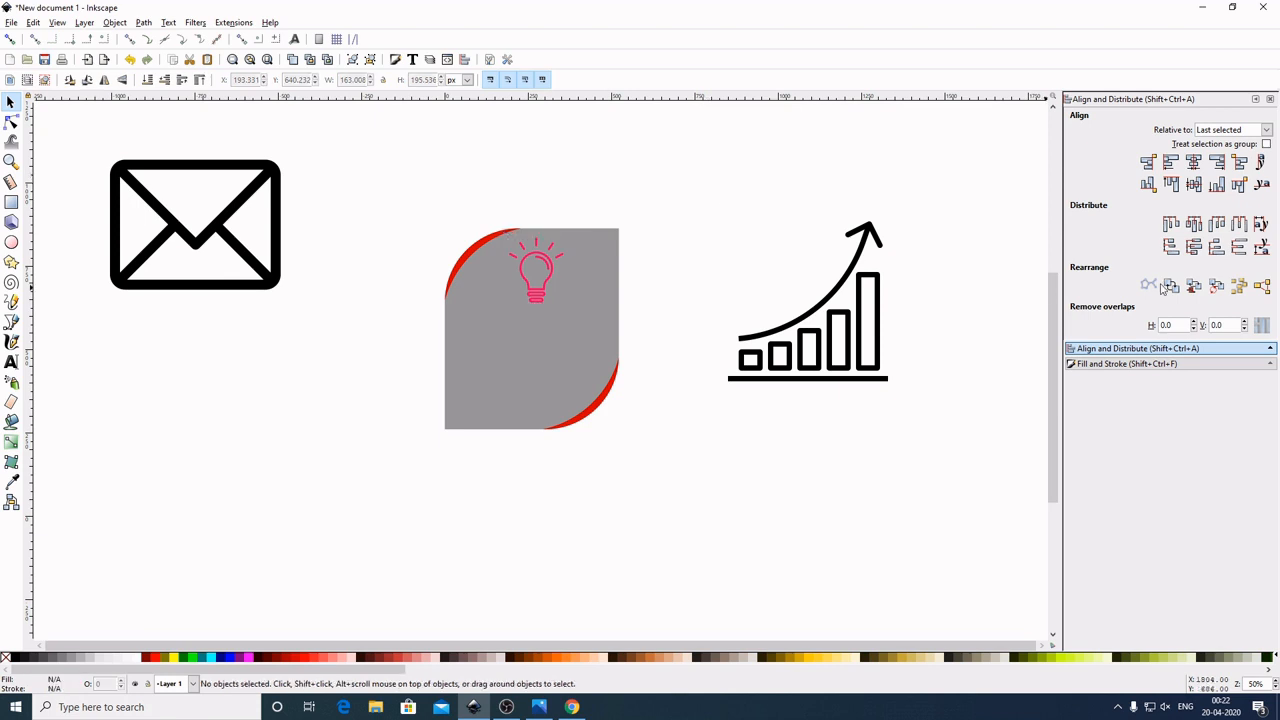
Add the text "GET INSPIRED" on the empty canvas below the envelope and select it as an object
left_click(11, 363)
left_click(185, 452)
type("GET INSPIRED")
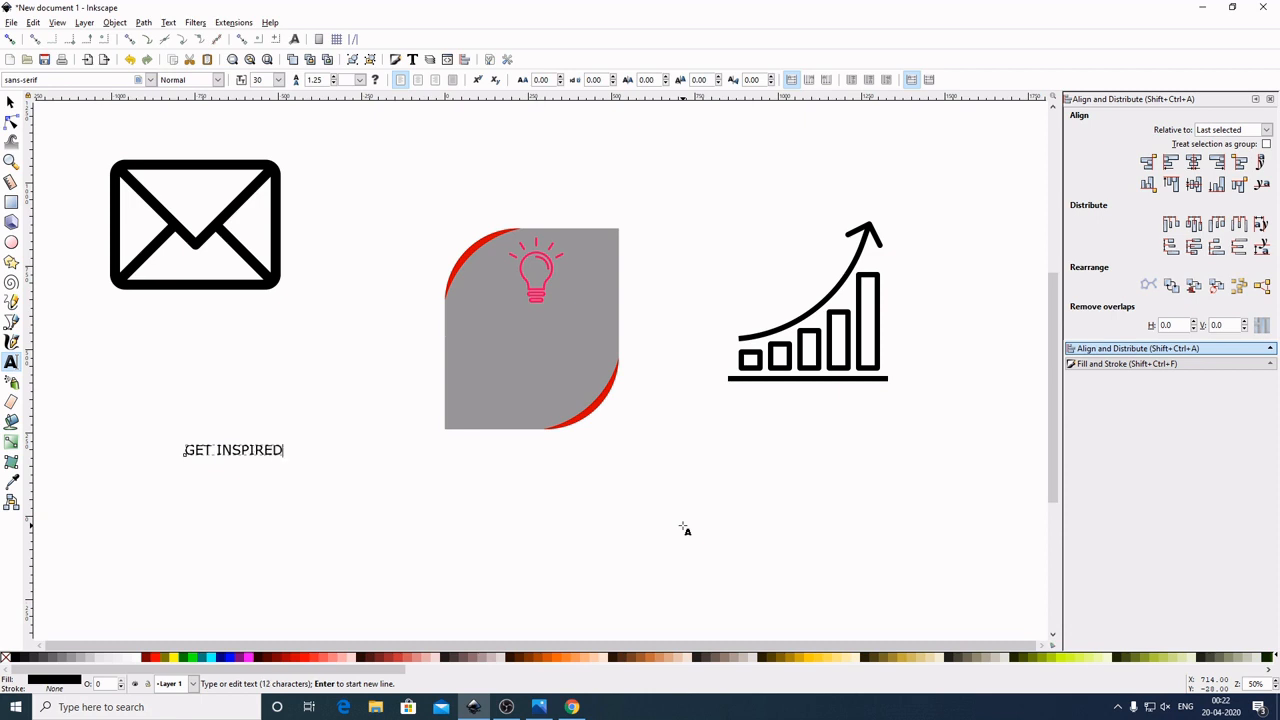
left_click(11, 101)
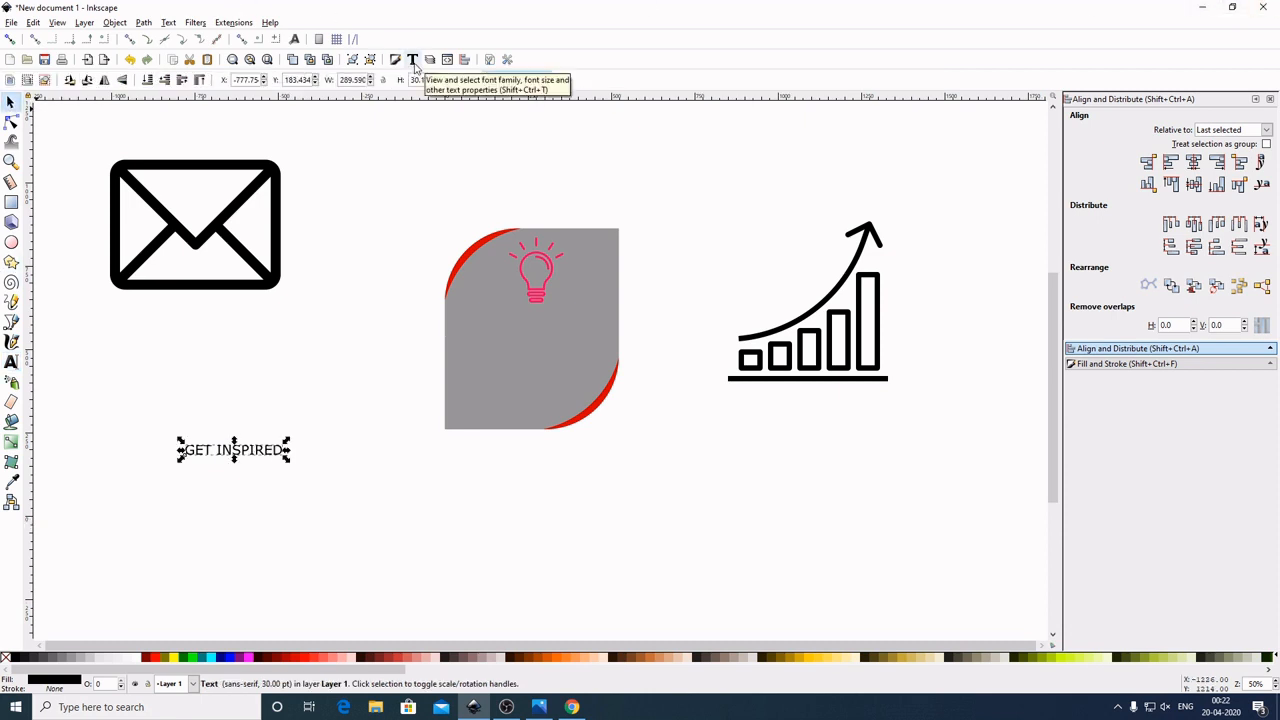
Change the font of the GET INSPIRED text to League Gothic
left_click(413, 60)
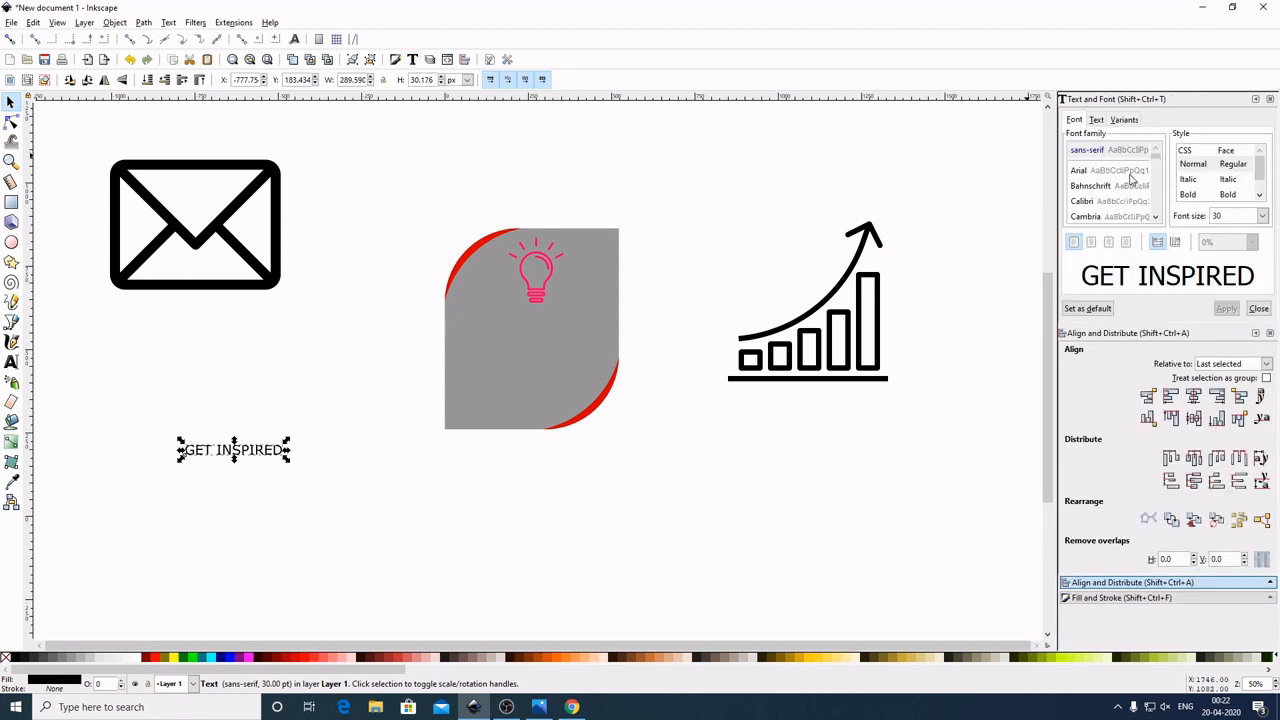
scroll(1128, 178, "down", 3)
scroll(1122, 184, "down", 4)
scroll(1122, 184, "down", 6)
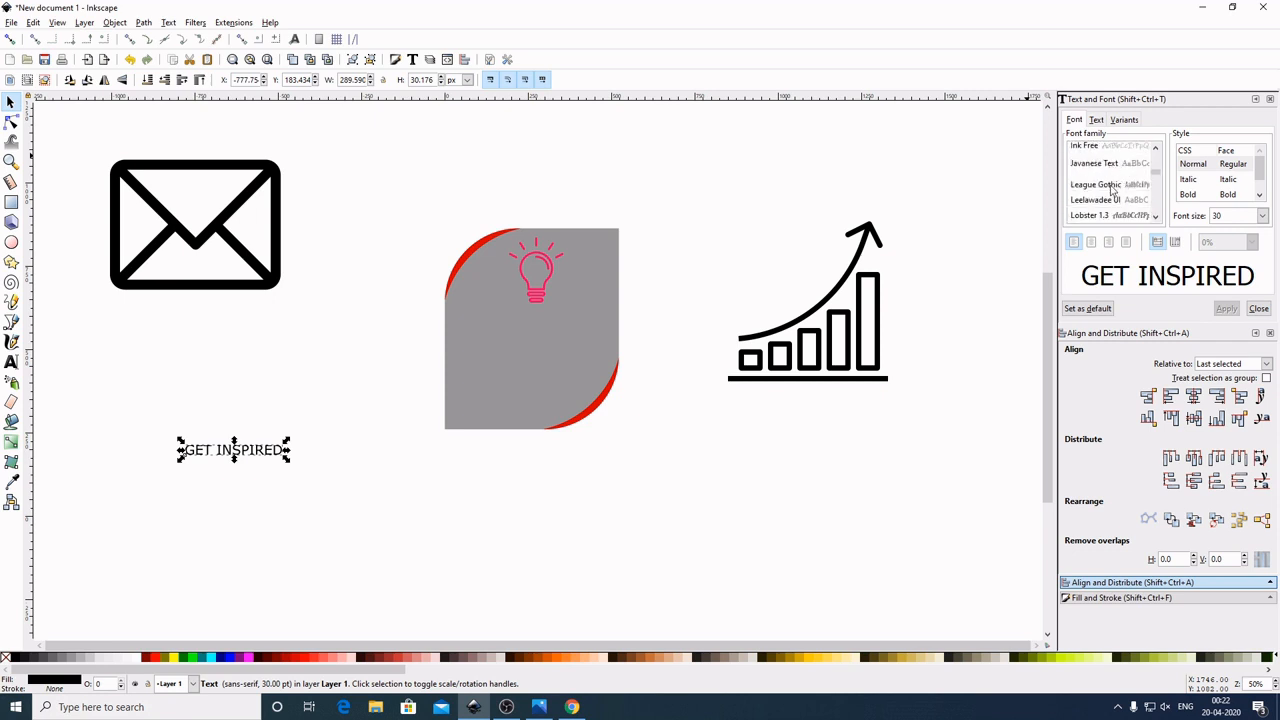
left_click(1110, 187)
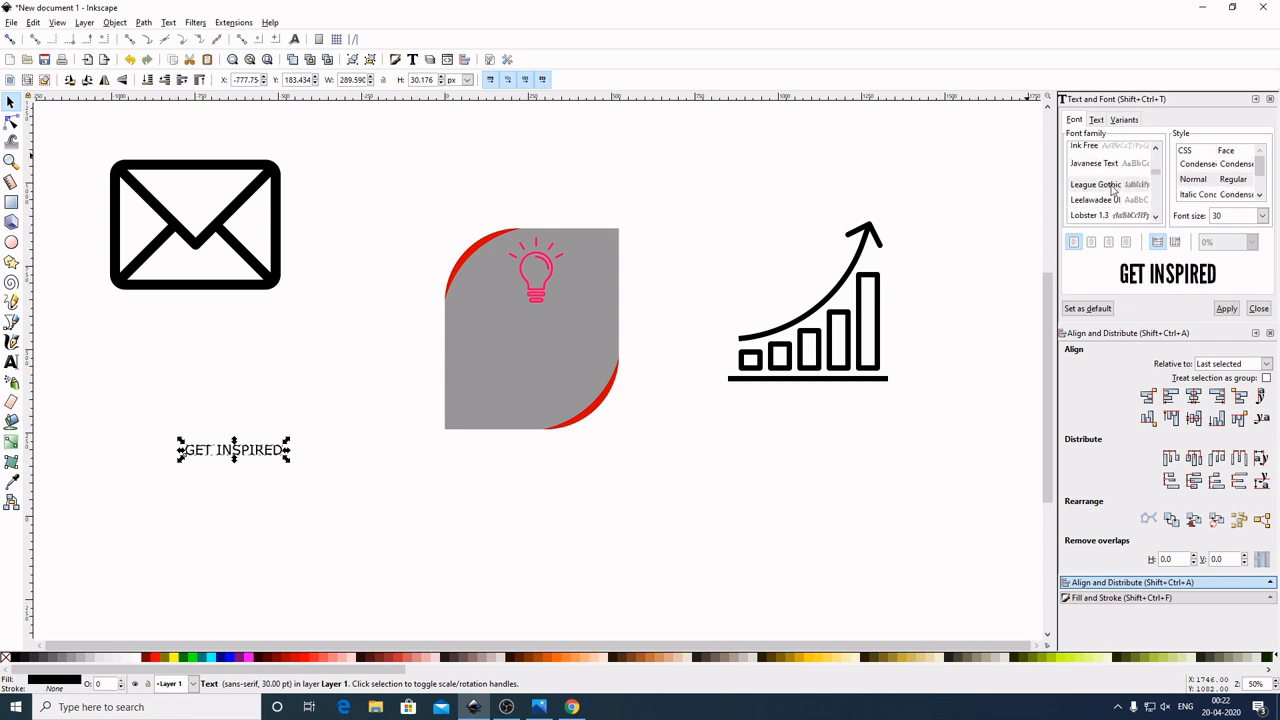
left_click(1227, 309)
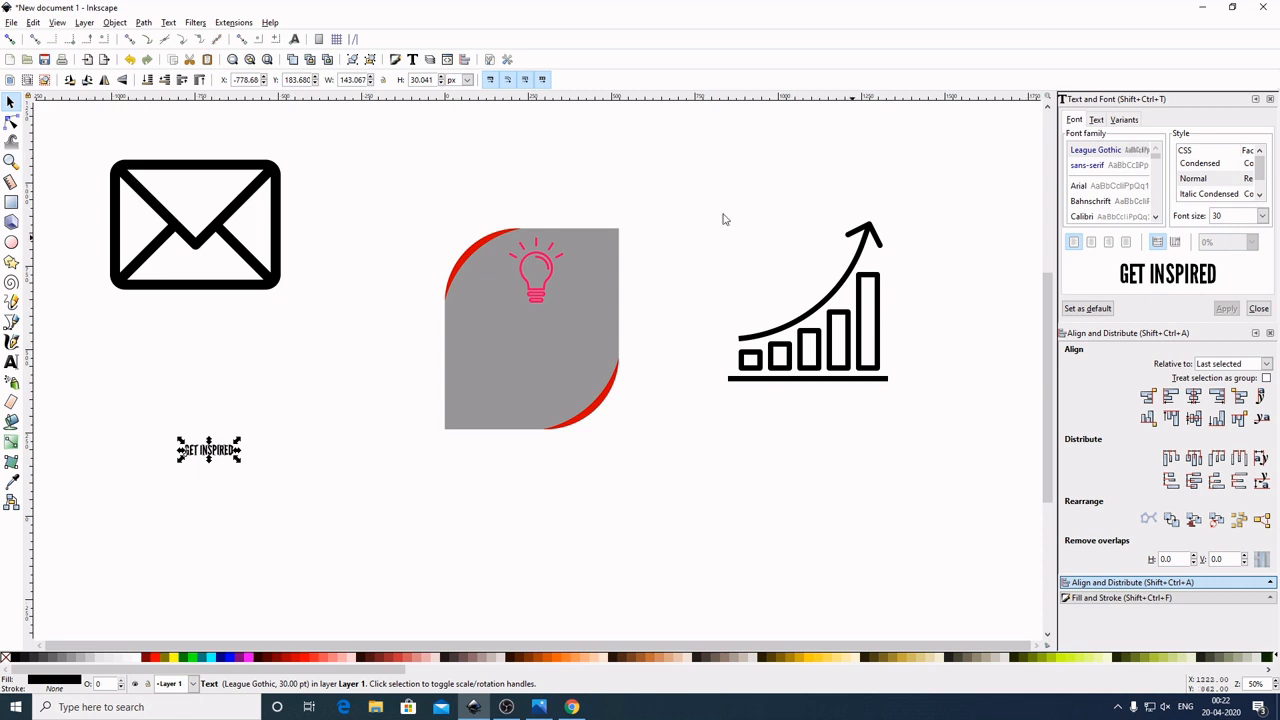
Try a letter spacing of 10 px on the GET INSPIRED text and settle on 7 px
left_click(15, 366)
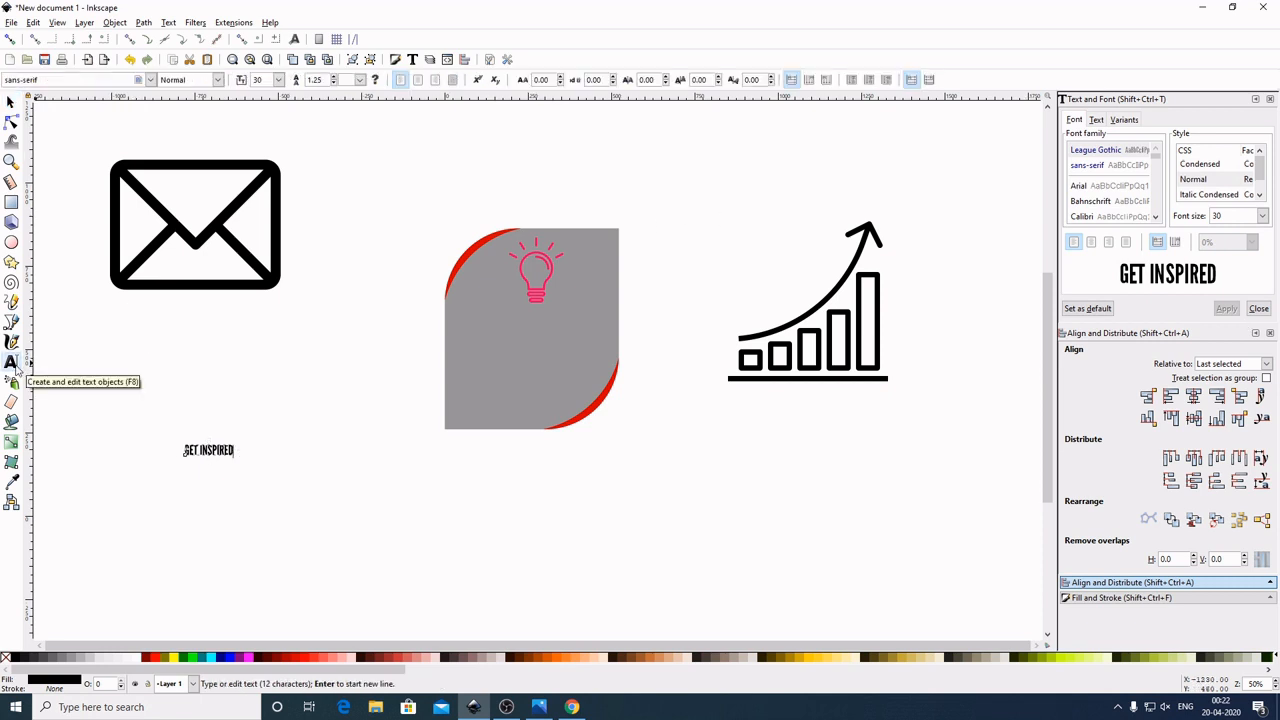
double_click(541, 80)
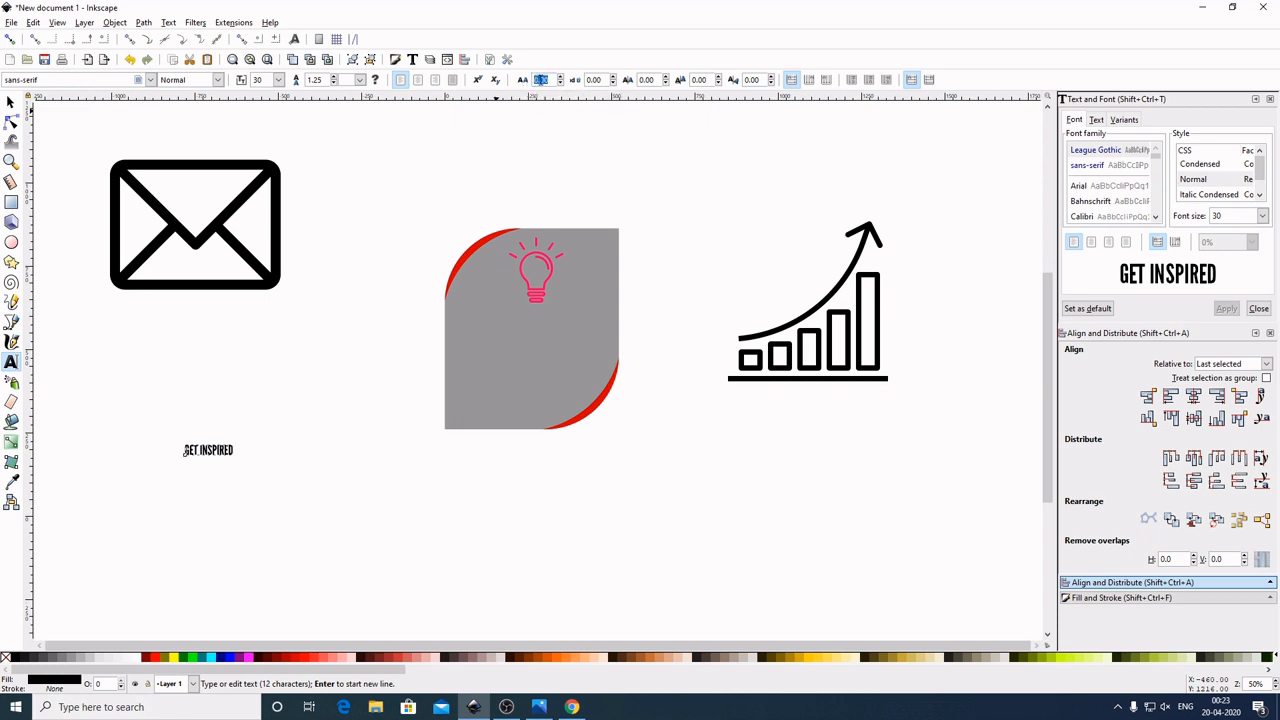
type("10")
key("Return")
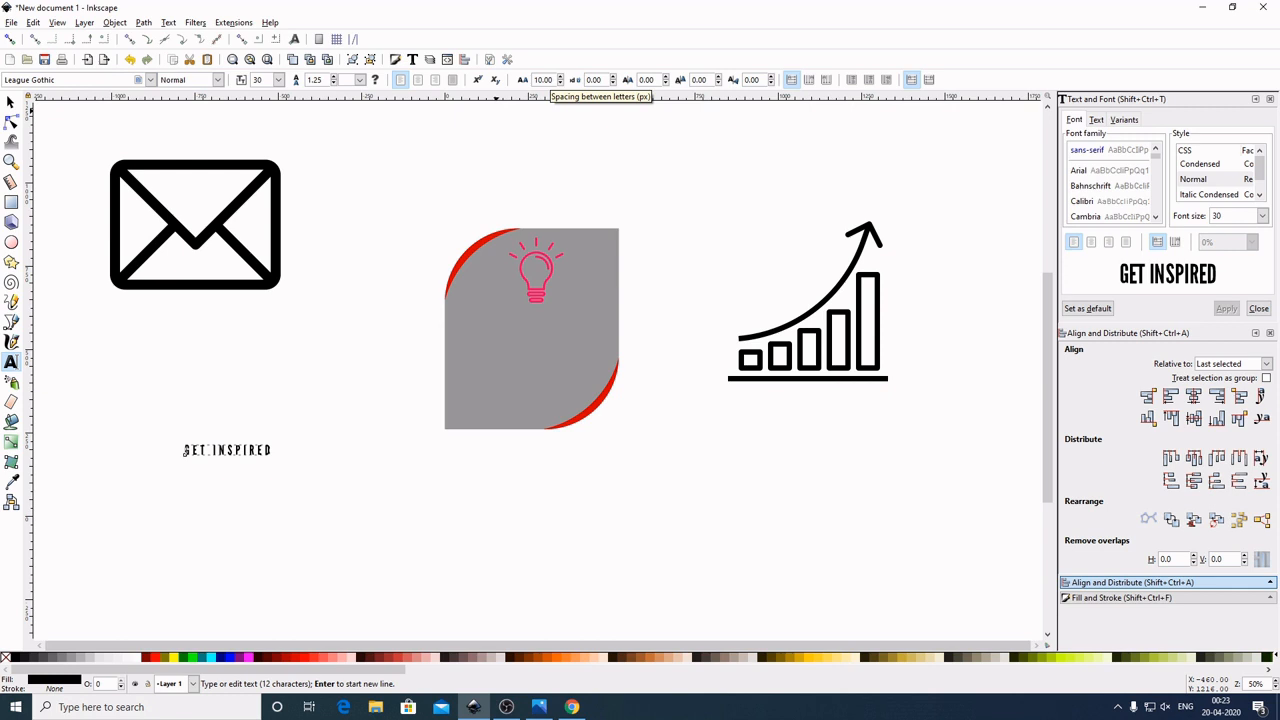
double_click(549, 79)
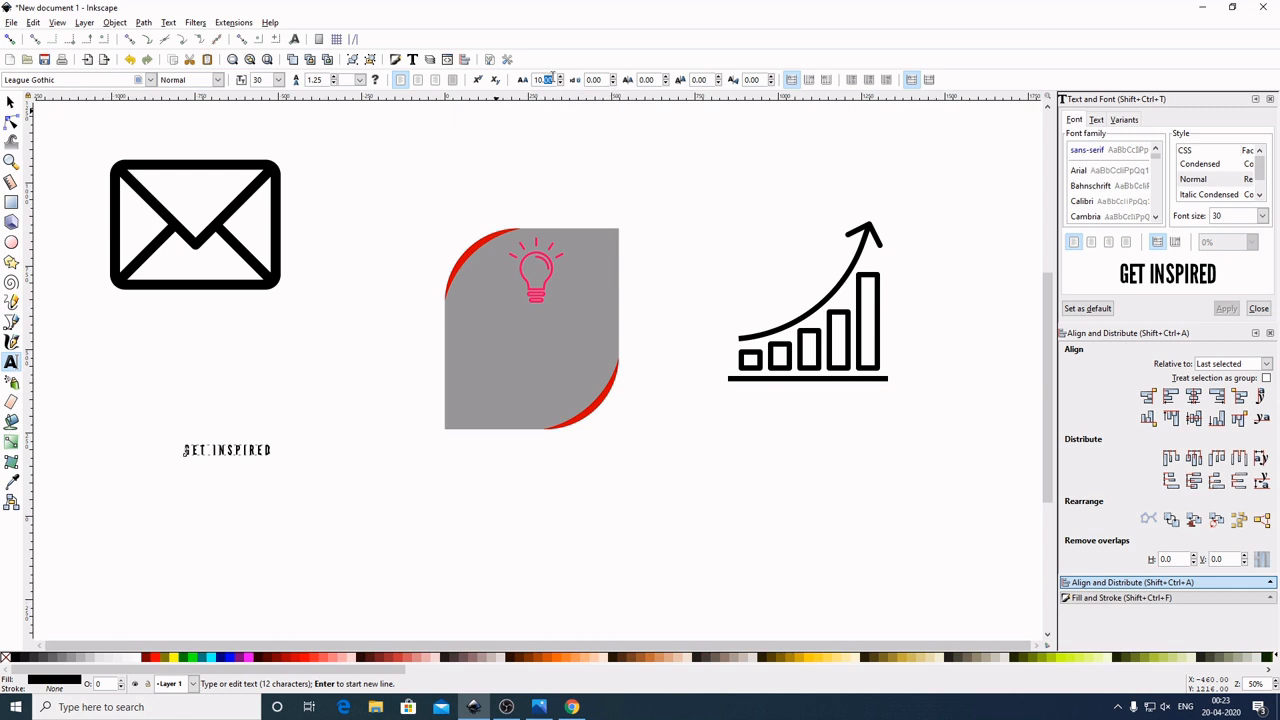
type("7")
key("Return")
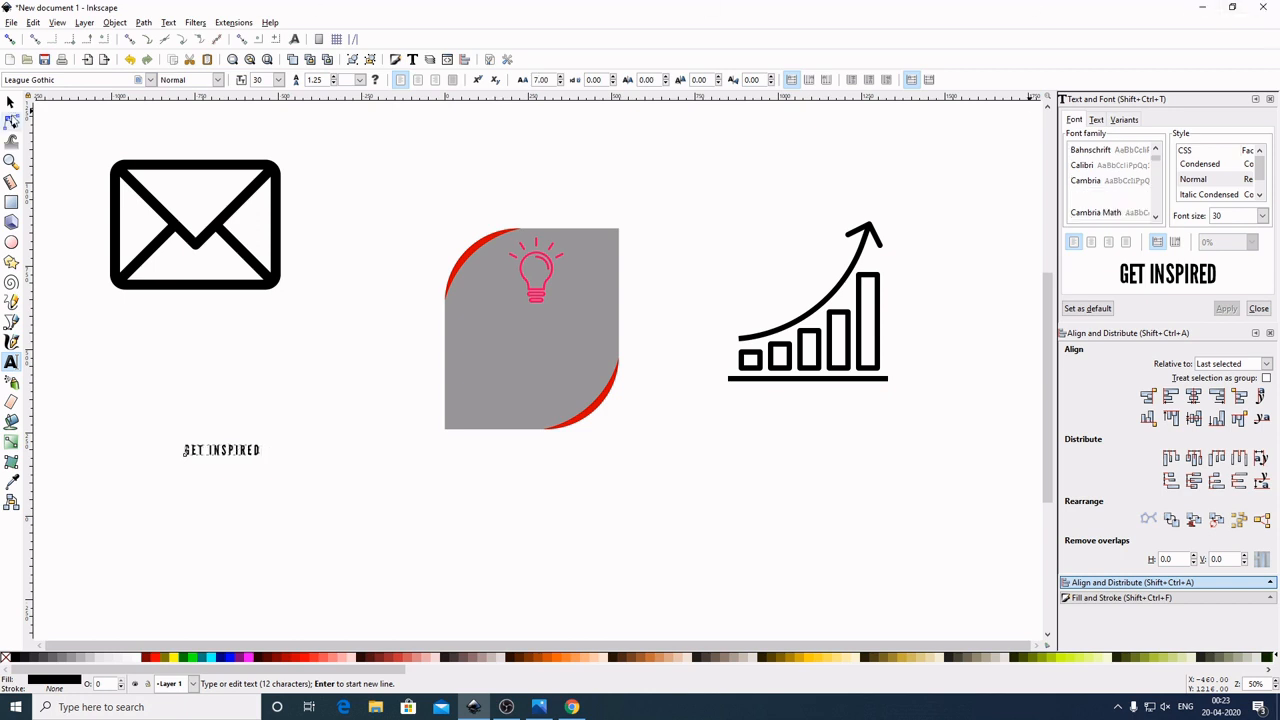
left_click(10, 101)
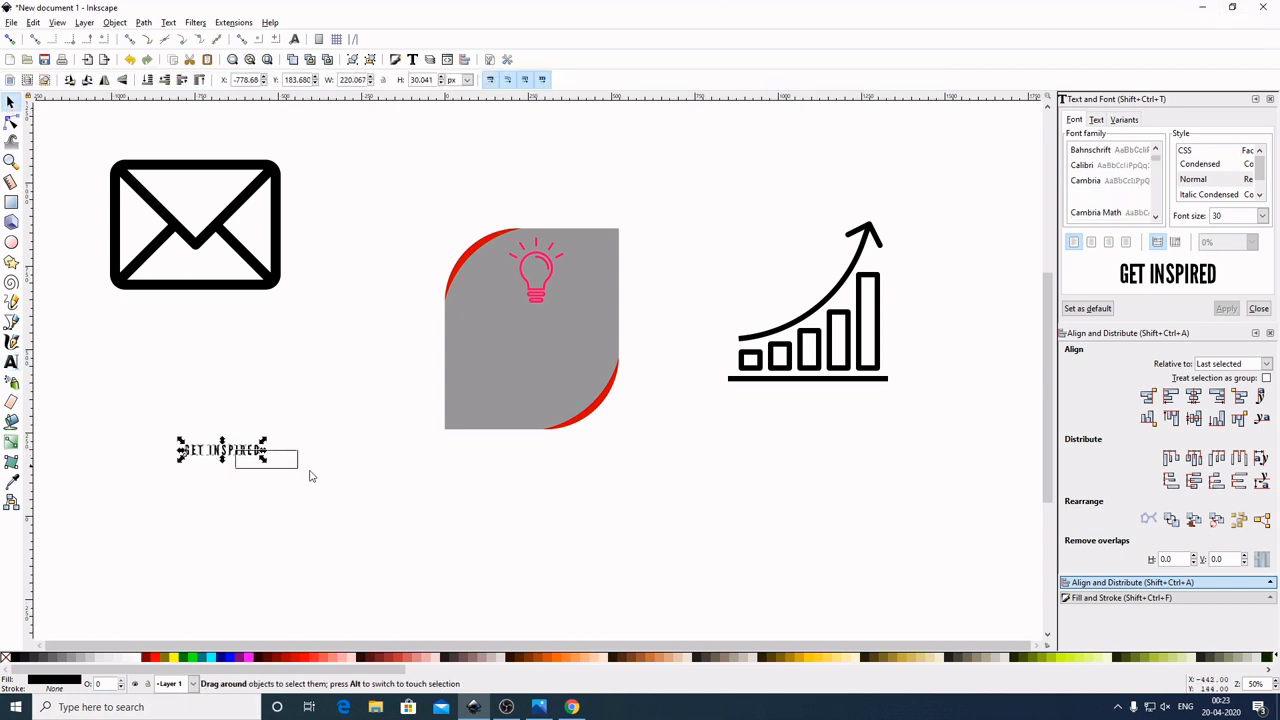
Move the GET INSPIRED text into the gray shape just below the lightbulb and enlarge it to about 324 by 68 px
left_click(282, 468)
left_click(252, 456)
left_click_drag(244, 455, 553, 328)
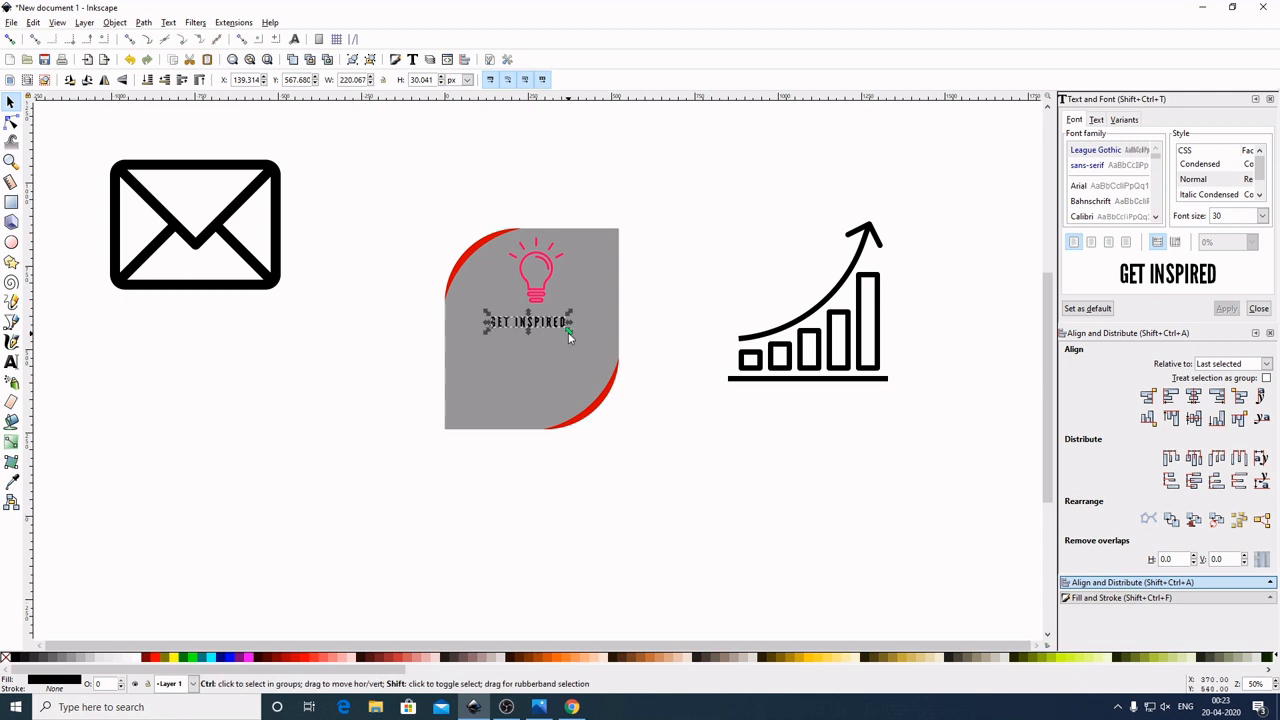
left_click_drag(570, 337, 586, 350)
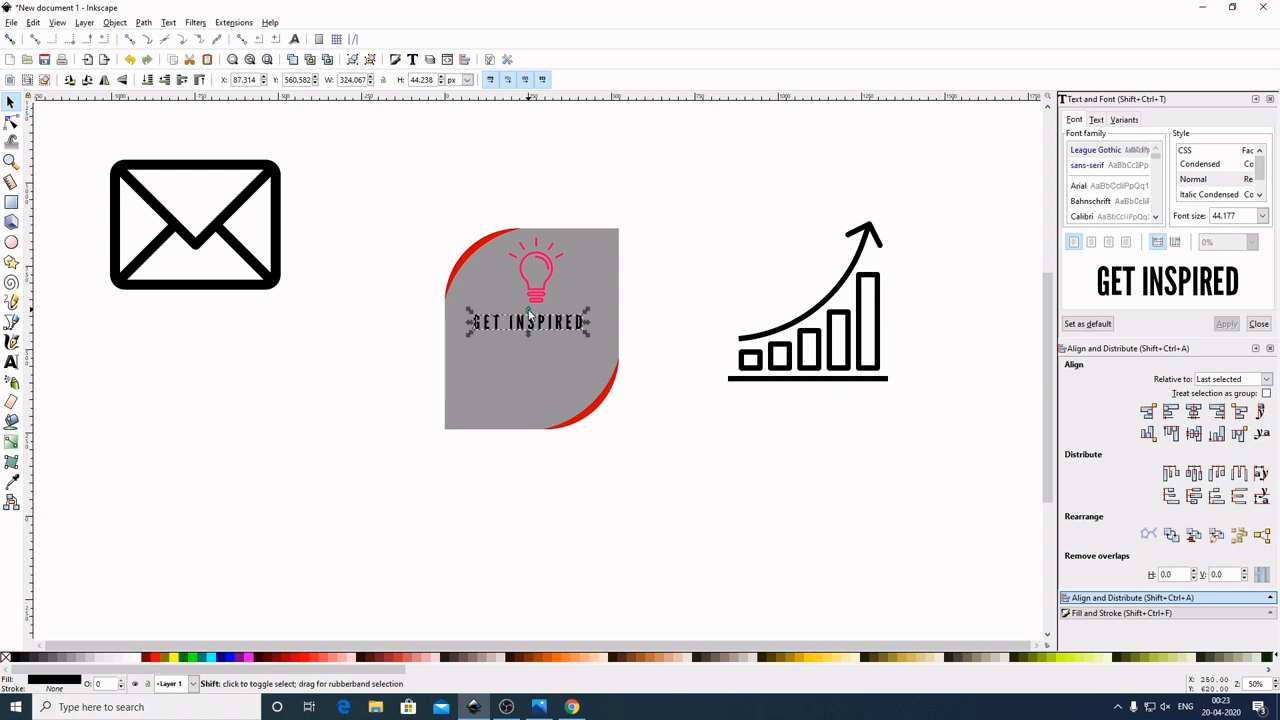
left_click_drag(528, 309, 529, 312)
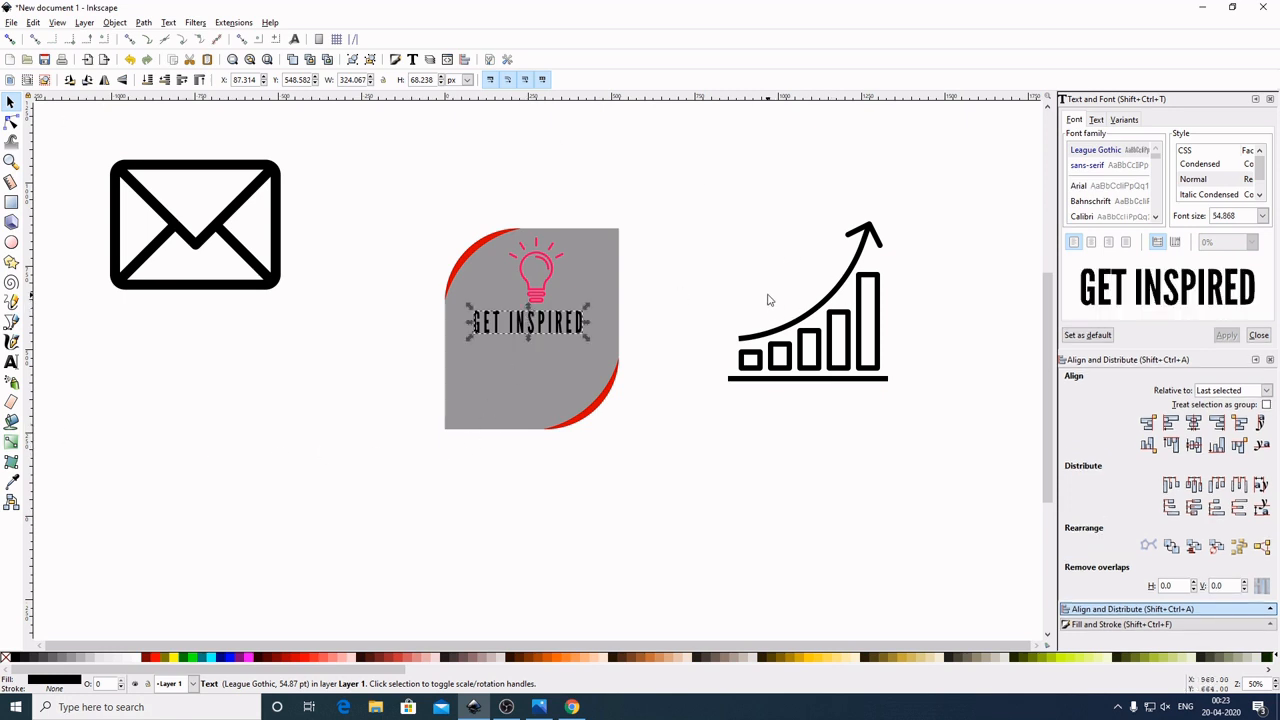
Center the GET INSPIRED text horizontally on the gray shape, aligning relative to the last selected object
left_click(604, 256, "shift")
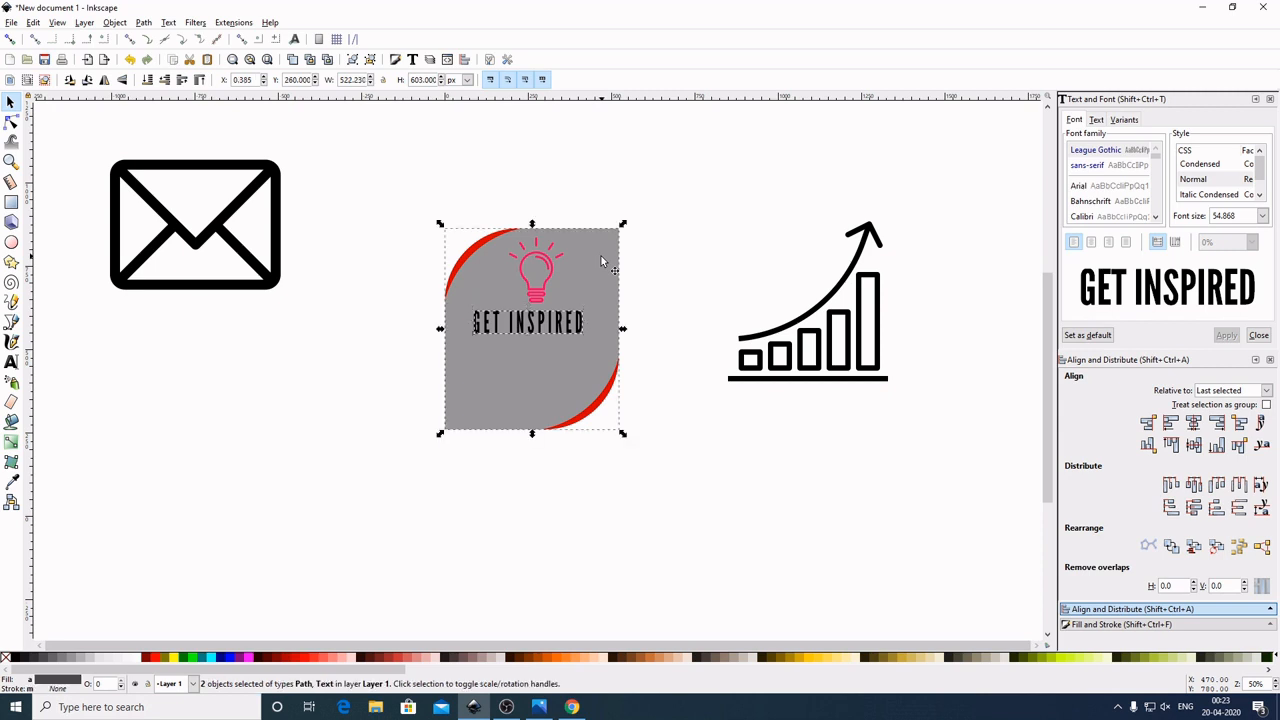
left_click(1193, 424)
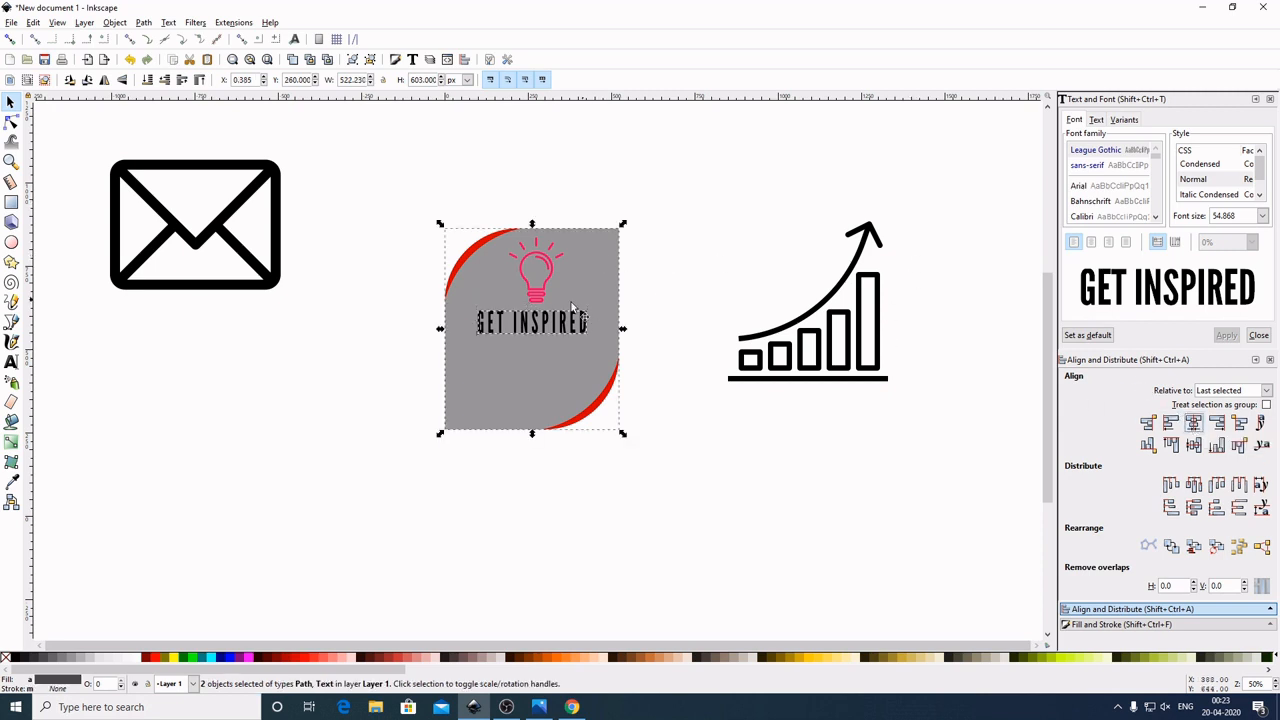
Select the lightbulb icon inside the gray shape
left_click(540, 293)
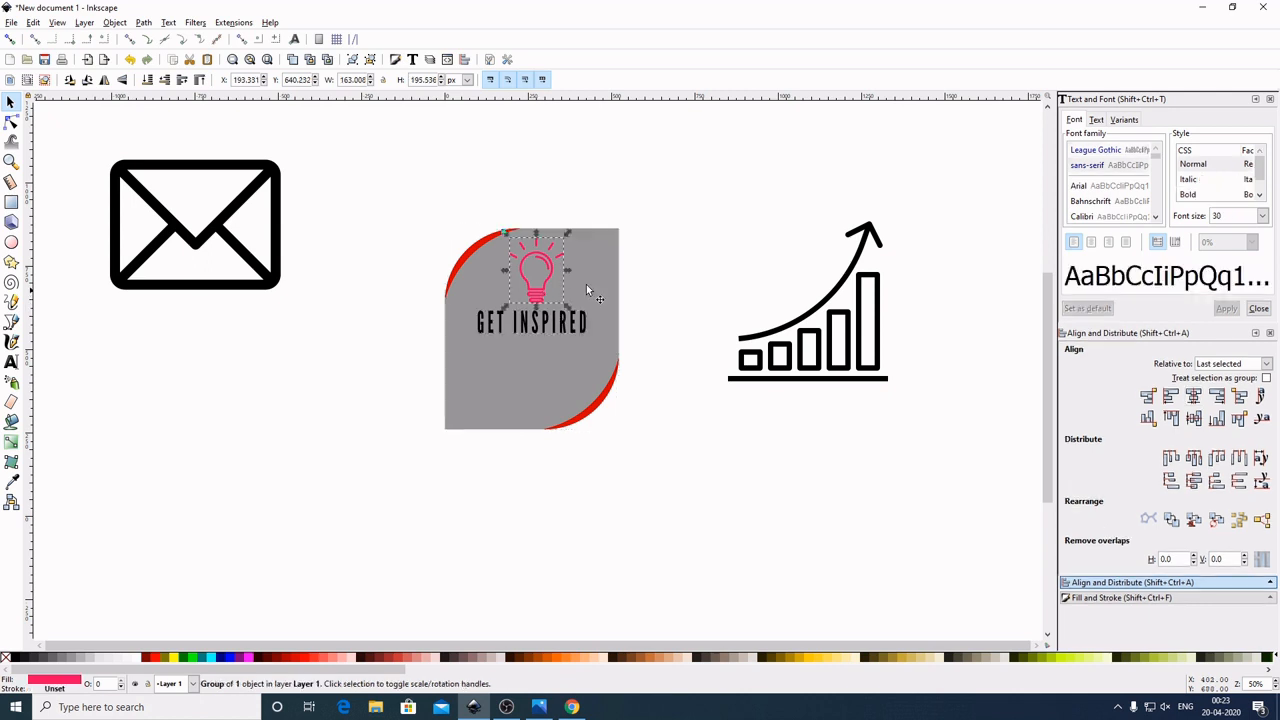